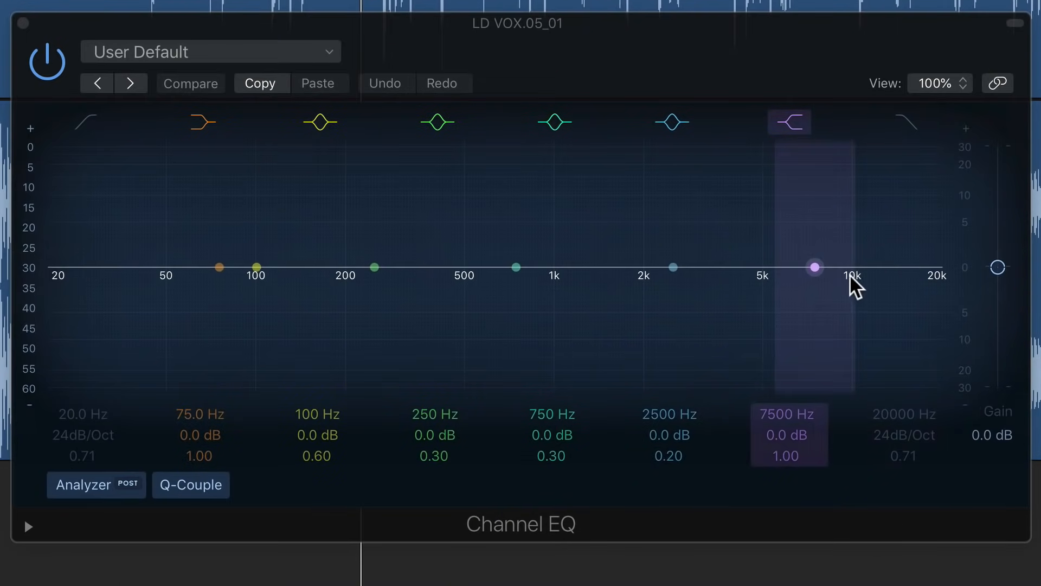
Step: Boost the high shelf by 8.5 dB at 6900 Hz and the 2500 Hz bell by 3.5 dB at 1860 Hz with a Q of 3.80
left_click_drag(816, 266, 807, 228)
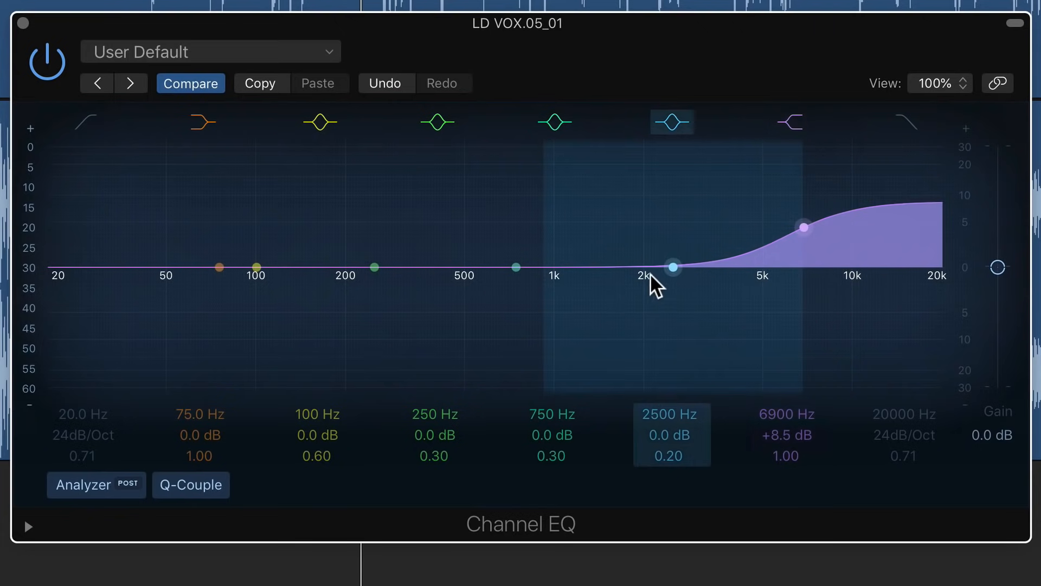
left_click_drag(651, 274, 600, 225)
left_click_drag(721, 186, 648, 238)
left_click_drag(612, 209, 635, 226)
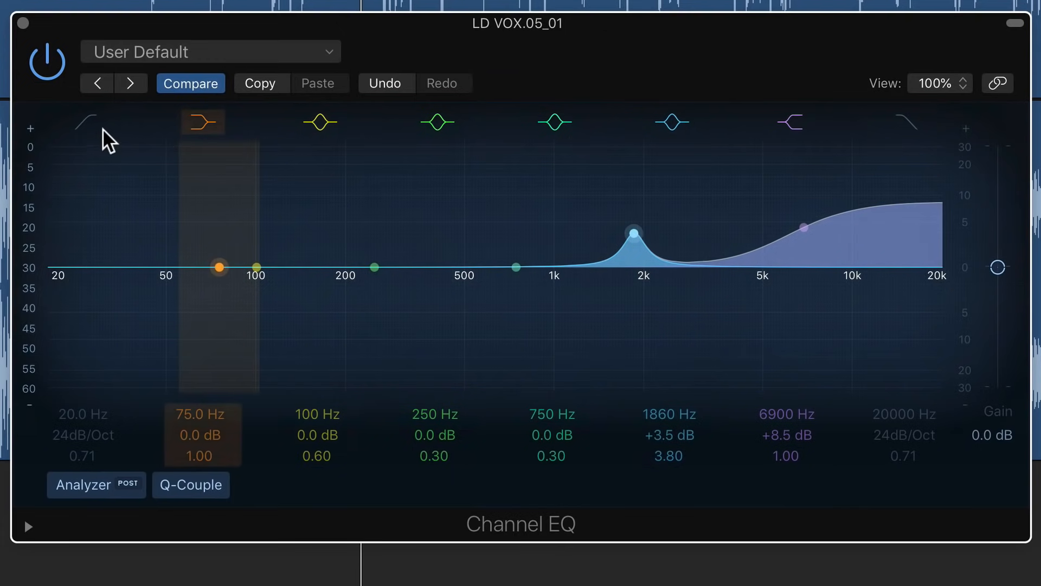
Step: Enable the low cut at 100 Hz and boost the 100 Hz bell by 3 dB at 124 Hz
left_click(86, 122)
mouse_move(76, 400)
left_mouse_down()
mouse_move(76, 348)
mouse_move(74, 411)
left_mouse_up()
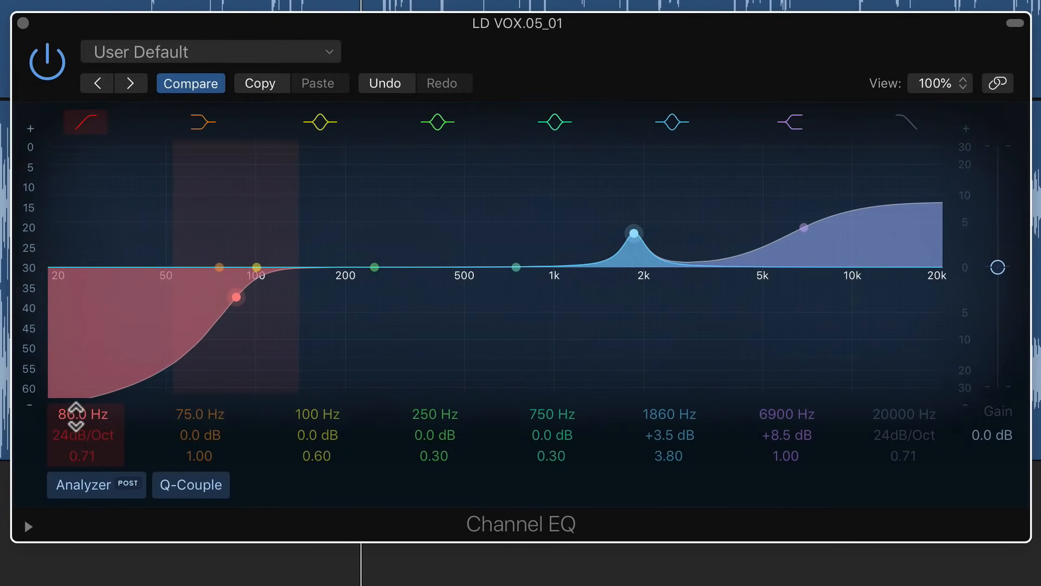
double_click(76, 413)
type("100")
key("Return")
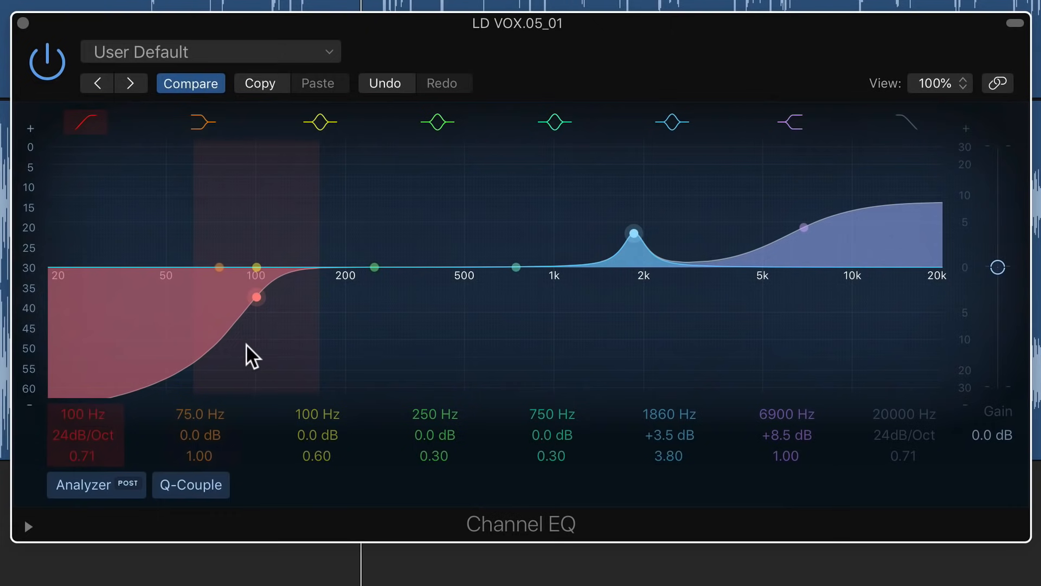
left_click_drag(252, 266, 280, 246)
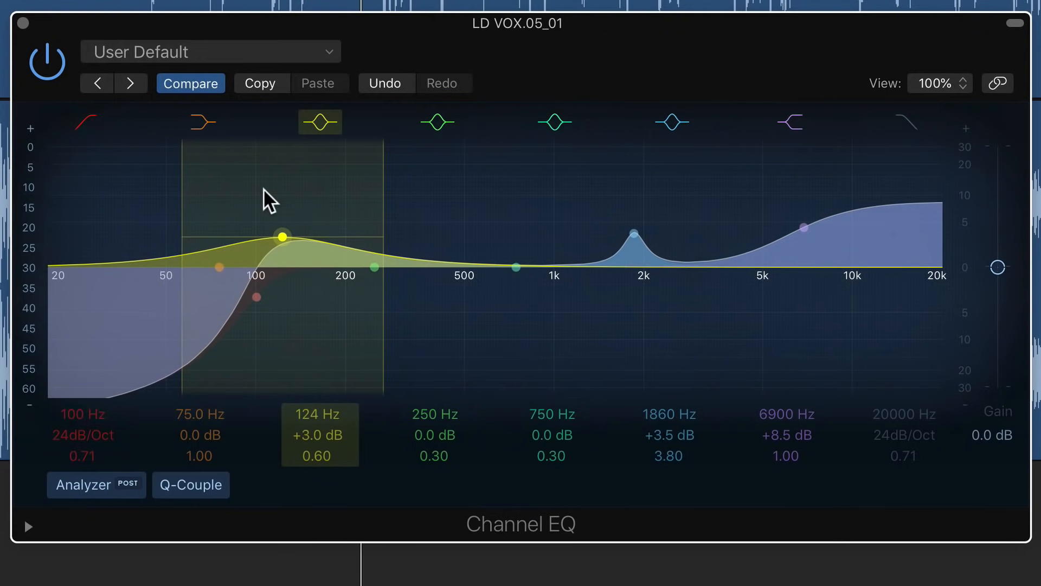
Step: Switch off the 124 Hz bell, the 1860 Hz bell and the high shelf, and start playback
left_click(320, 122)
left_click(672, 123)
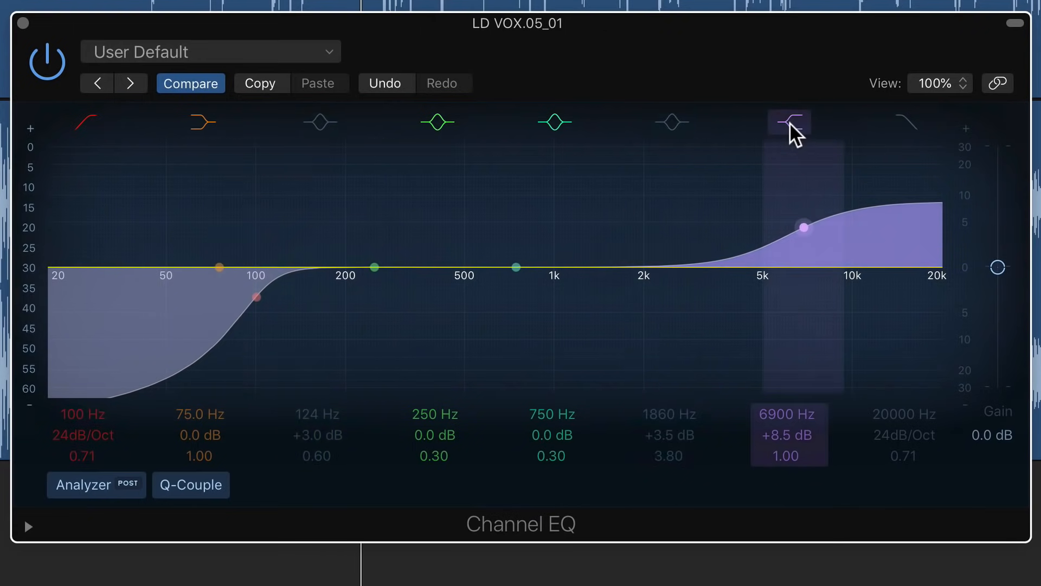
left_click(791, 124)
key("space")
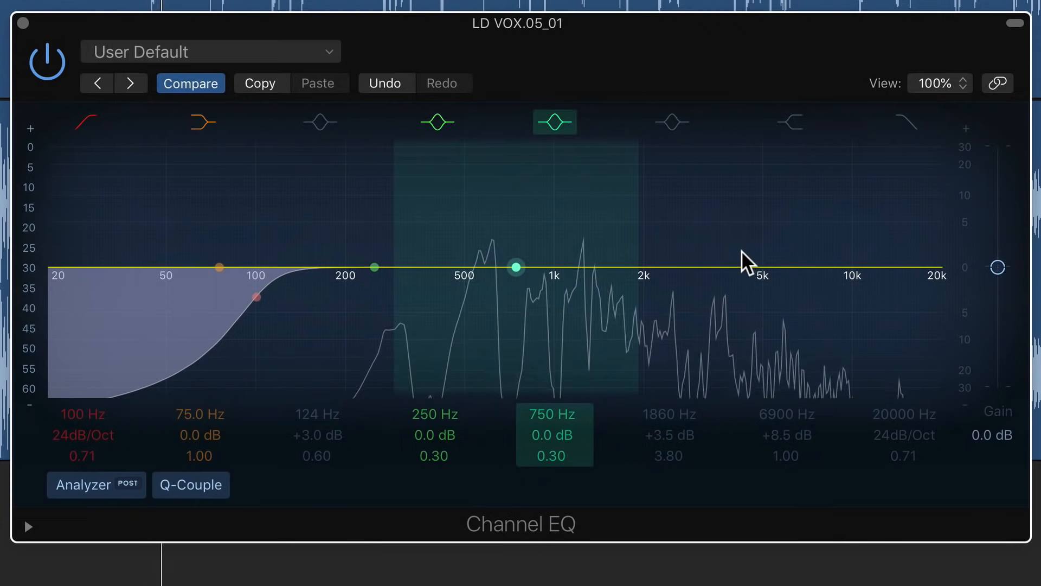
Step: Re-enable the high shelf and set it to a 5 dB boost at 6600 Hz with a Q of 0.75
left_click(792, 122)
left_click_drag(803, 228, 807, 249)
left_click_drag(851, 221, 866, 221)
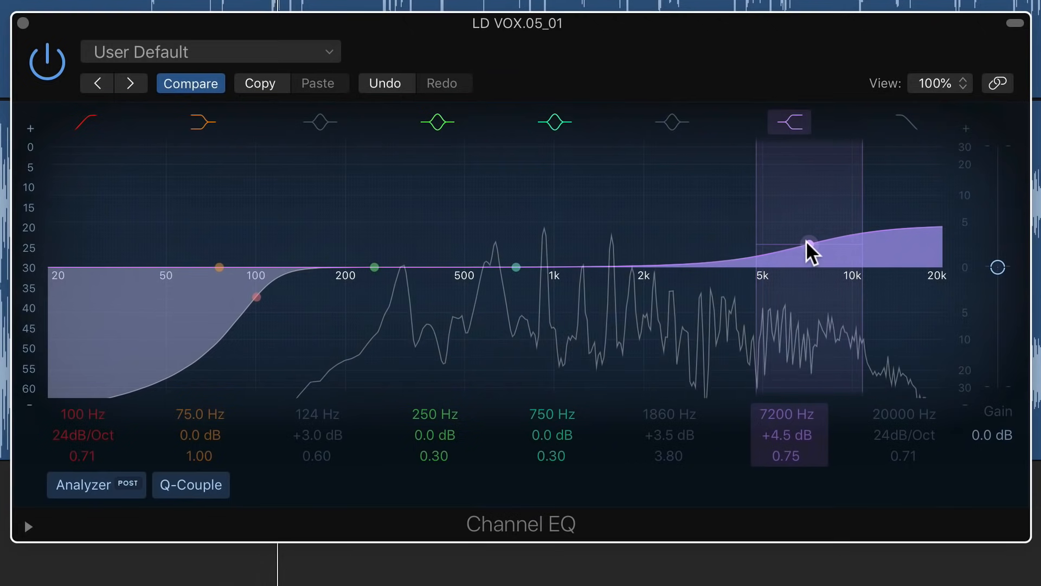
mouse_move(807, 249)
left_mouse_down()
mouse_move(860, 235)
mouse_move(771, 241)
mouse_move(797, 244)
left_mouse_up()
Step: Boost the 250 Hz bell by 4.5 dB at 124 Hz with a Q of 0.46, and refine the high shelf to +4.5 dB at 7100 Hz
left_click_drag(374, 267, 273, 239)
left_click_drag(387, 217, 382, 230)
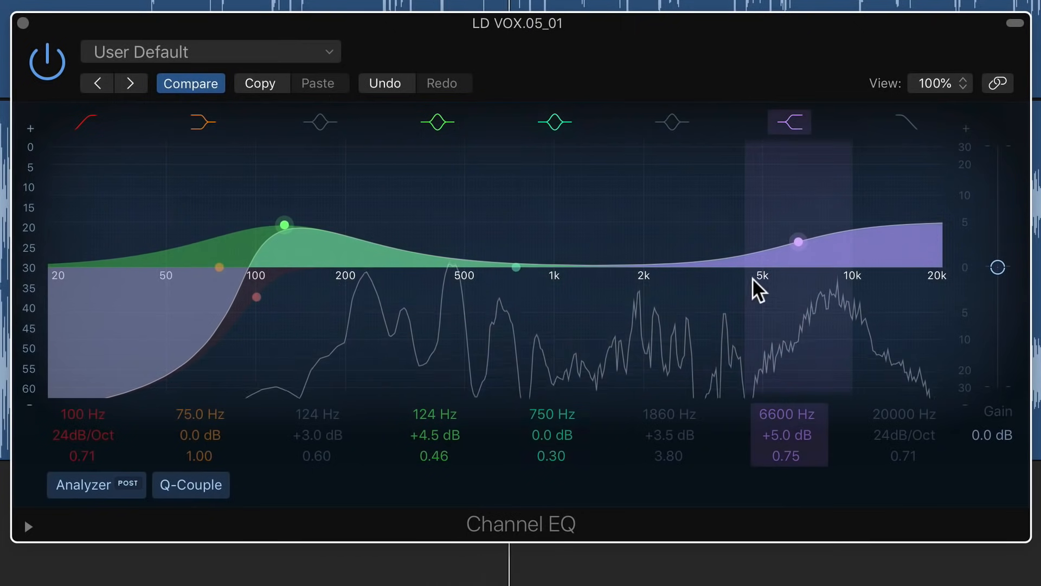
left_click_drag(793, 234, 804, 243)
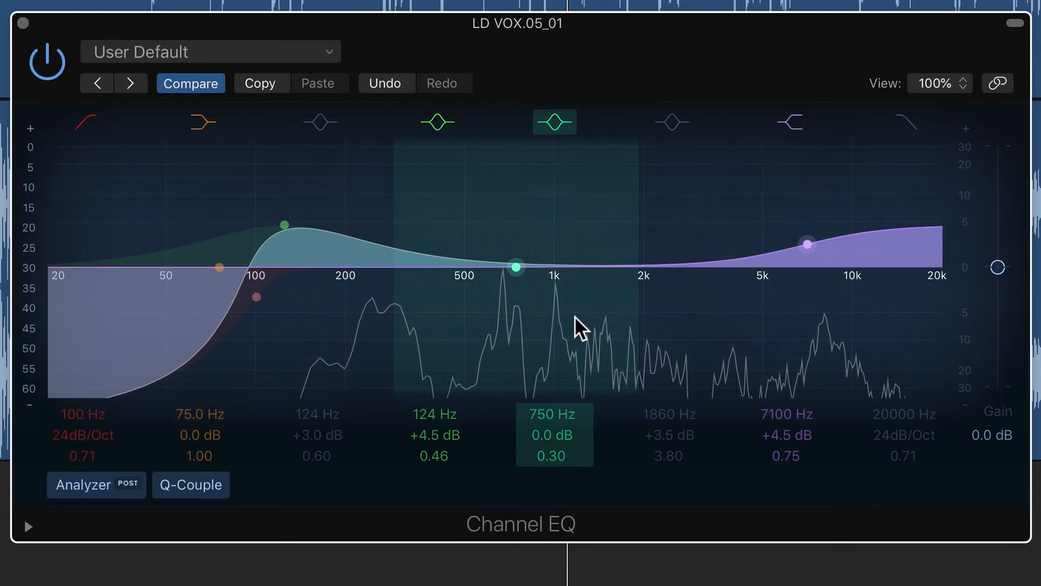
Step: Sweep the 750 Hz bell with an exaggerated boost, then settle it at +3 dB and 1400 Hz with a Q of 2.10
left_click_drag(574, 316, 691, 307)
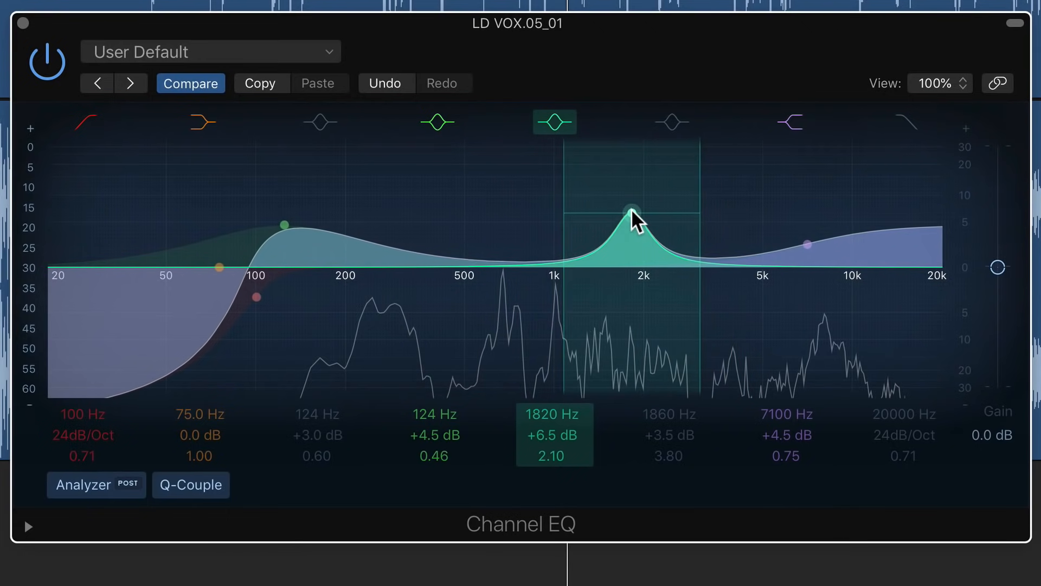
left_click_drag(631, 209, 593, 110)
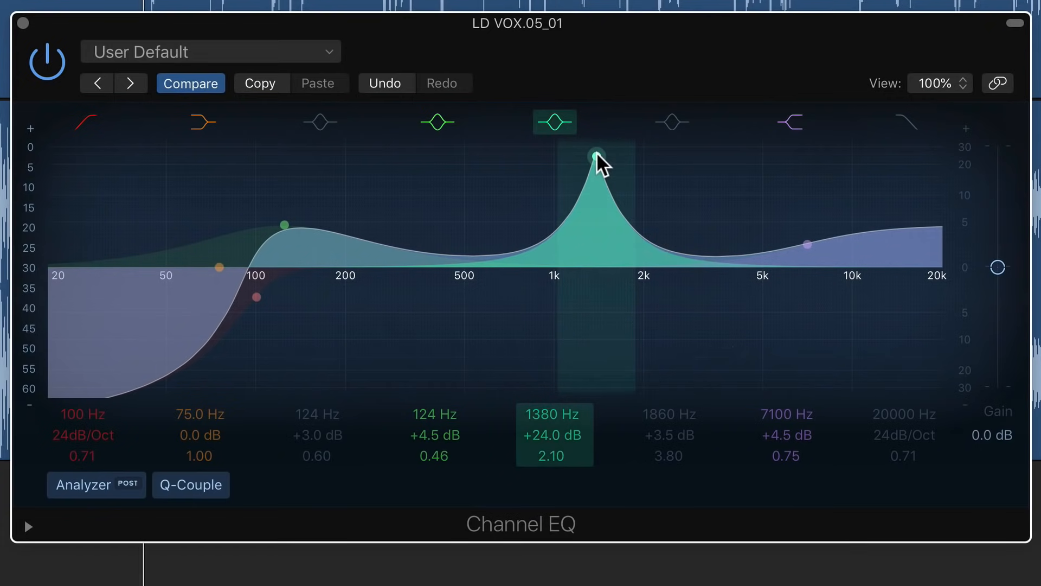
left_click_drag(597, 151, 564, 183)
left_click_drag(558, 222, 597, 268)
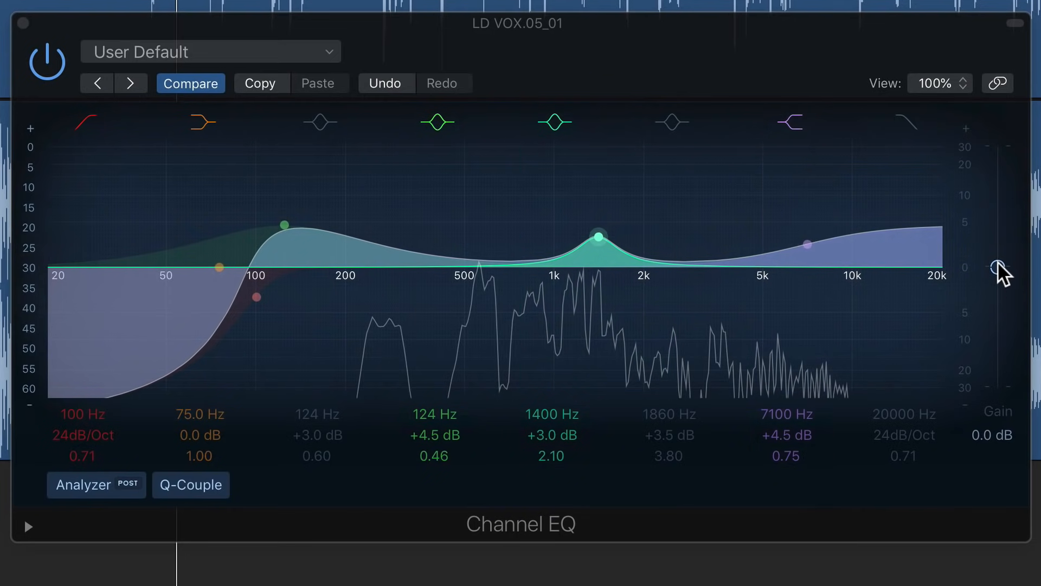
Step: Lower the Channel EQ's output gain to -1.5 dB and toggle its bypass to compare the processed and dry vocal
mouse_move(997, 263)
left_mouse_down()
mouse_move(997, 275)
mouse_move(1004, 267)
left_mouse_up()
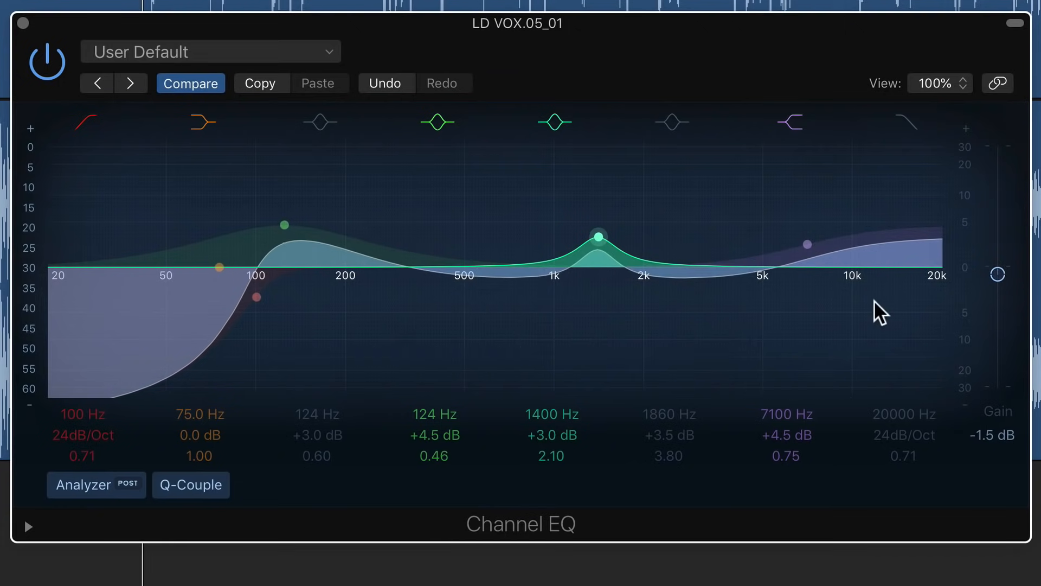
left_click(47, 61)
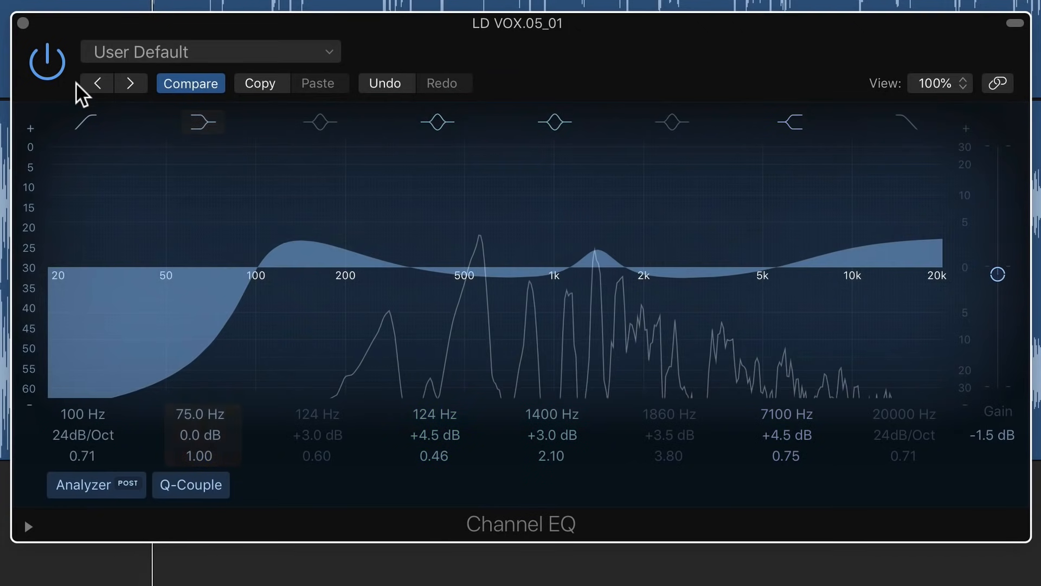
left_click(49, 65)
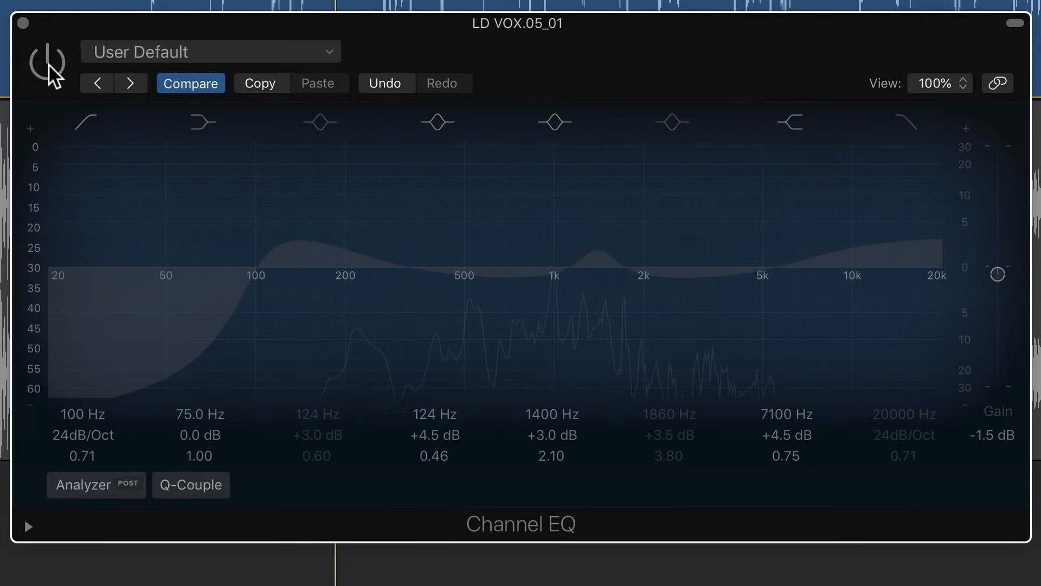
left_click(50, 66)
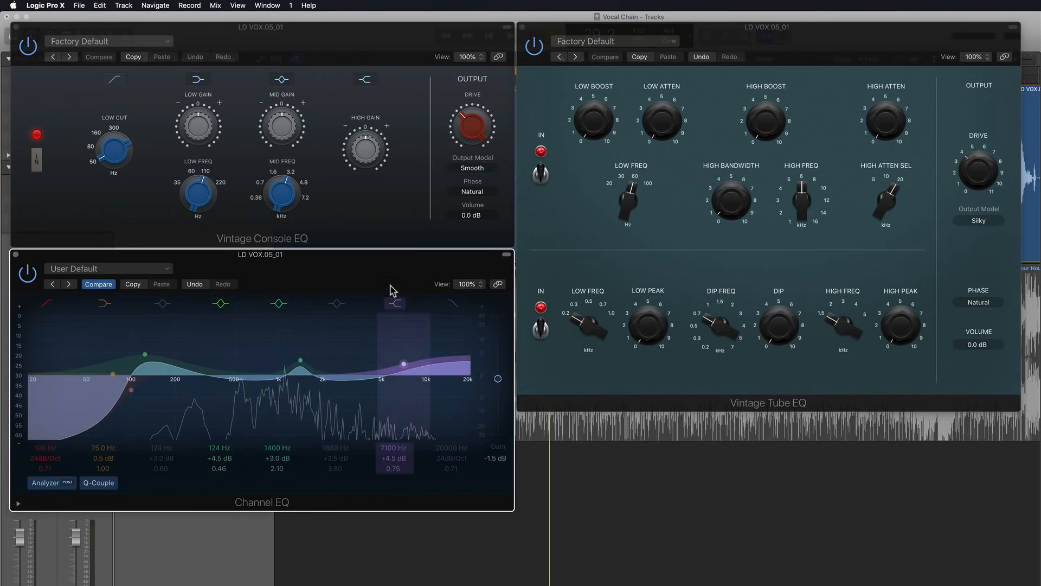
left_click(389, 220)
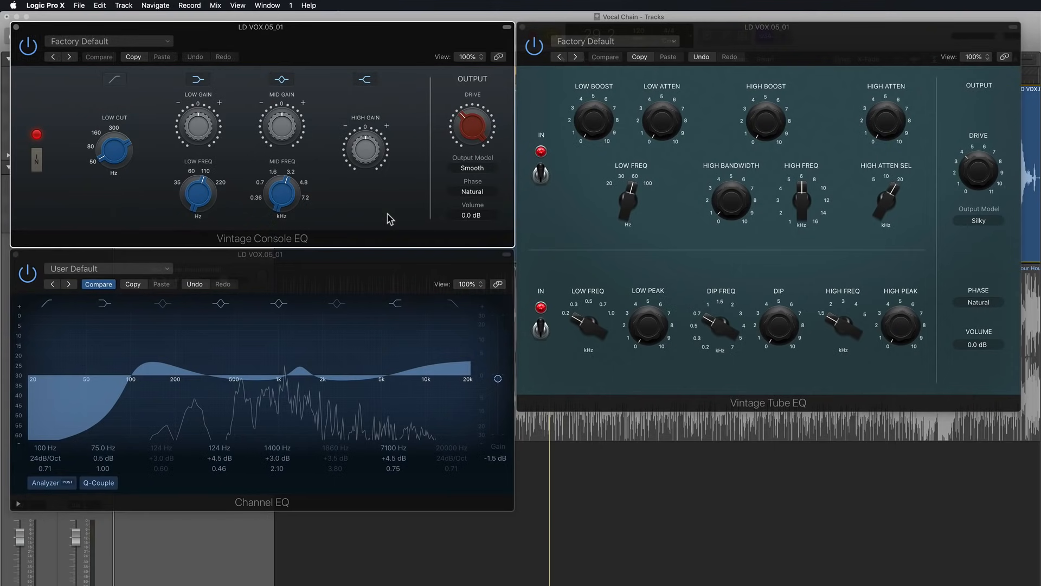
left_click(564, 367)
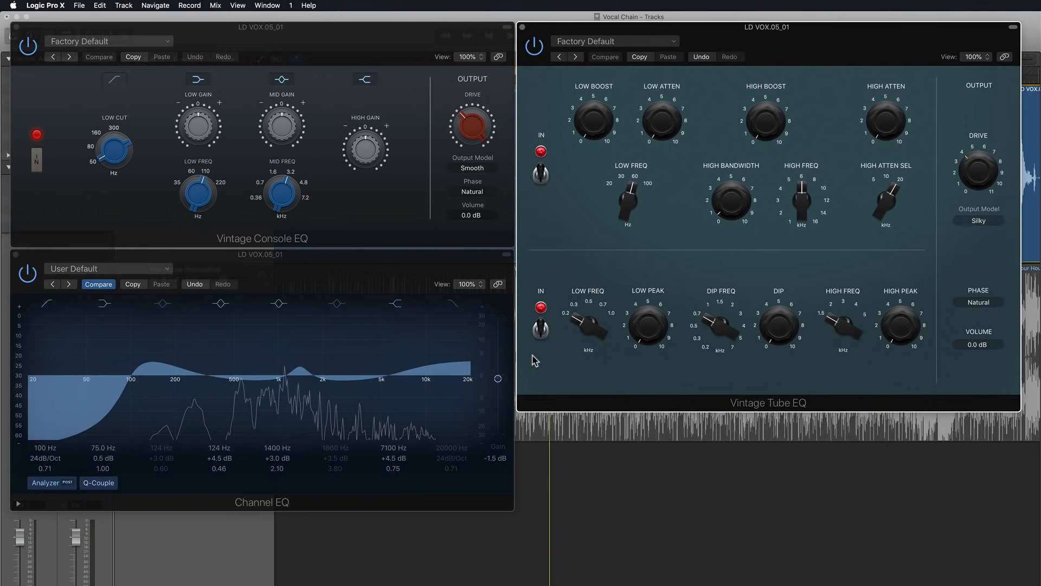
left_click(377, 218)
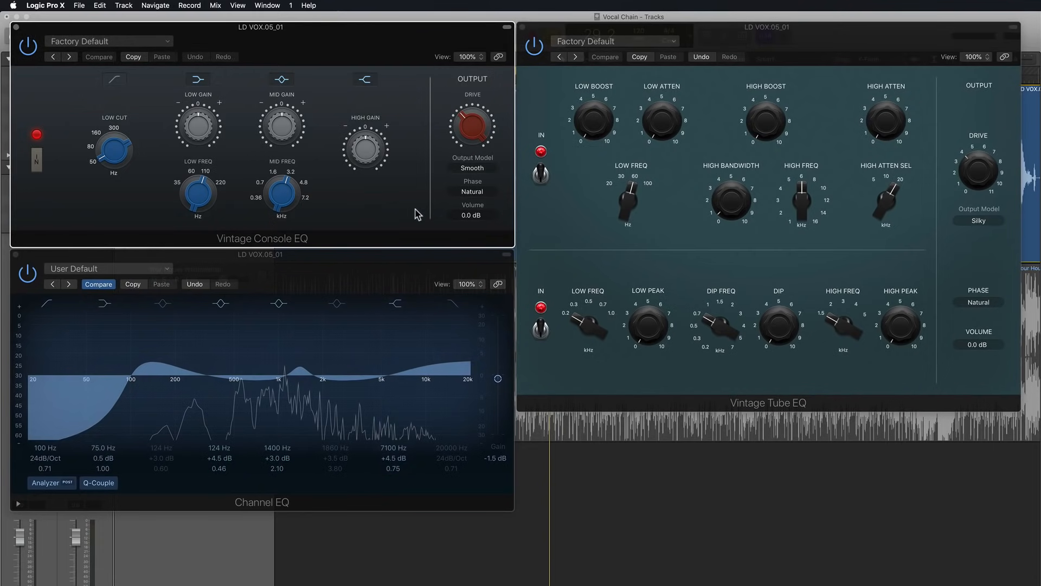
left_click(556, 228)
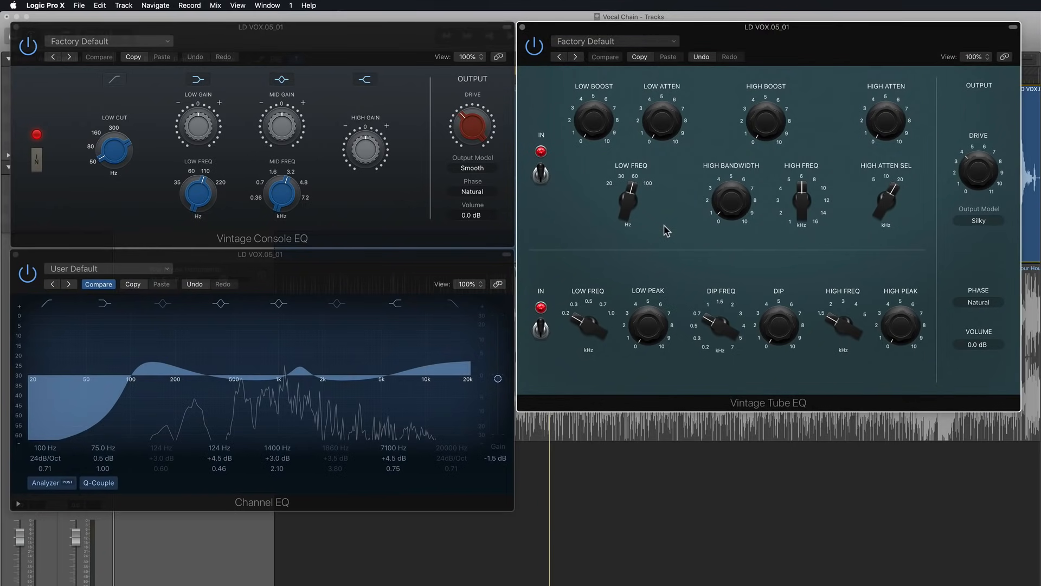
left_click(353, 225)
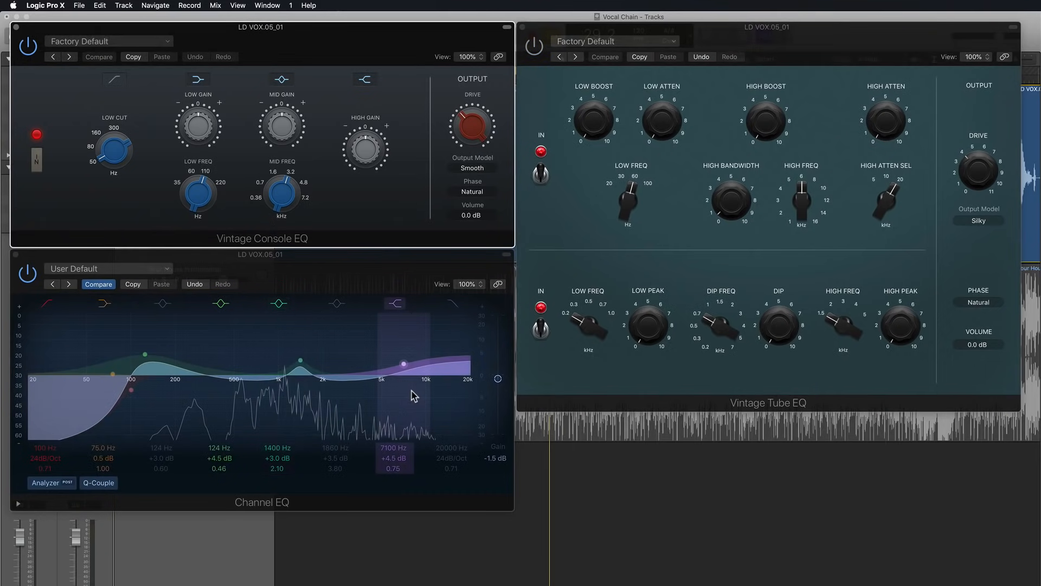
Step: On the Vintage Console EQ, raise the high gain to about 3.2 dB and boost the mids at 1.6 kHz
left_click(381, 163)
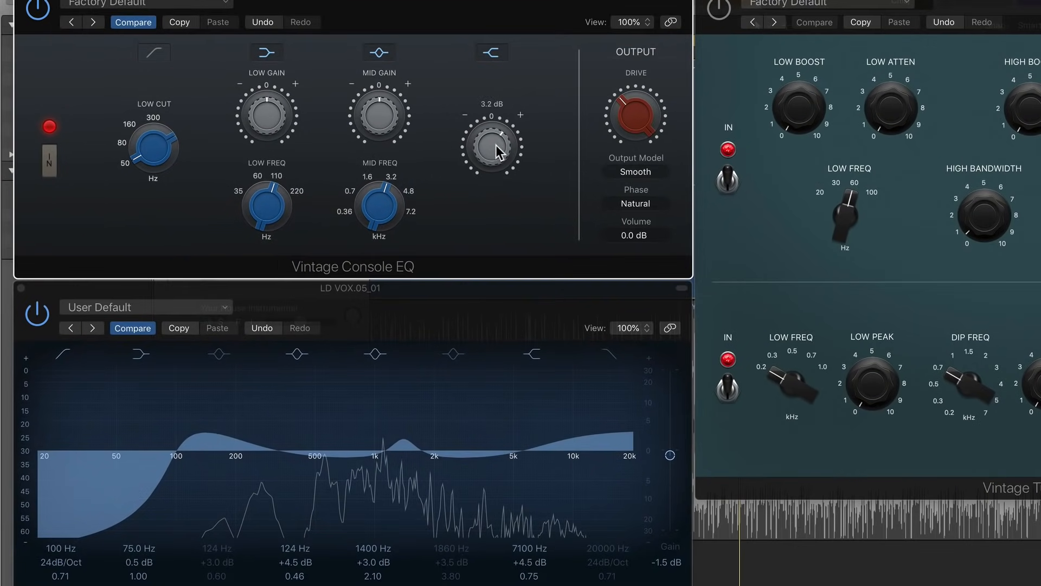
left_click_drag(371, 157, 371, 149)
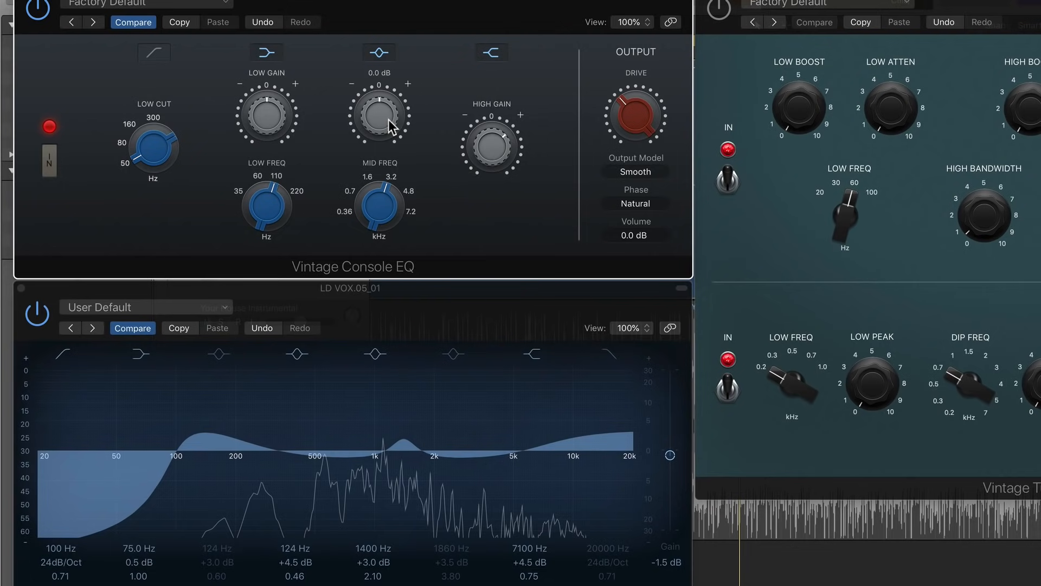
left_click_drag(390, 126, 402, 115)
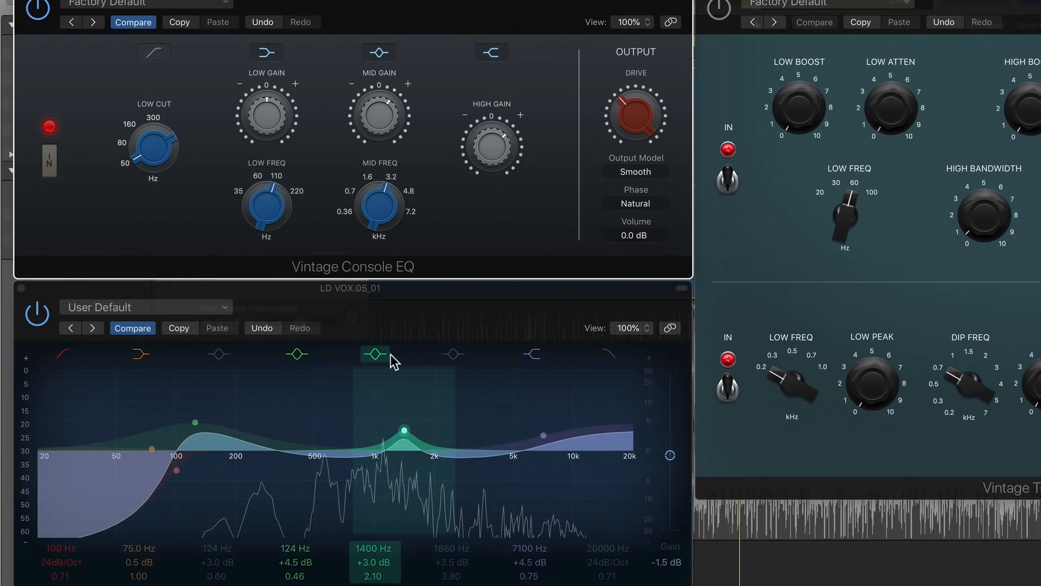
left_click_drag(390, 217, 385, 253)
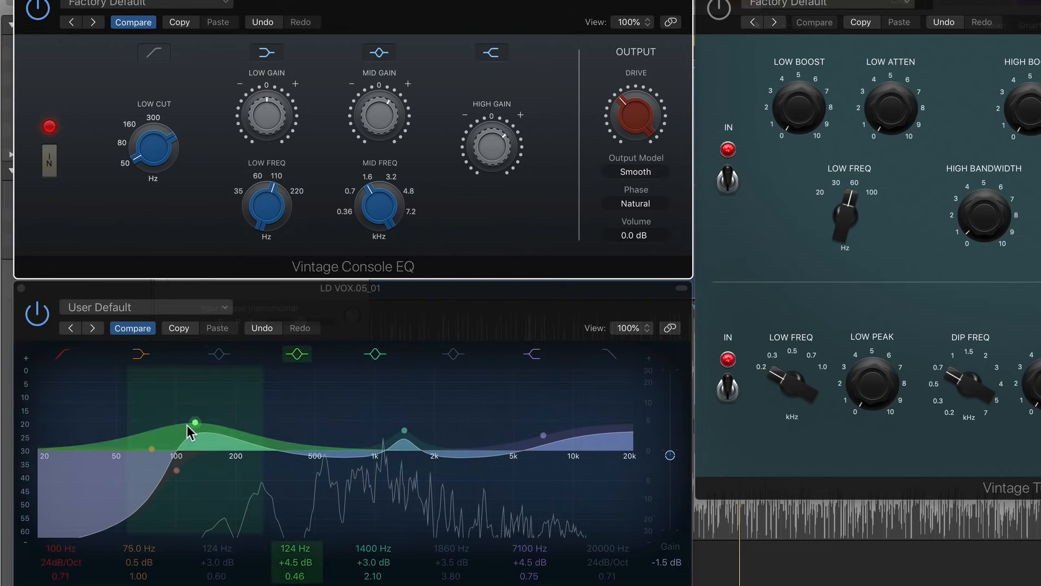
Step: Boost the Vintage Console EQ's lows slightly above 110 Hz and set its low cut to 80 Hz
left_click_drag(272, 107, 272, 105)
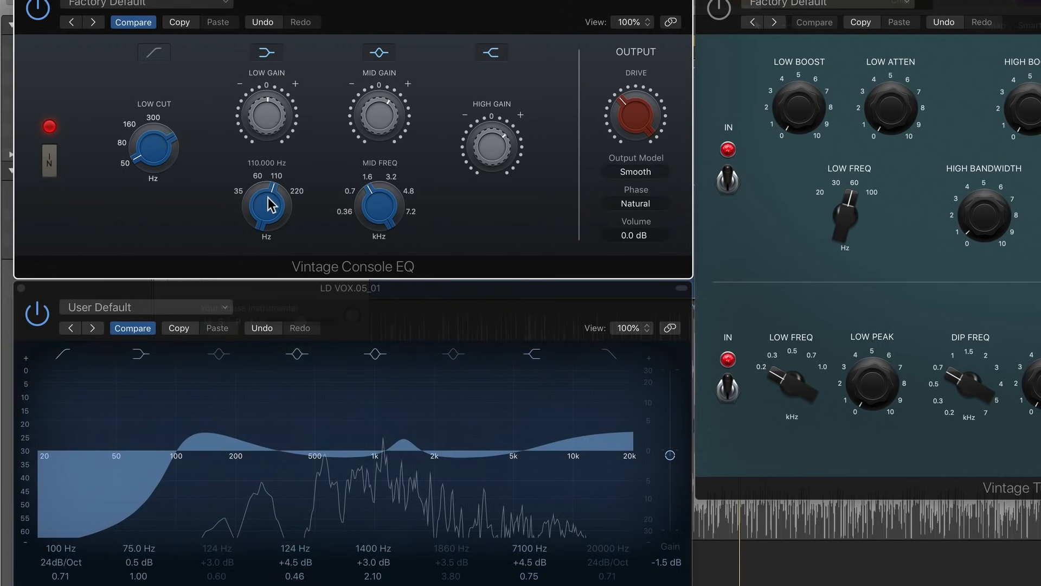
left_click_drag(268, 196, 273, 191)
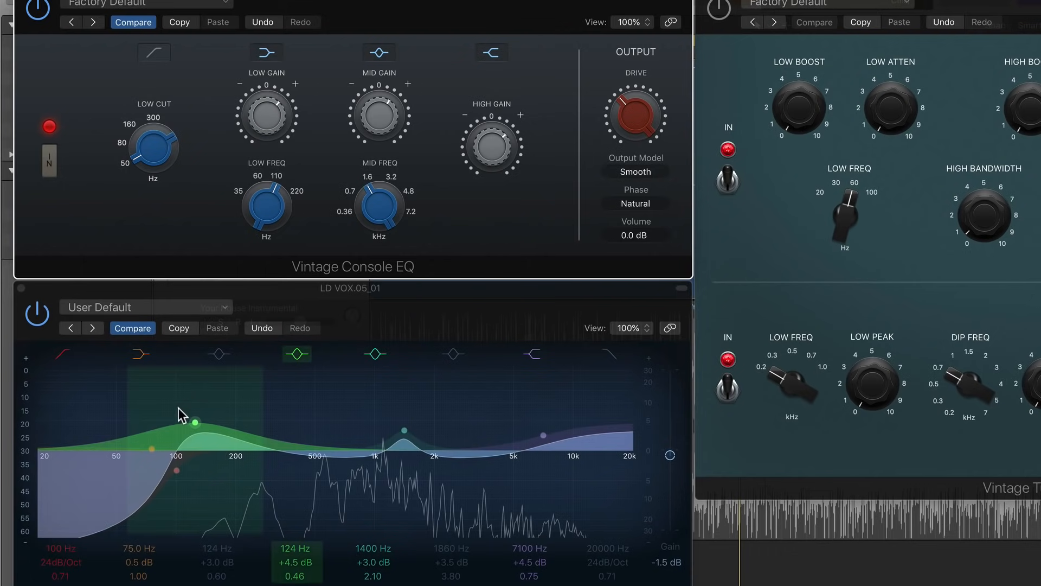
left_click_drag(154, 140, 170, 84)
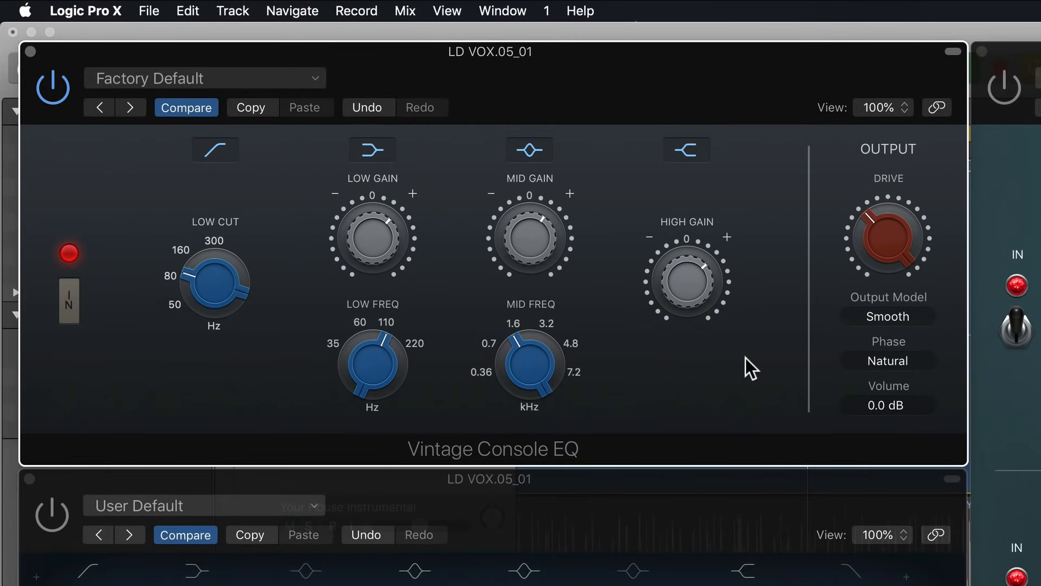
Step: Lower the Vintage Console EQ's drive and toggle its EQ section out and back in to hear the drive alone
scroll(881, 250, "down", 3)
left_click(70, 315)
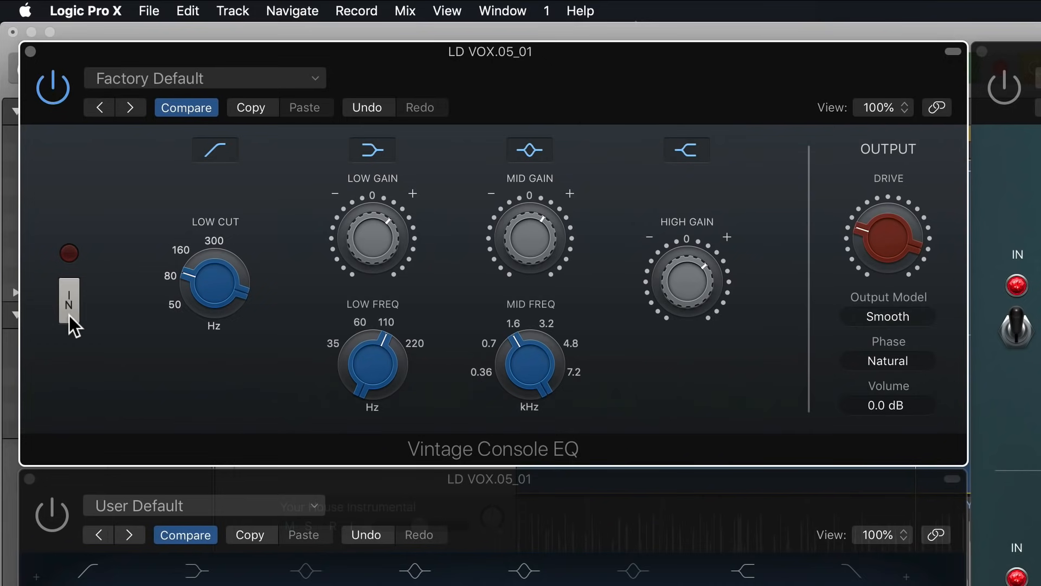
left_click(69, 314)
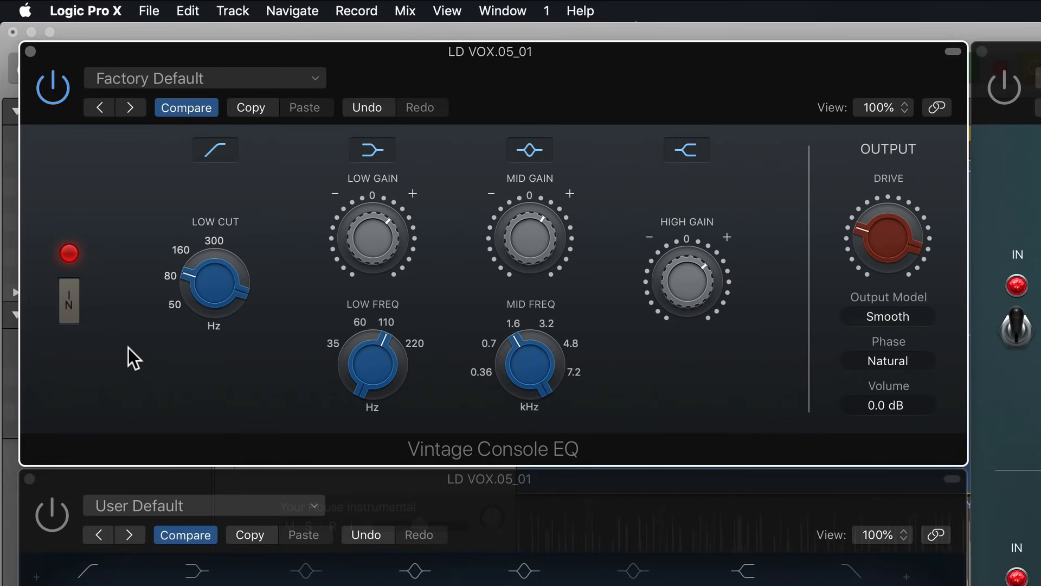
Step: Toggle the Vintage Console EQ's bypass for comparison and set its output volume to -1.0 dB
left_click(57, 102)
left_click_drag(886, 406, 886, 408)
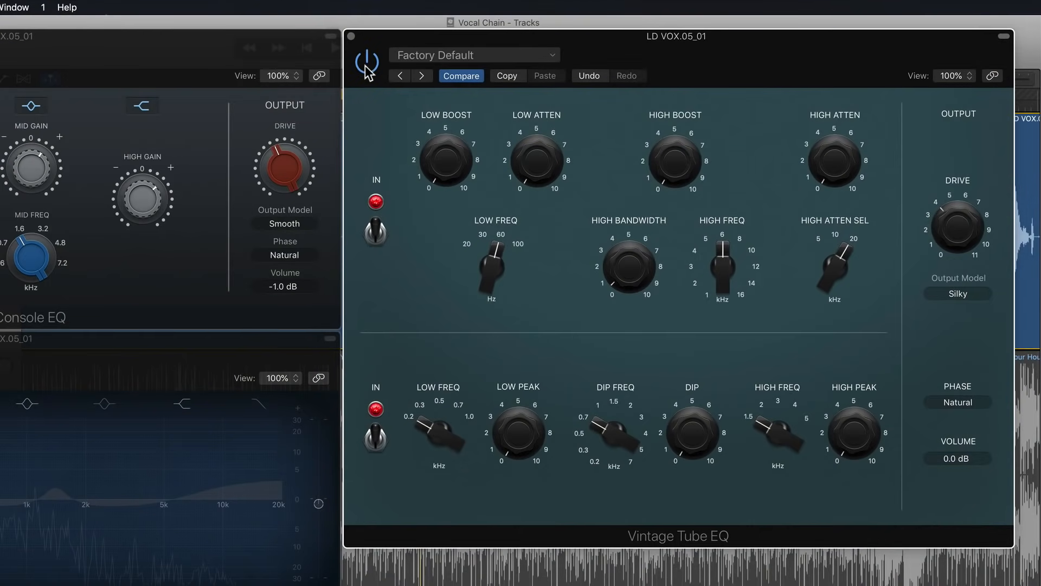
Step: On the Vintage Tube EQ, set the high boost to about 3 at 10 kHz and the low boost to about 3.5 at 100 Hz
mouse_move(721, 235)
left_mouse_down()
mouse_move(722, 217)
mouse_move(722, 234)
left_mouse_up()
left_click_drag(678, 152, 678, 97)
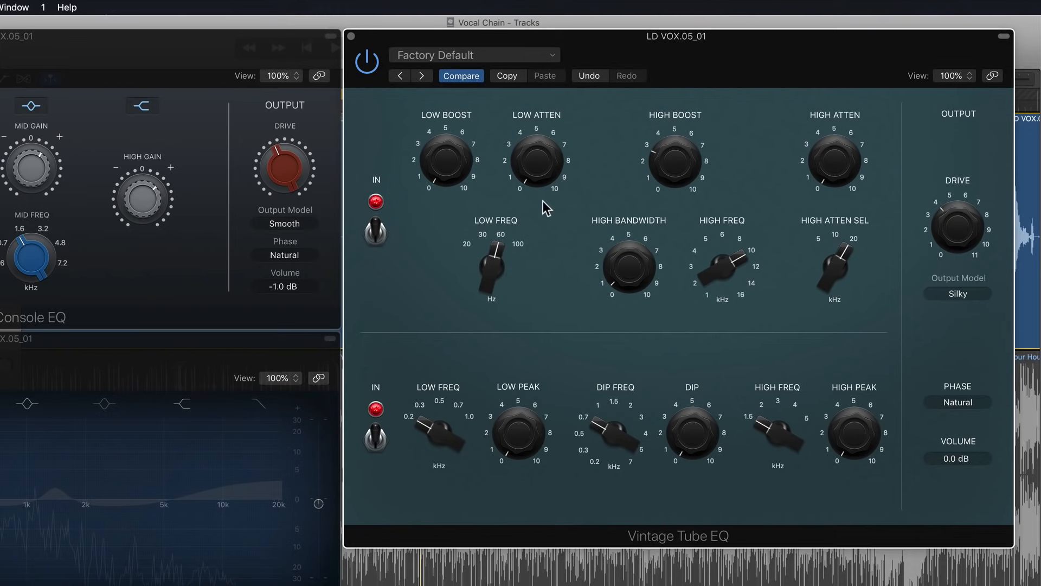
left_click_drag(458, 133, 464, 109)
left_click_drag(493, 274, 506, 163)
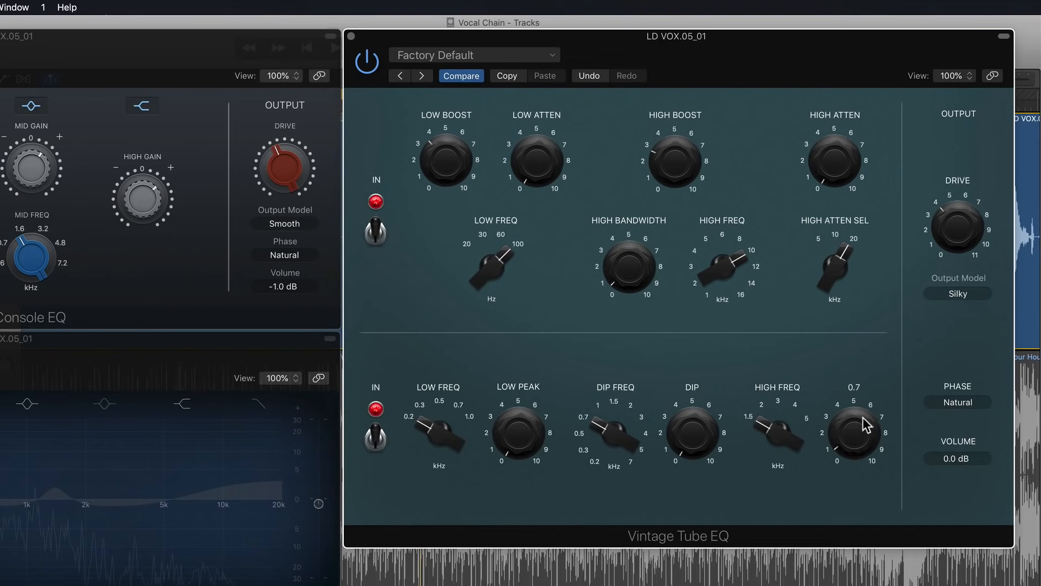
Step: In the Vintage Tube EQ's lower section, raise the high peak to about 3 and set its high frequency to 1.5 kHz
left_click_drag(860, 421, 864, 396)
left_click_drag(765, 426, 751, 460)
left_click_drag(759, 401, 744, 470)
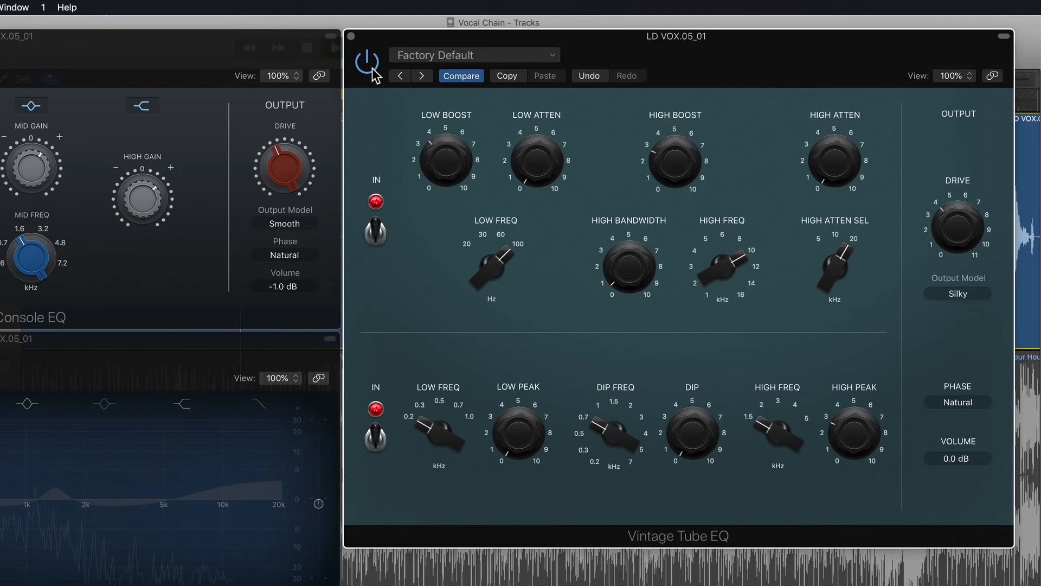
Step: Set the Vintage Tube EQ's output volume to -1.1 dB and toggle its bypass to compare levels
left_click_drag(944, 460, 945, 462)
left_click(367, 63)
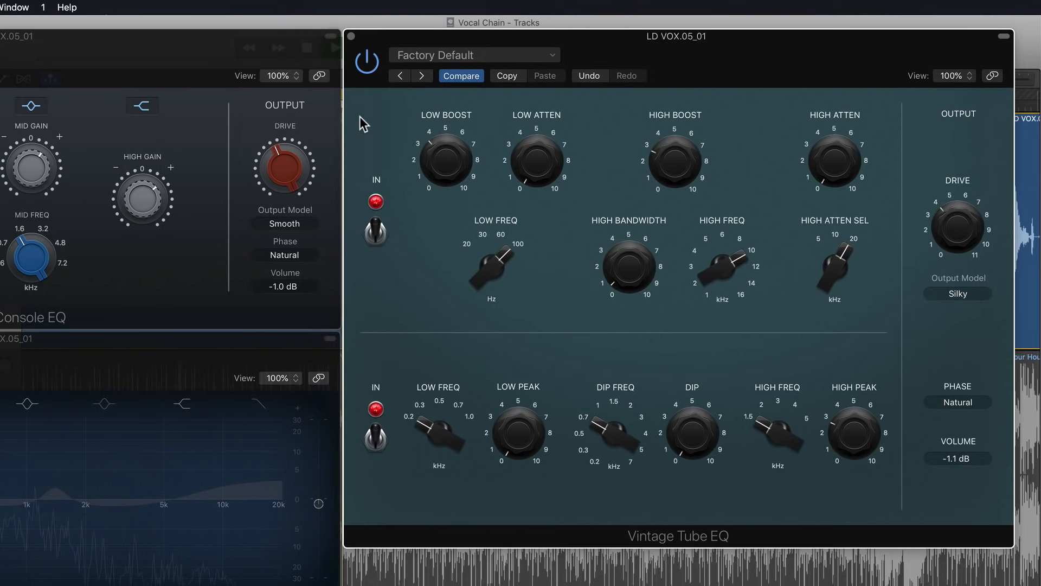
Step: On the Vintage Tube EQ, trim the low boost to about 3, nudge up the high boost and set the high bandwidth to about 3
left_click_drag(448, 162, 445, 173)
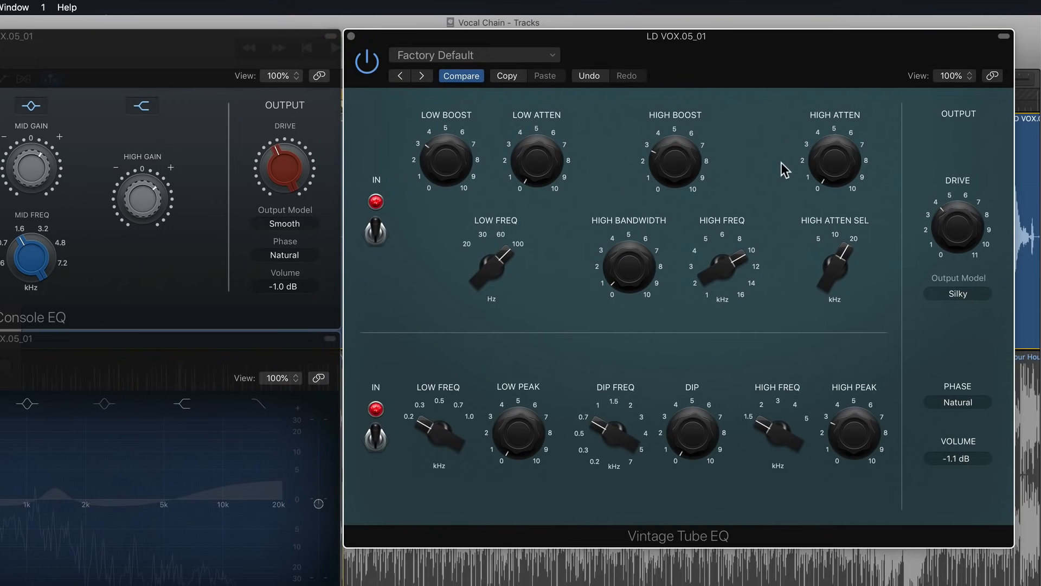
left_click_drag(670, 168, 679, 155)
mouse_move(643, 258)
left_click_drag(653, 214, 657, 205)
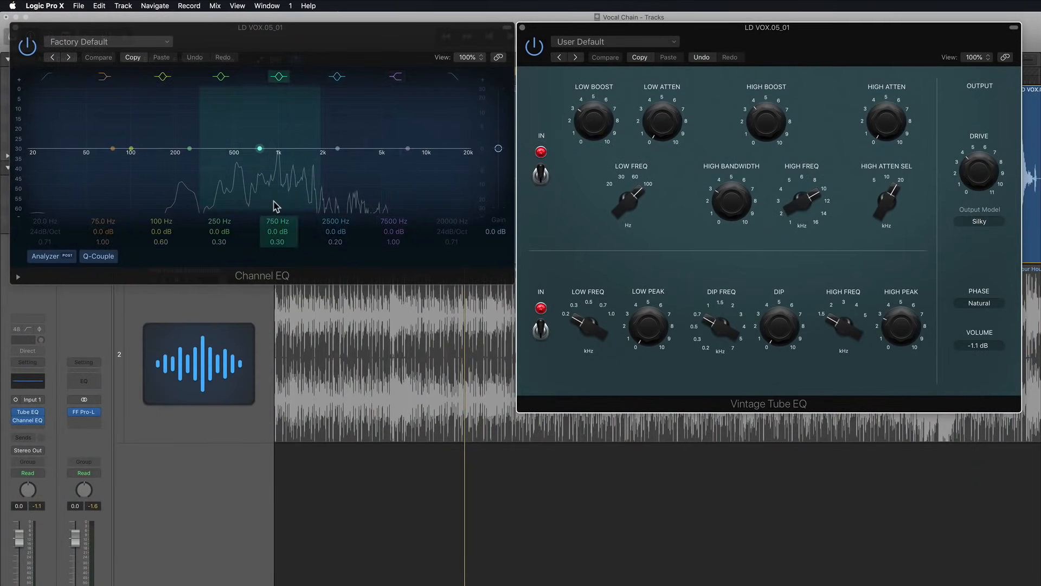
Step: In Channel EQ, enable a 24 dB/Oct low cut at 112 Hz and boost the high shelf +3.5 dB at 8500 Hz
left_click(47, 76)
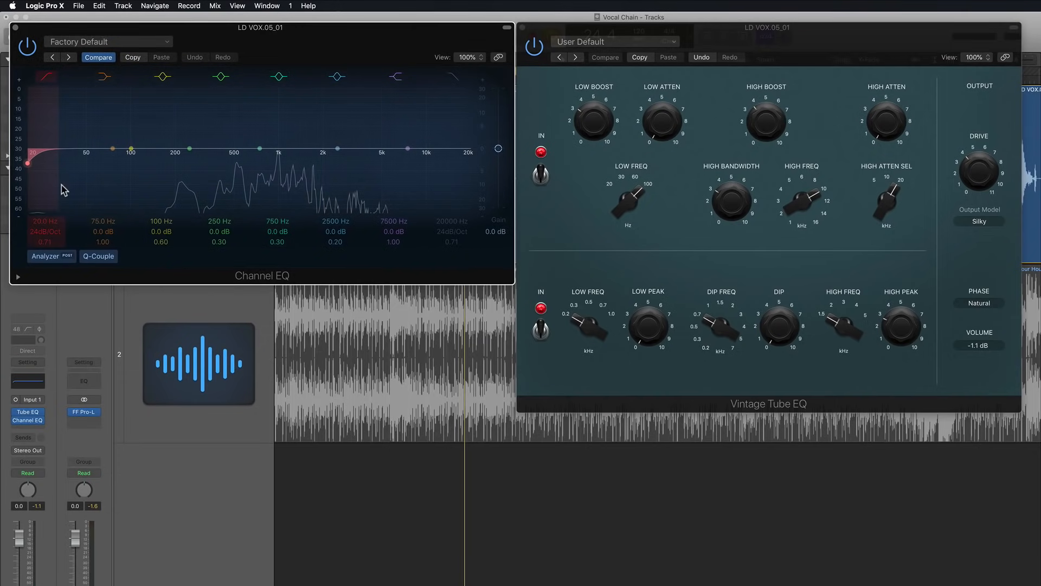
left_click_drag(43, 218, 62, 248)
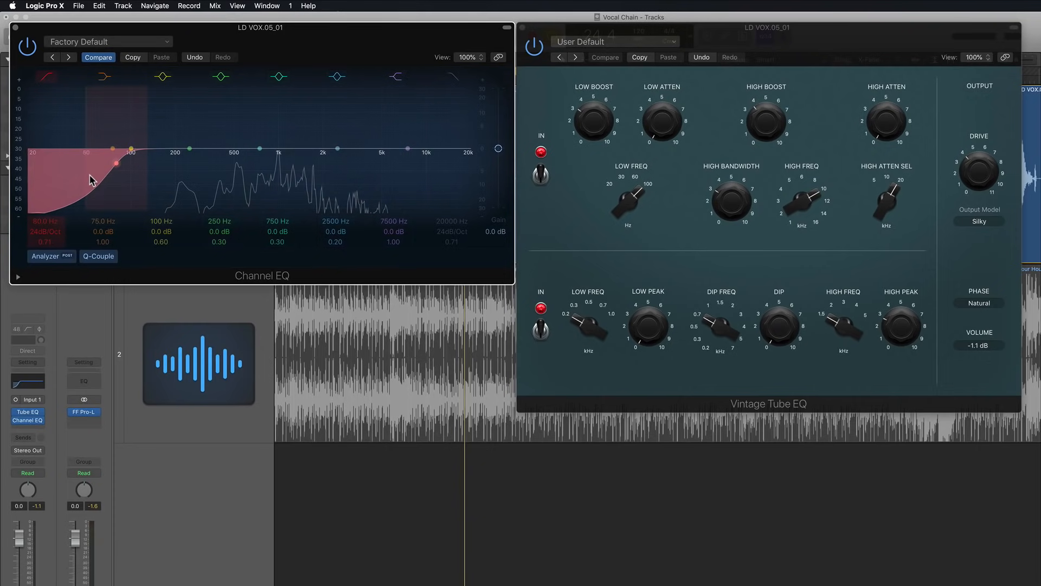
left_click_drag(45, 217, 45, 201)
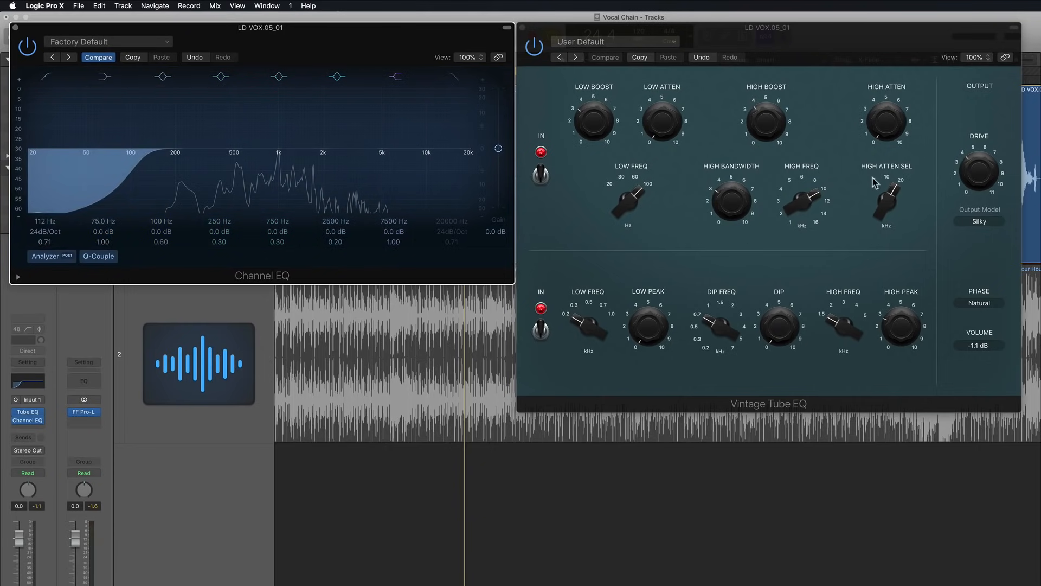
mouse_move(741, 216)
mouse_move(399, 232)
left_mouse_down()
mouse_move(399, 220)
mouse_move(392, 245)
mouse_move(391, 214)
mouse_move(394, 236)
left_mouse_up()
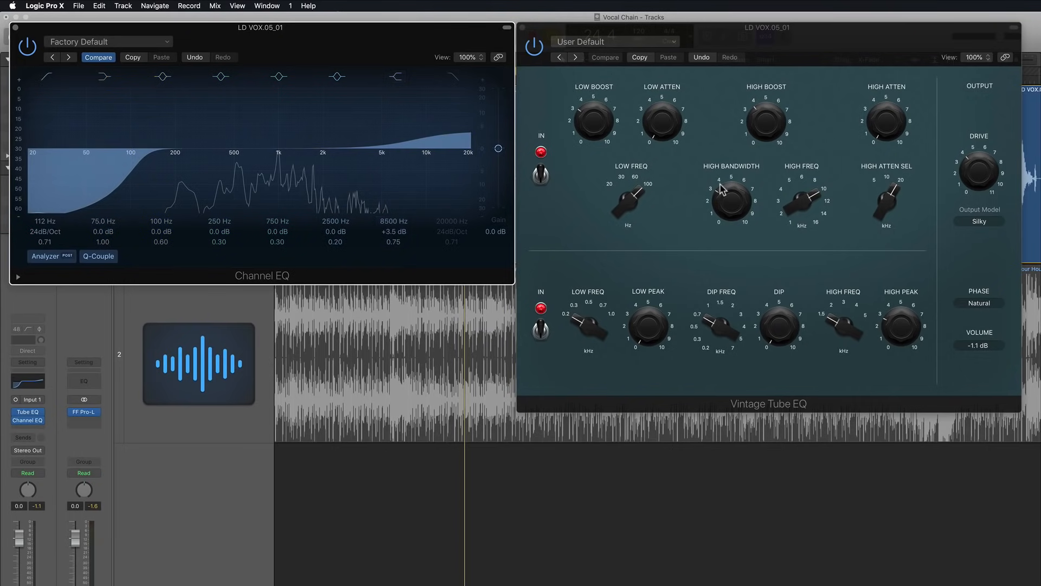
Step: Play the vocal and toggle the bypass of both the Tube EQ and Channel EQ to compare the sound
key("space")
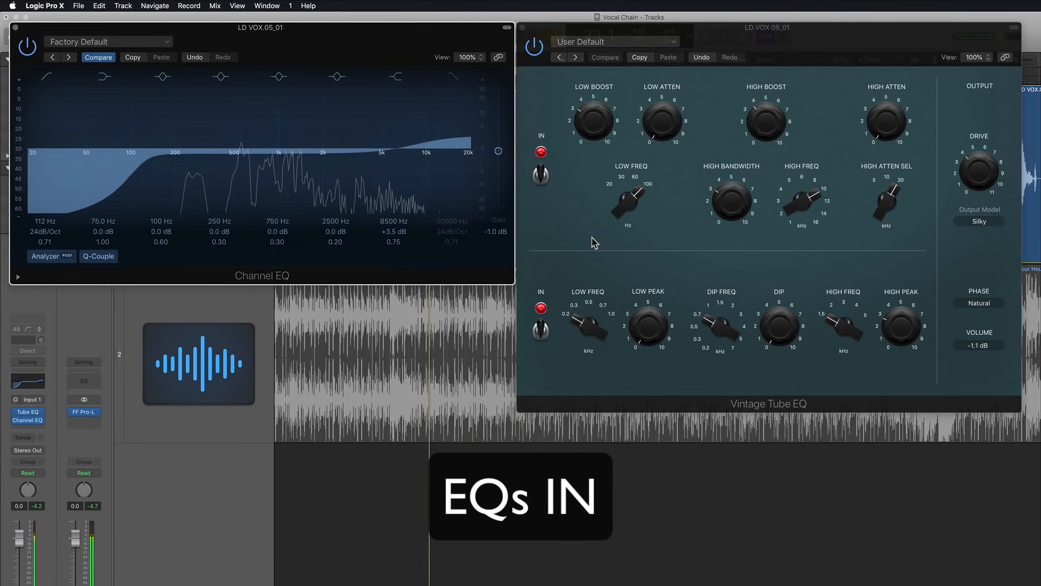
mouse_move(16, 415)
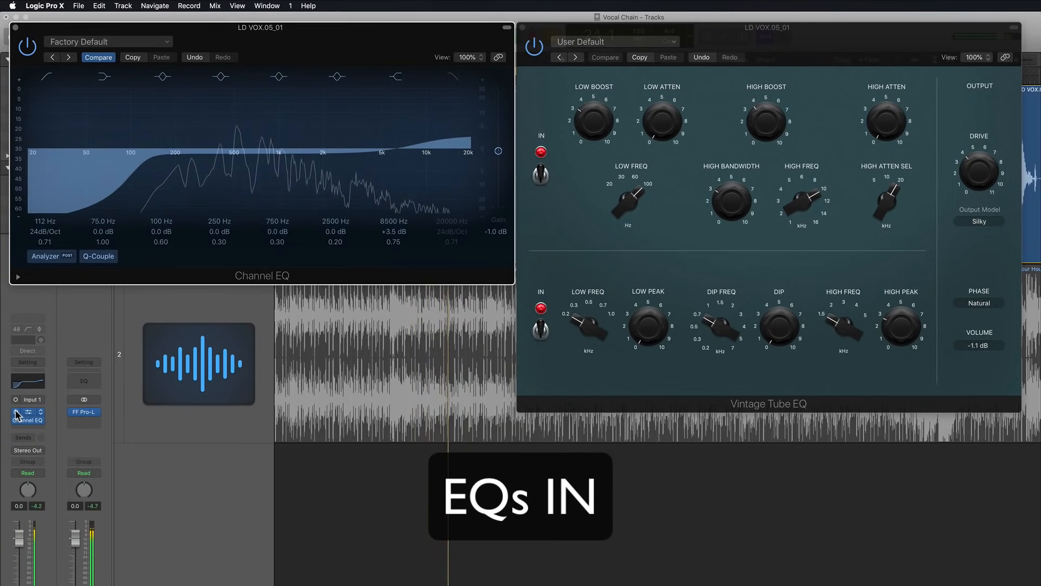
left_click(16, 412)
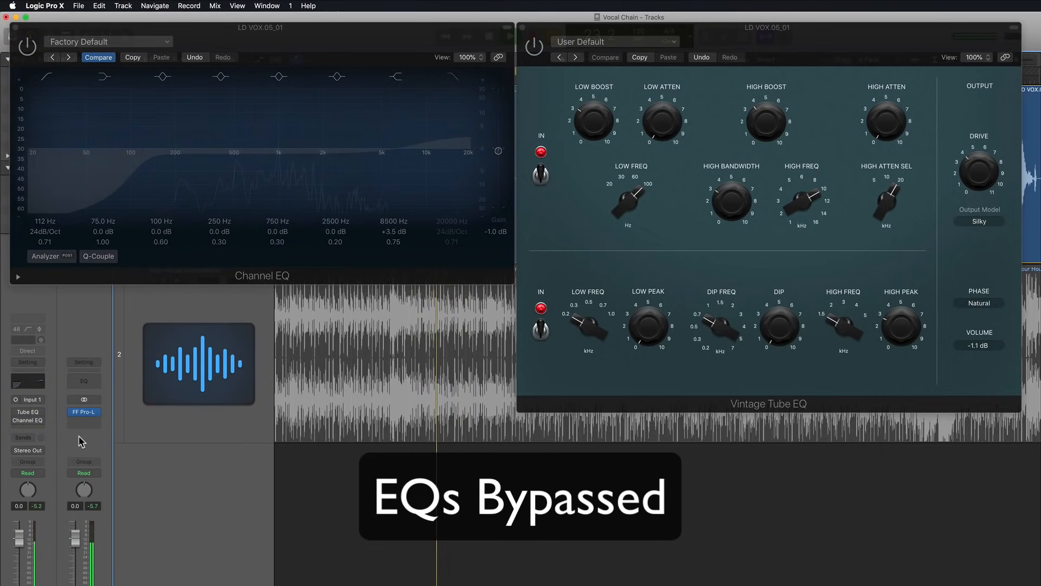
left_click(18, 416)
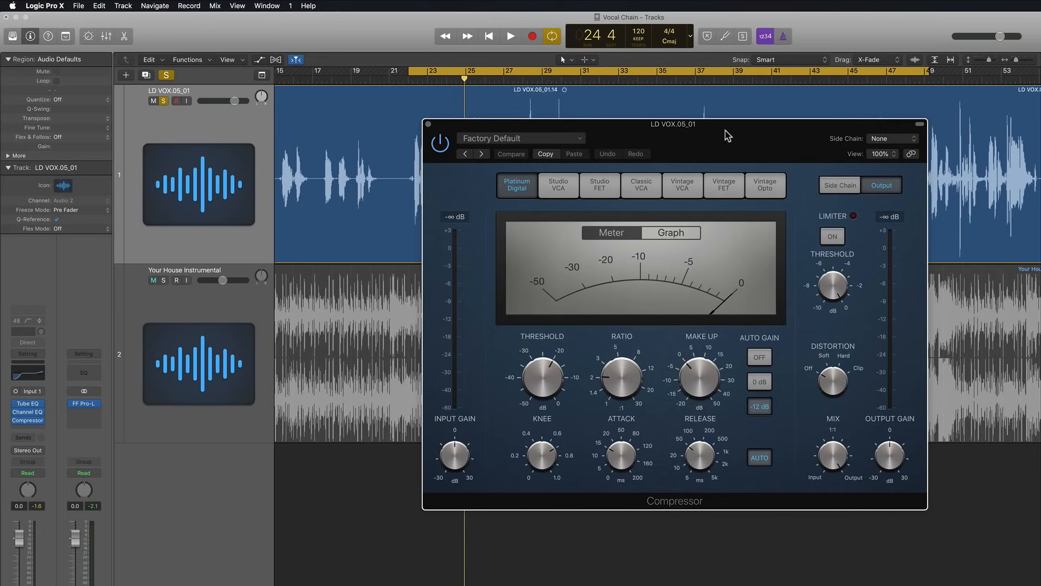
Step: Switch the vocal track's Compressor to the Vintage Opto model
left_click_drag(743, 136, 798, 140)
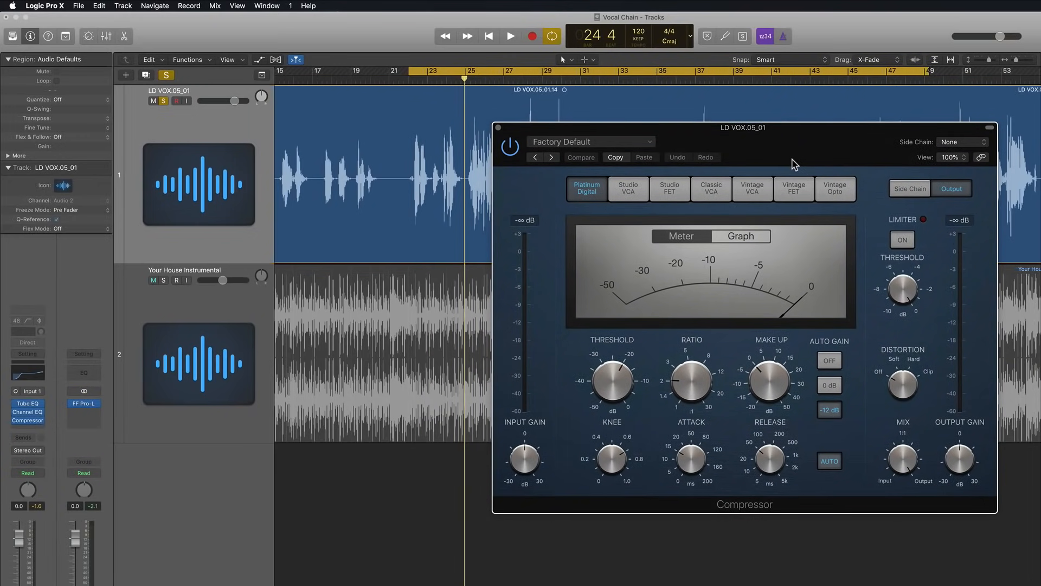
left_click(834, 191)
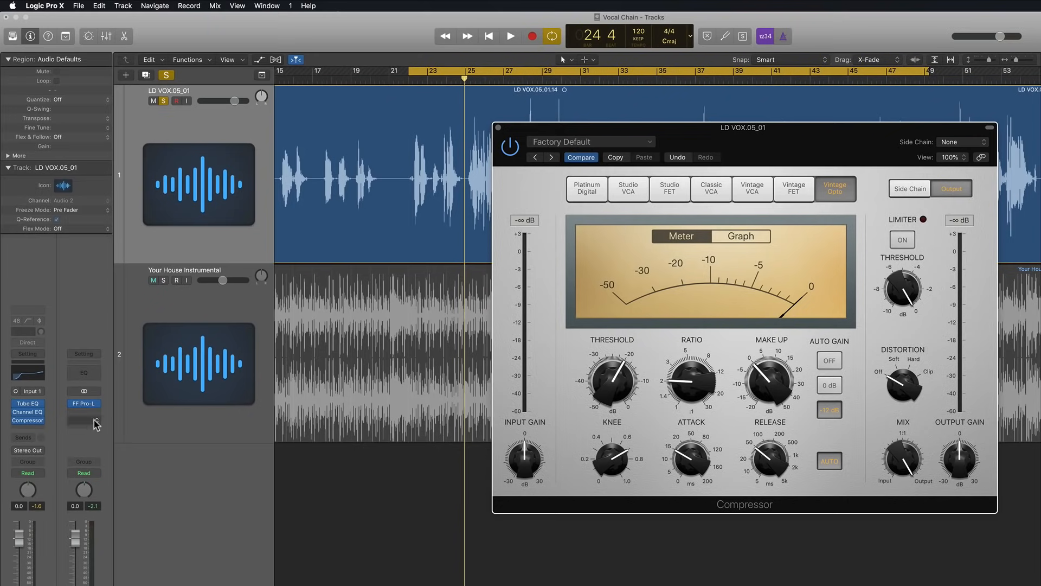
Step: Add a second Compressor set to Studio FET after the Vintage Opto one, place it alongside and bypass it
left_click(38, 420)
mouse_move(37, 450)
left_click(114, 449)
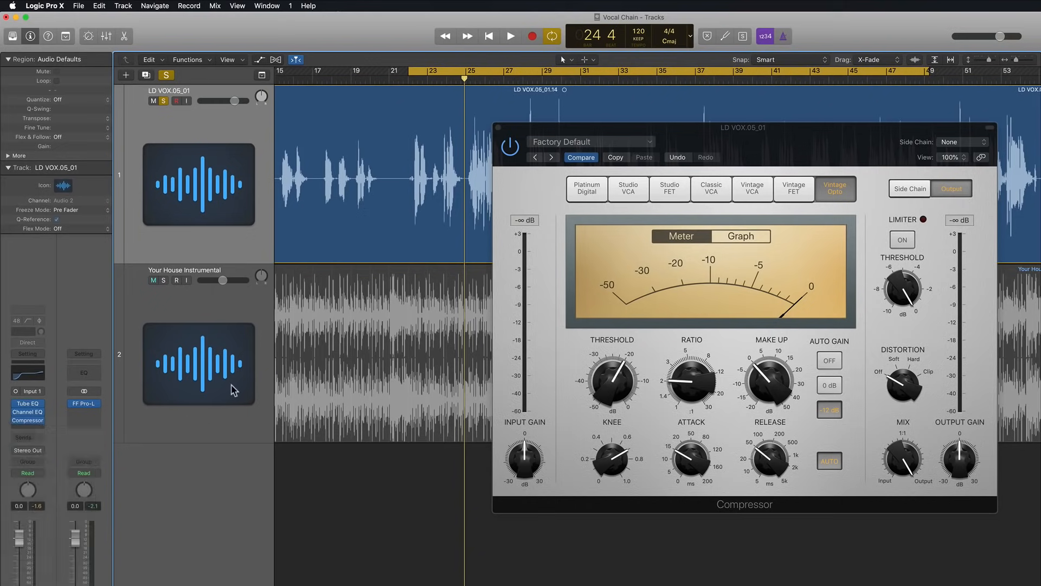
left_click(187, 89)
left_click_drag(306, 56, 318, 156)
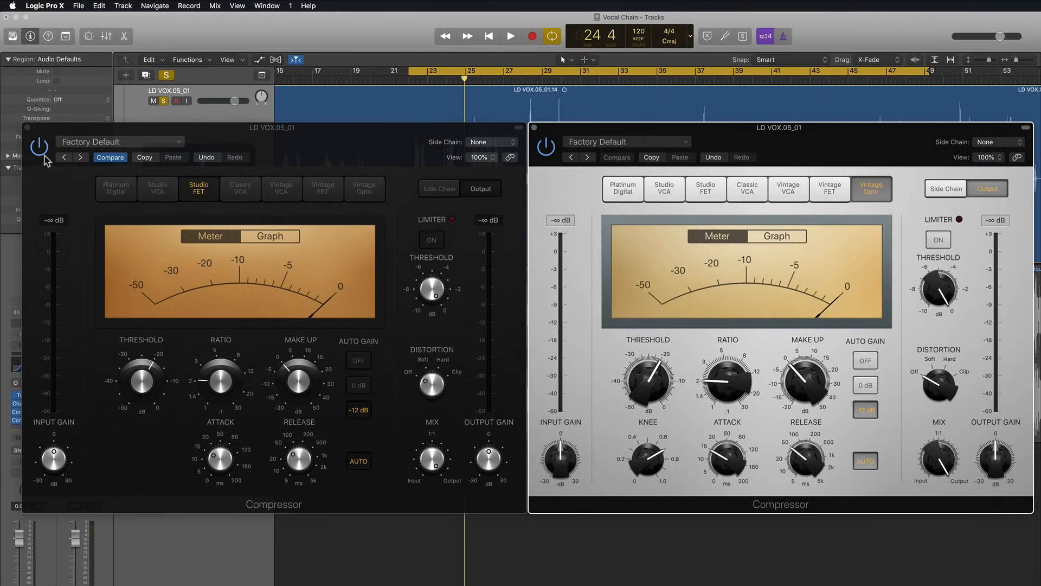
left_click(38, 151)
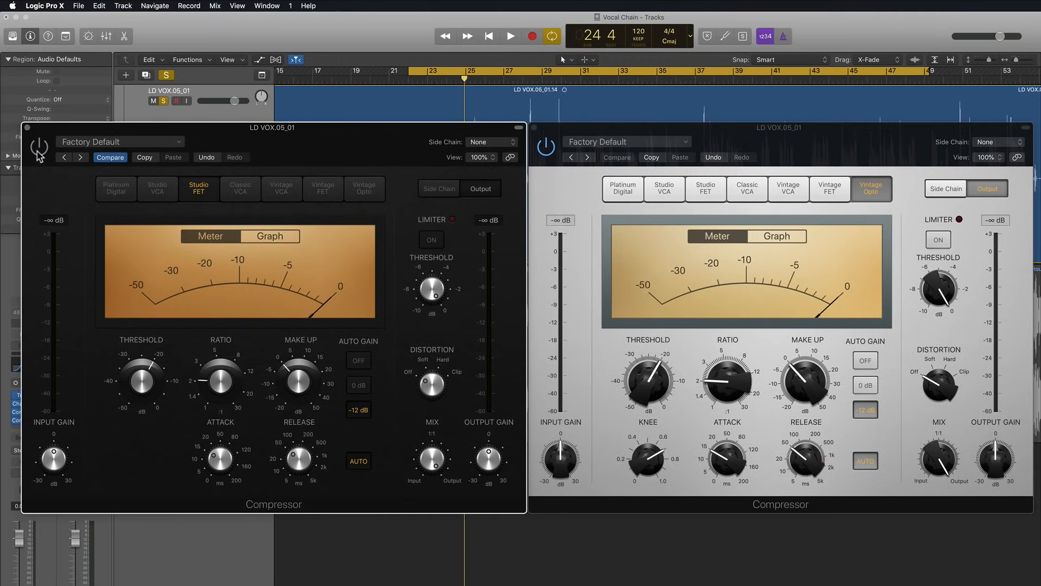
left_click(569, 194)
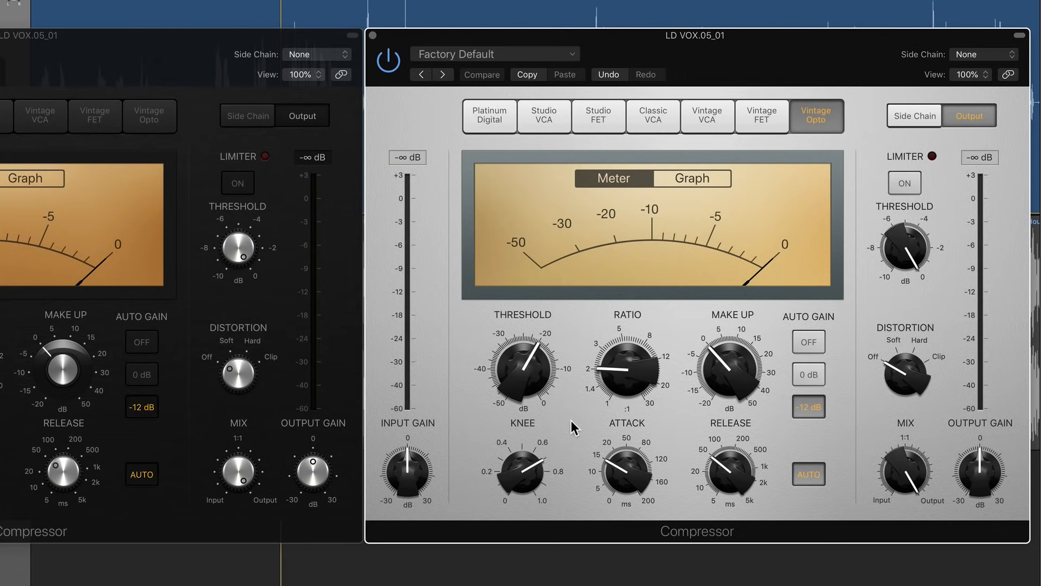
Step: During playback, turn off the Vintage Opto's auto gain, set threshold to about -28 dB and ratio to about 6:1, and toggle its bypass
key("space")
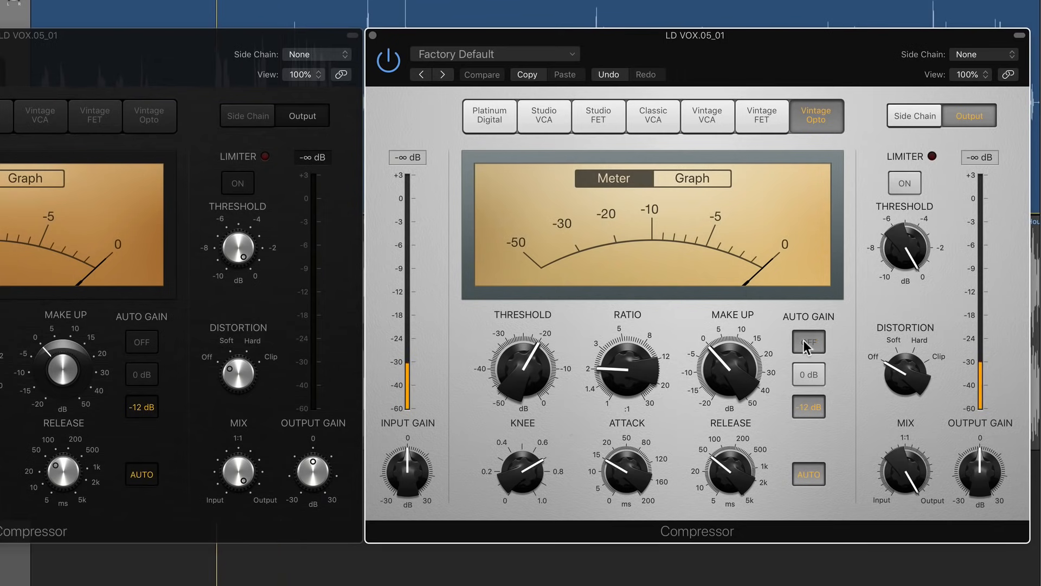
left_click(808, 341)
left_click_drag(628, 369, 636, 320)
left_click_drag(515, 359, 514, 402)
mouse_move(613, 382)
left_mouse_down()
mouse_move(624, 307)
mouse_move(624, 373)
left_mouse_up()
left_click_drag(546, 377, 526, 361)
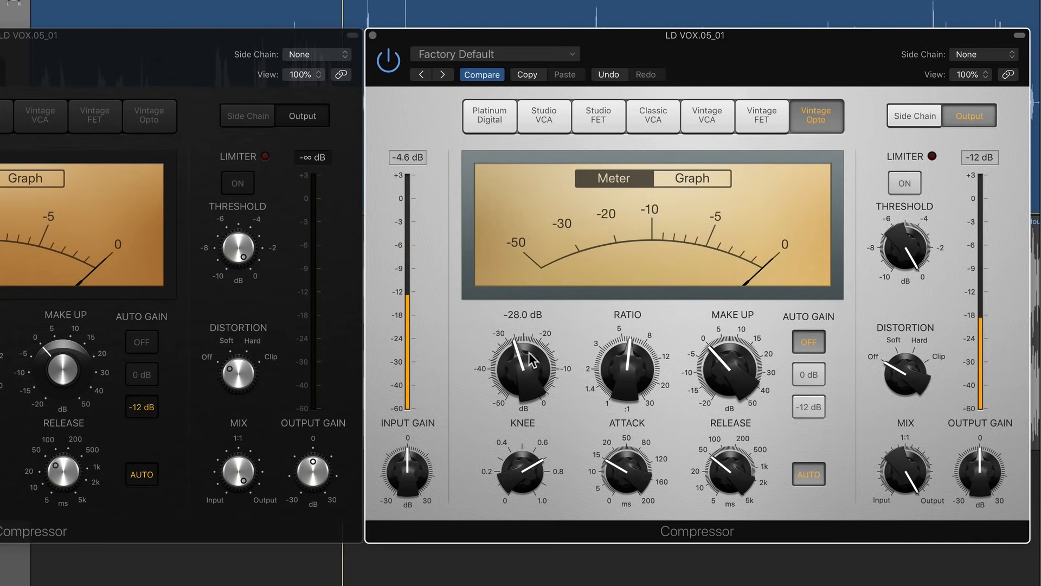
left_click_drag(625, 369, 628, 372)
left_click_drag(530, 370, 526, 366)
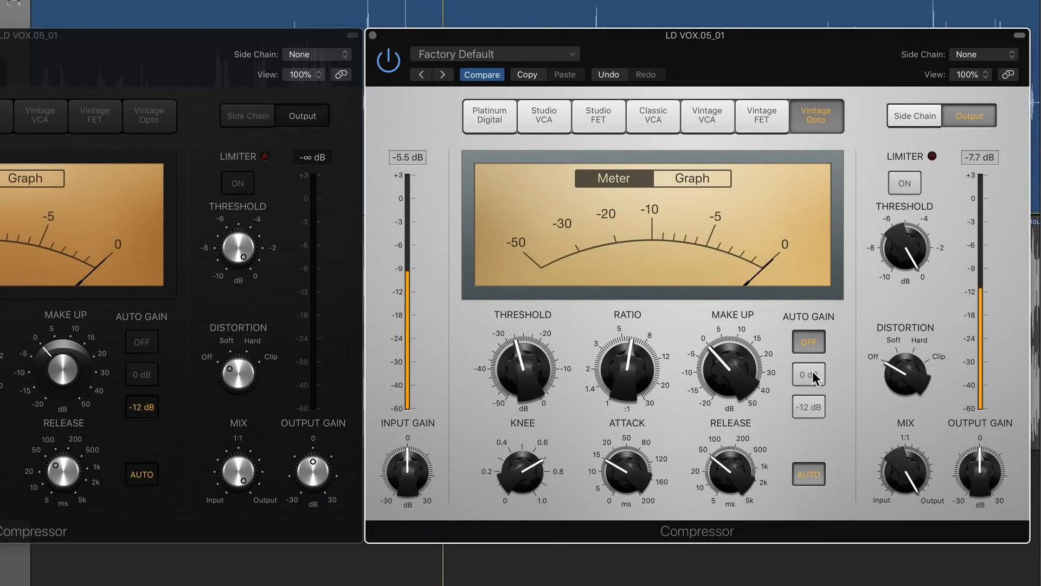
left_click(380, 62)
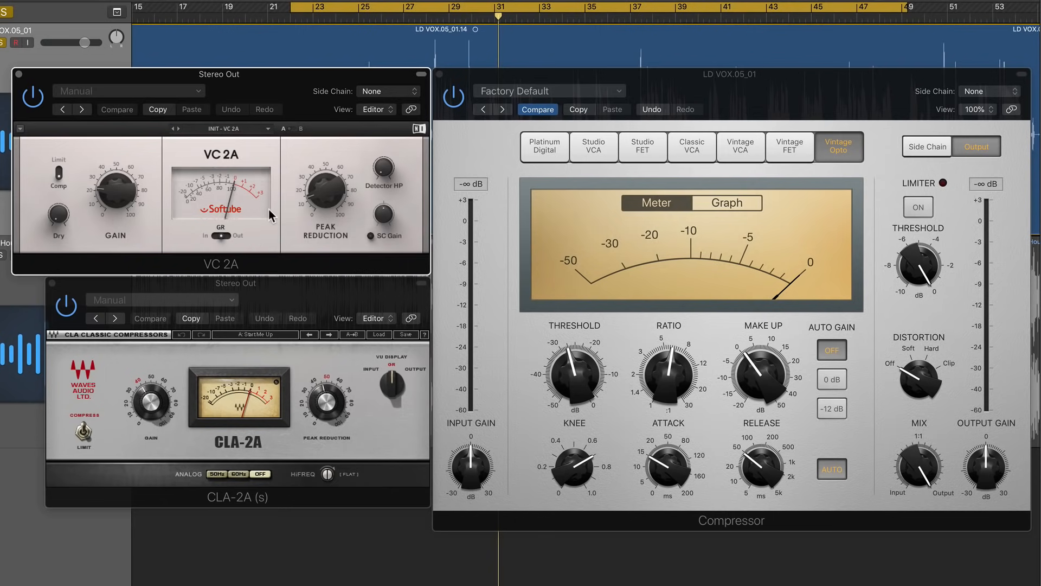
Step: Compare the VC 2A and CLA-2A plug-ins by adjusting the CLA-2A's HiFreq control and the VC 2A's Detector HP control
left_click(398, 435)
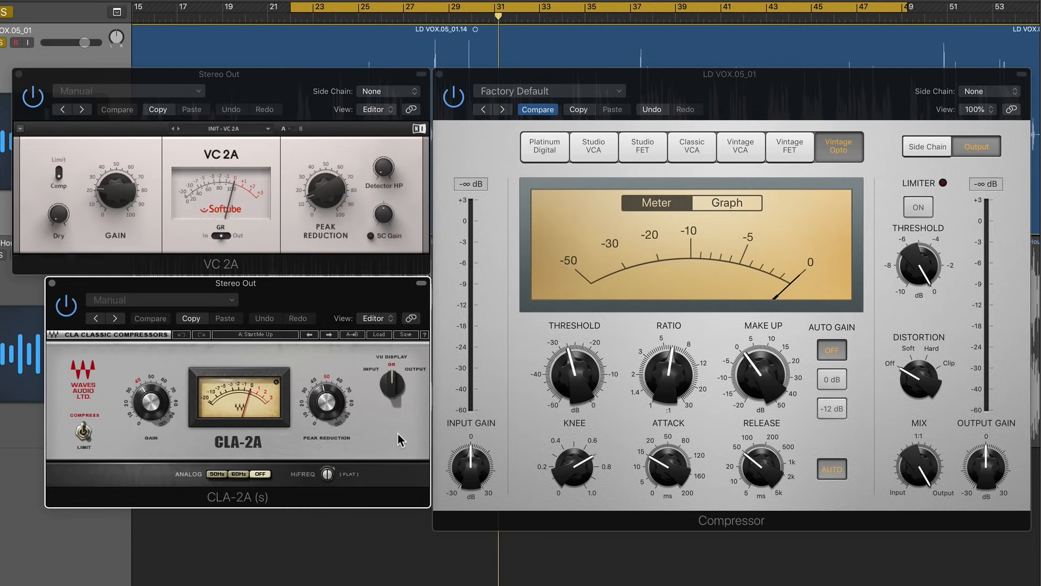
left_click(411, 246)
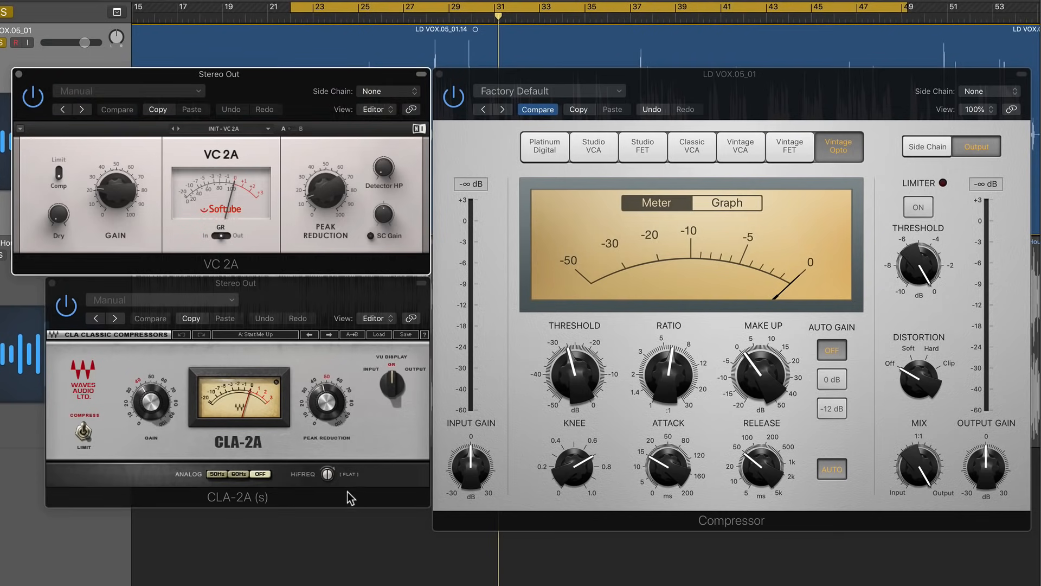
left_click_drag(329, 475, 328, 464)
mouse_move(384, 169)
left_mouse_down()
mouse_move(384, 139)
mouse_move(383, 174)
left_mouse_up()
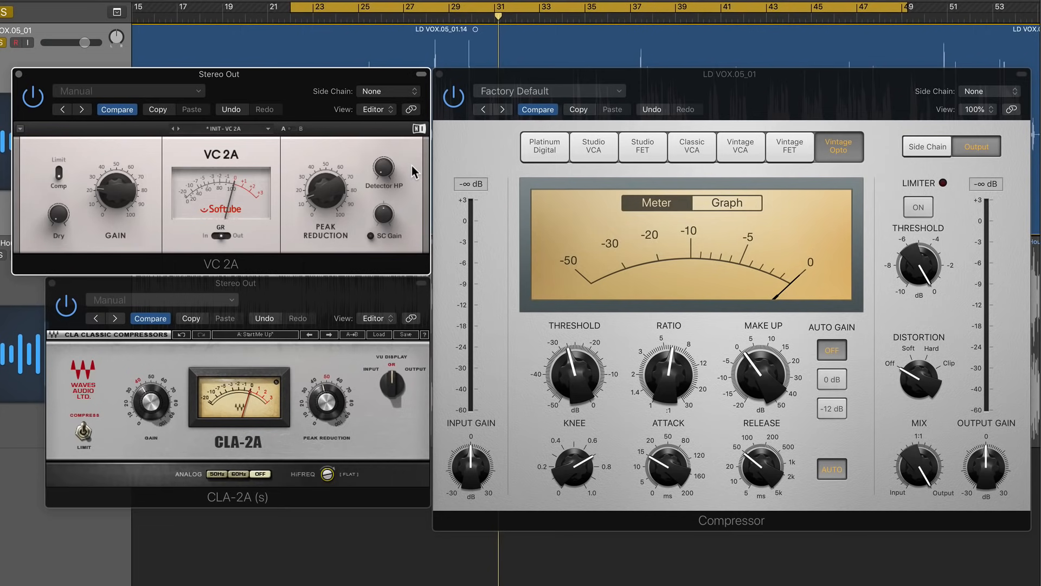
left_click_drag(384, 167, 384, 136)
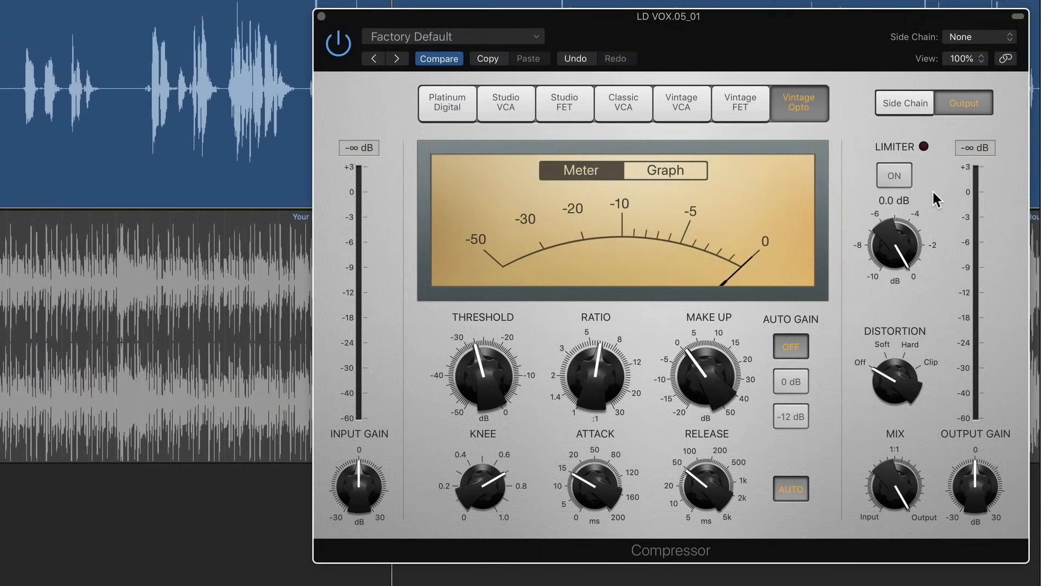
Step: In the Vintage Opto compressor's side chain settings, set the filter to Listen in HP mode and adjust its frequency
left_click(913, 105)
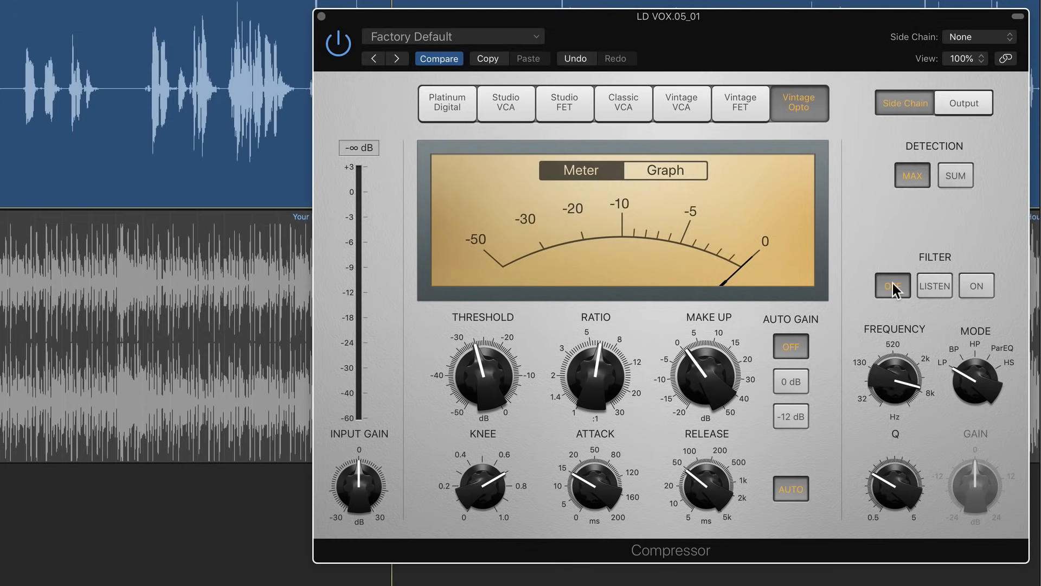
left_click(932, 288)
left_click_drag(959, 370, 978, 337)
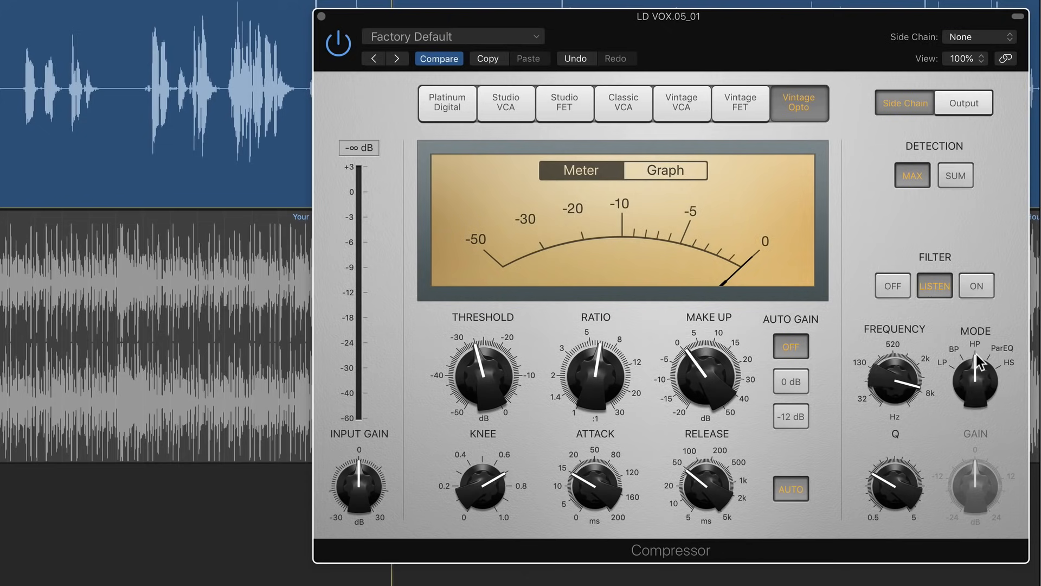
left_click_drag(894, 377, 908, 434)
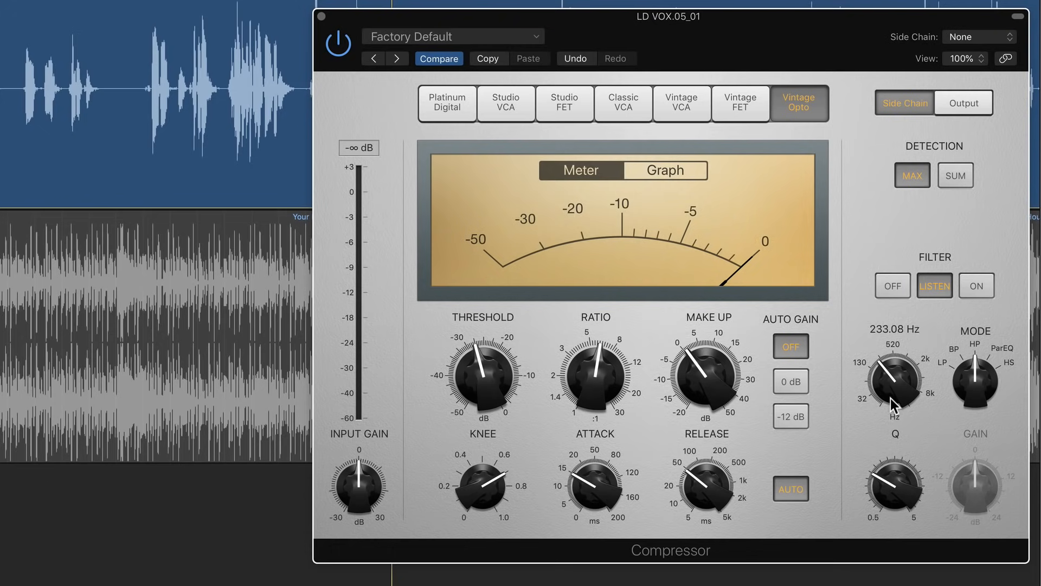
left_click_drag(890, 398, 904, 331)
Step: Play the vocal through the side chain filter, then turn the filter on and set its frequency to about 294 Hz
key("space")
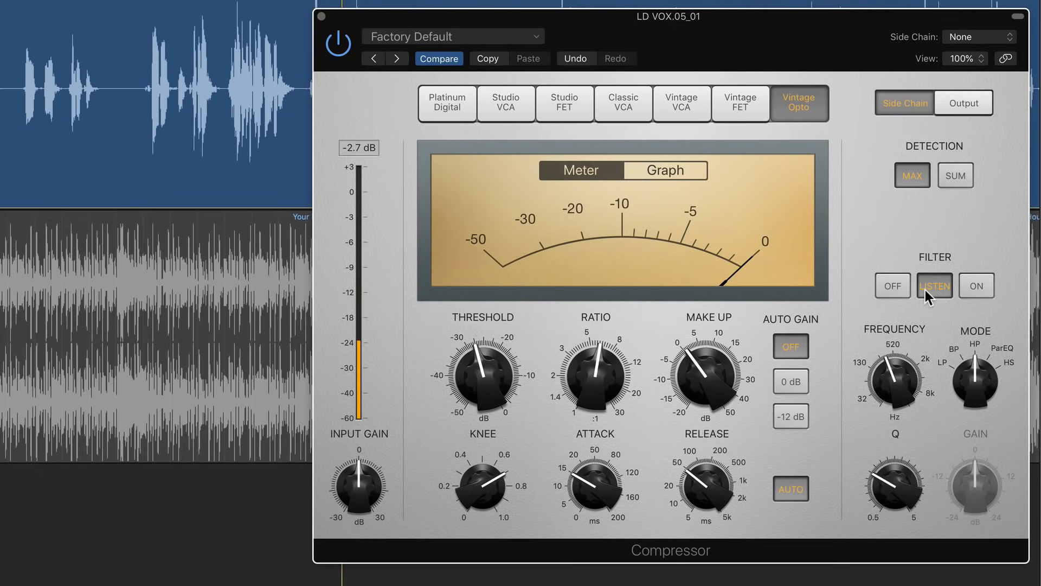
left_click(968, 286)
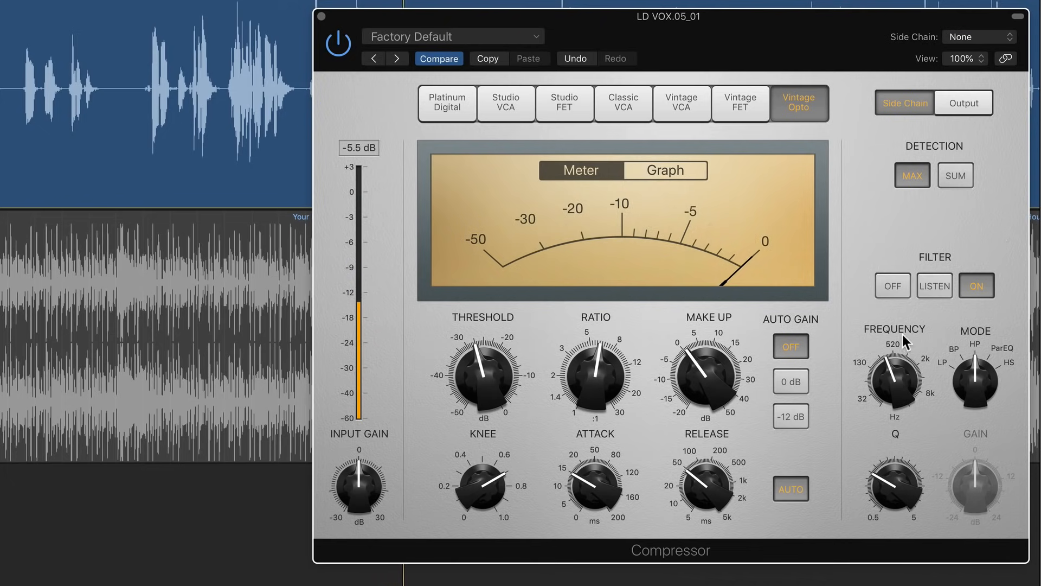
mouse_move(896, 373)
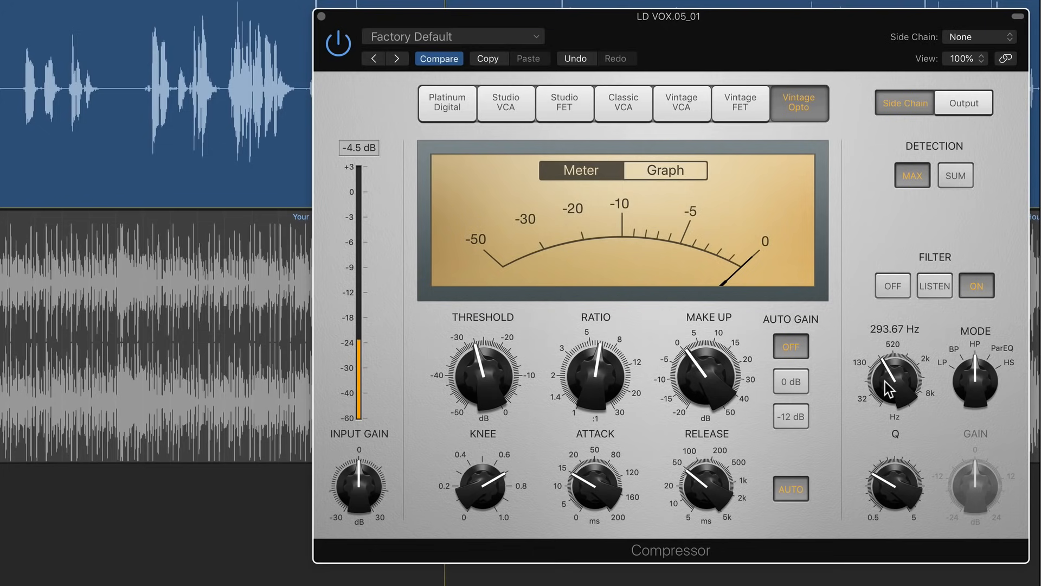
mouse_move(929, 355)
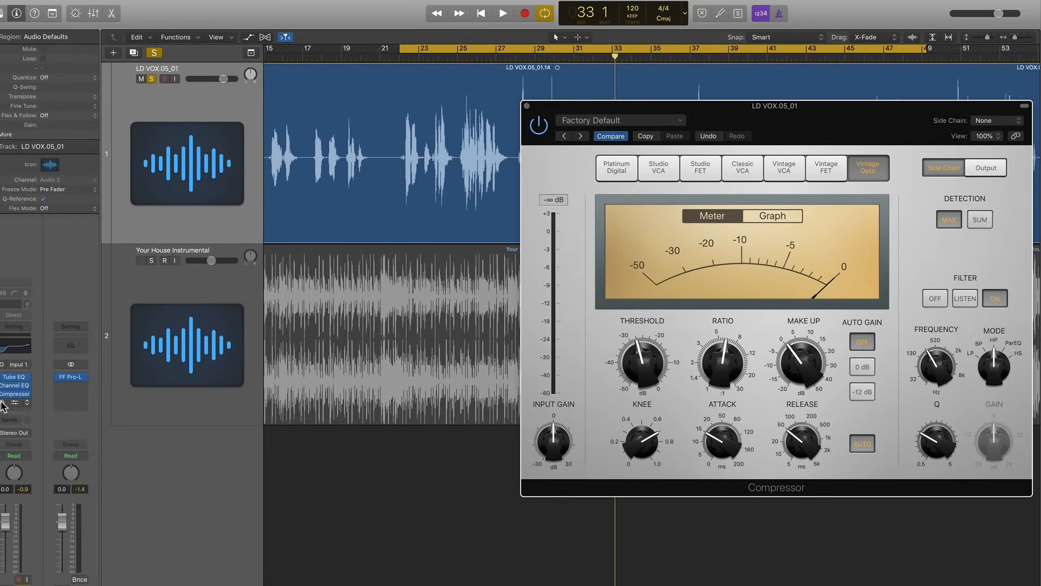
Step: Re-enable the Studio FET compressor, switch its display to Graph, turn off its auto gain and start playback
left_click(2, 401)
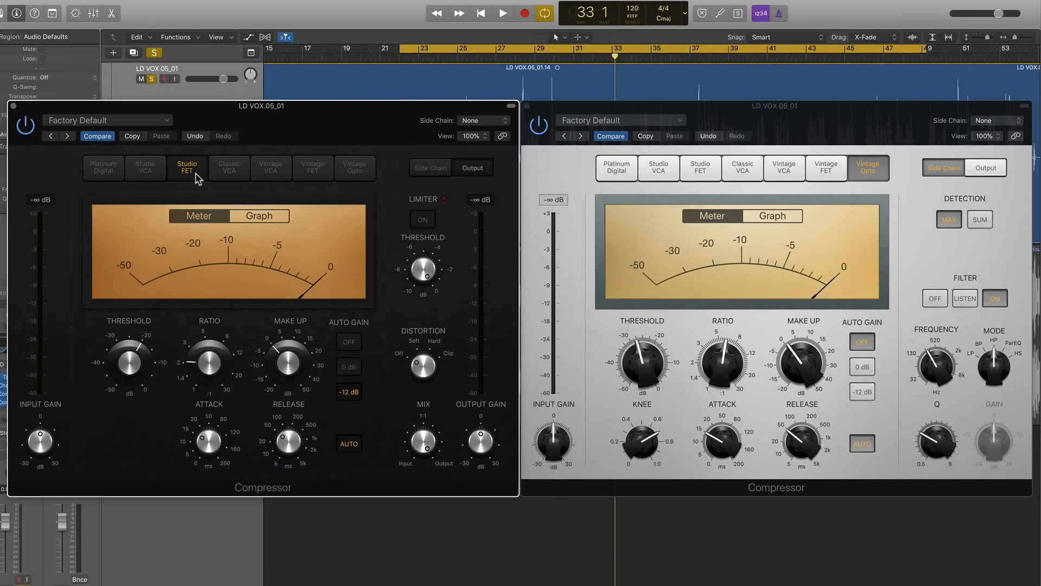
left_click(280, 219)
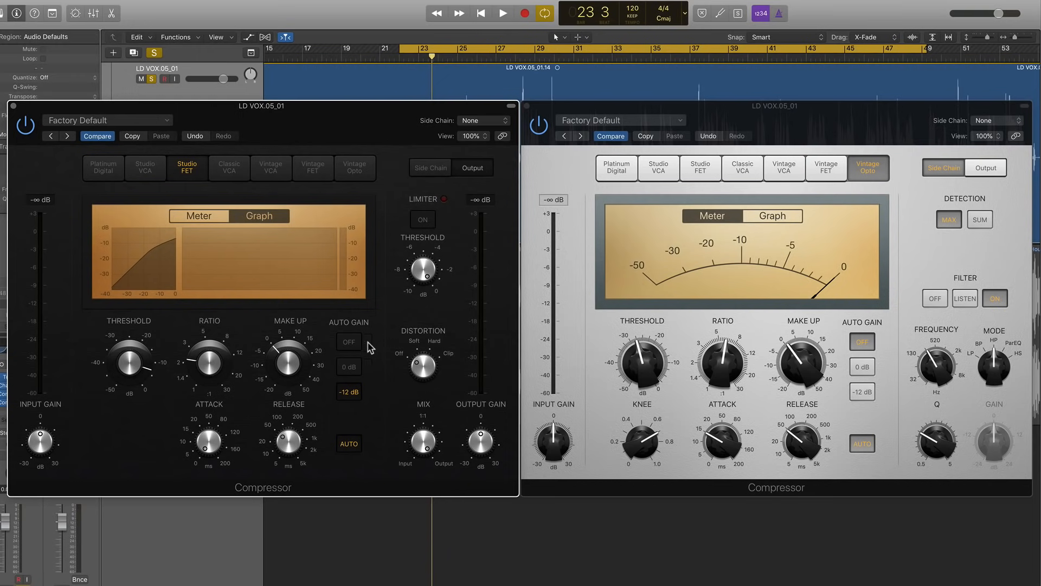
left_click(357, 342)
key("space")
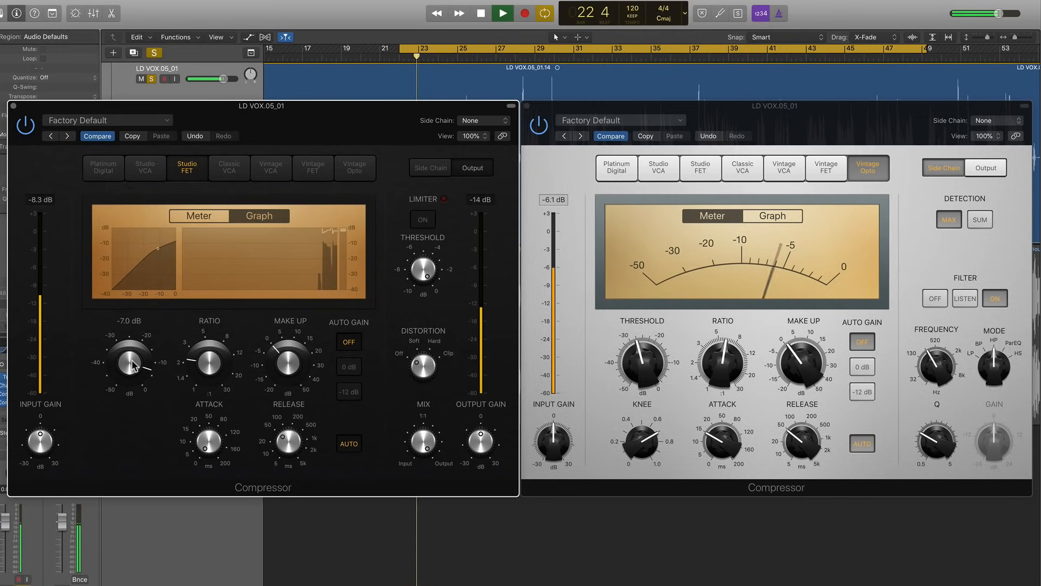
Step: Fine-tune the Studio FET compressor's threshold and ratio, and check the settings by playing the vocal
mouse_move(197, 356)
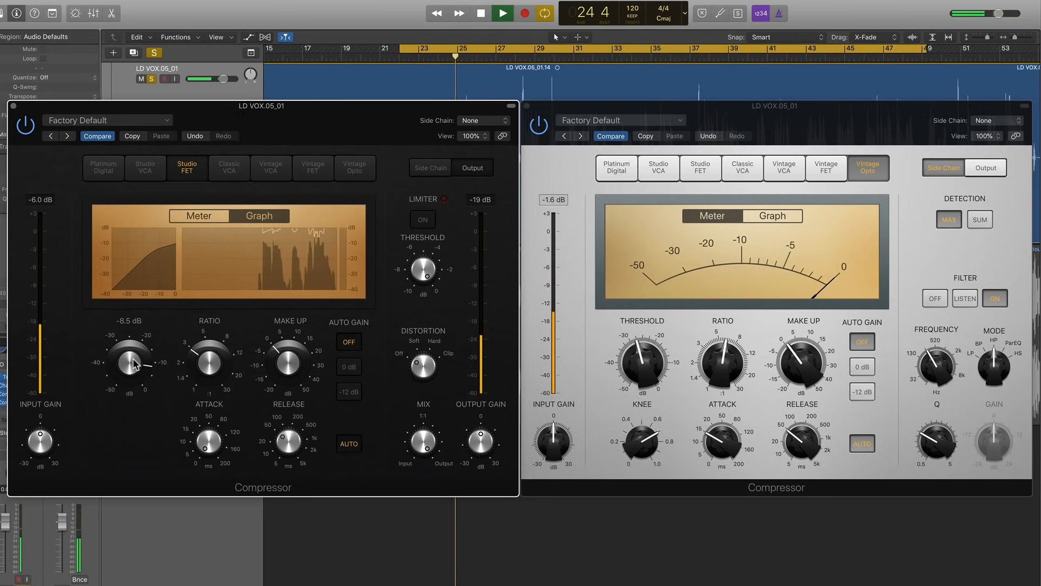
left_click_drag(132, 360, 133, 358)
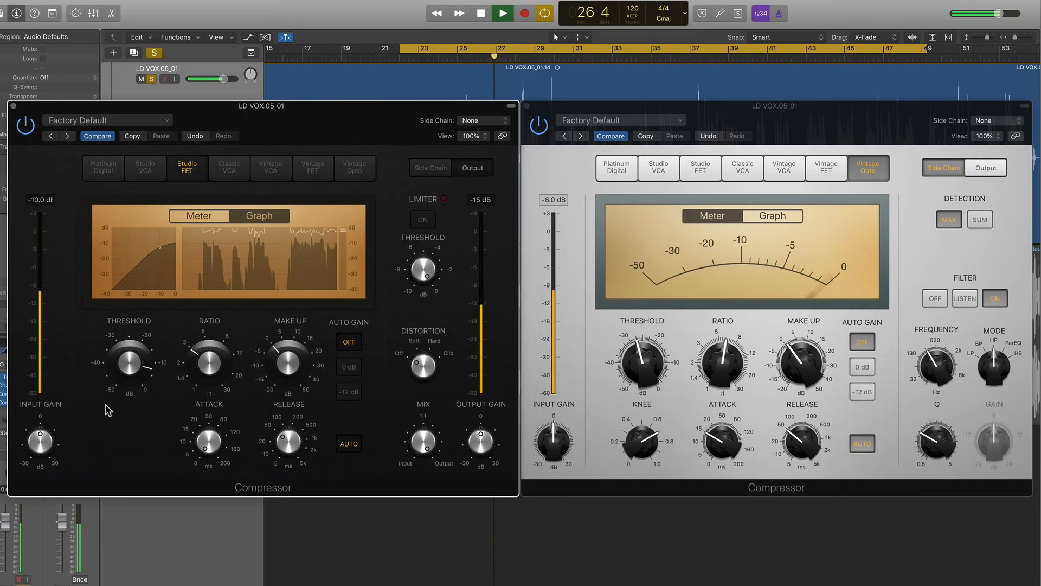
key("space")
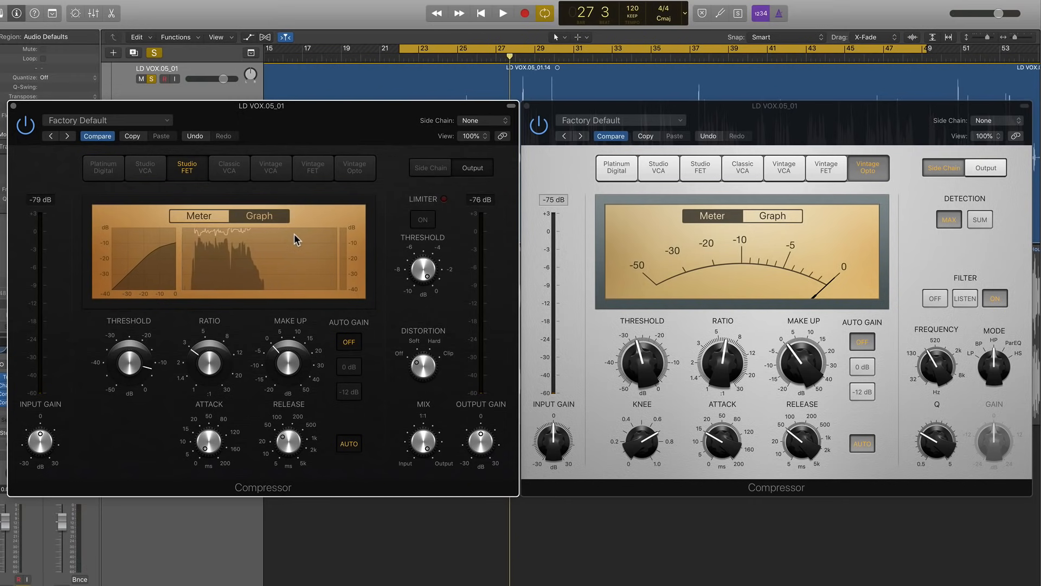
mouse_move(132, 360)
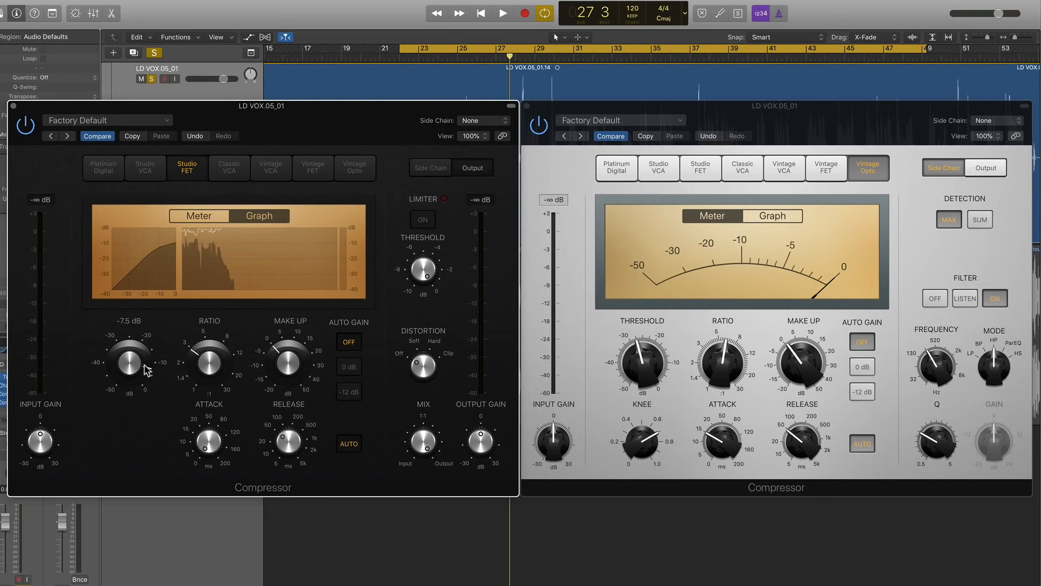
mouse_move(201, 366)
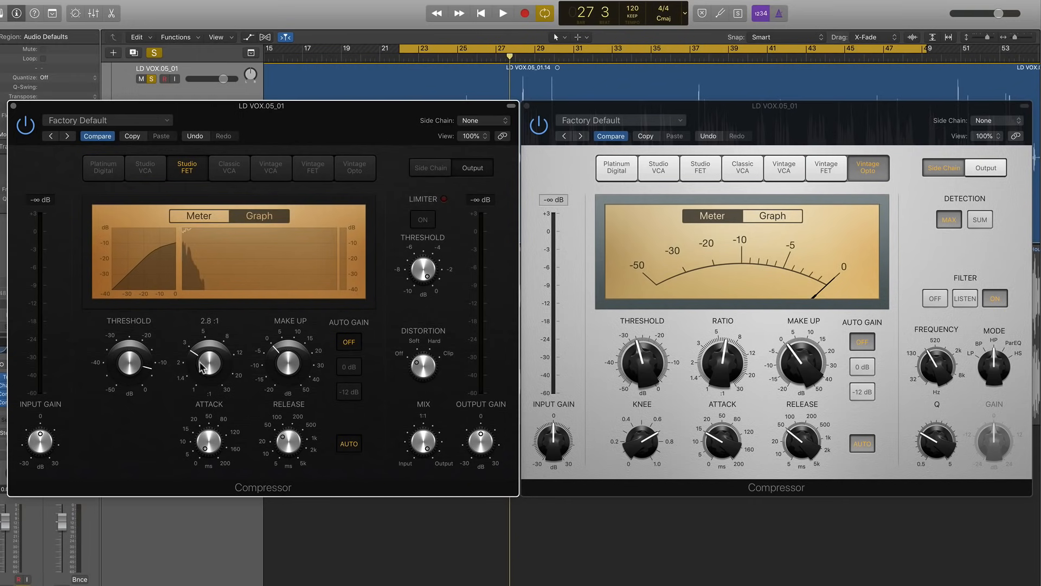
mouse_move(136, 379)
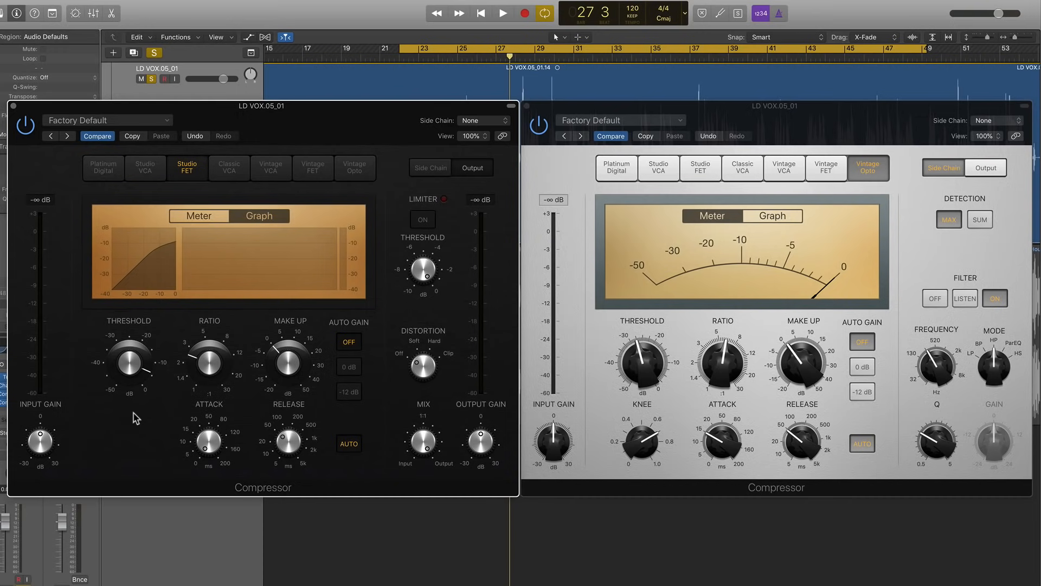
key("space")
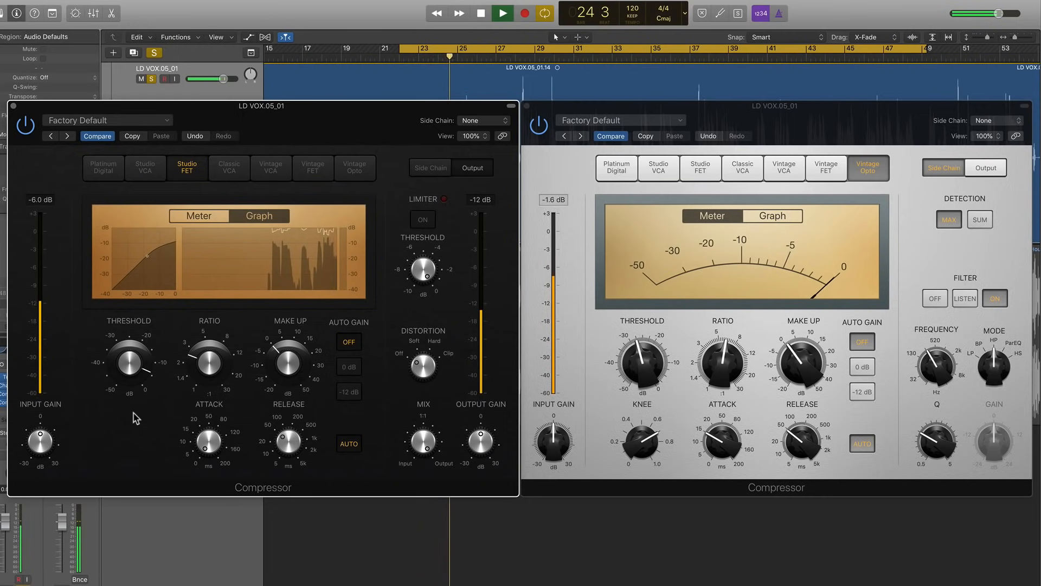
key("space")
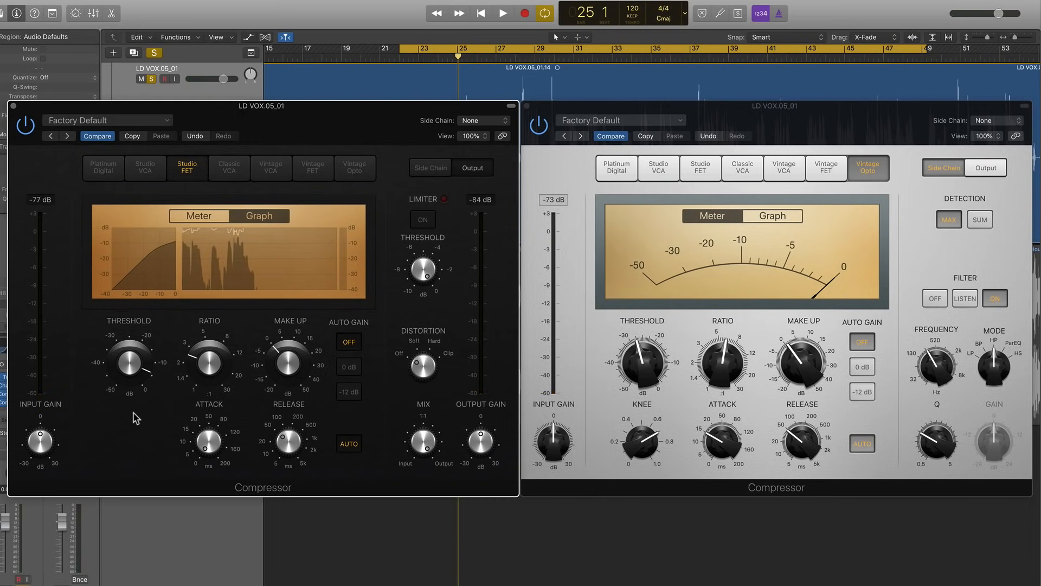
Step: Show the Vintage Opto compressor's output settings and lower the mix on both compressors, with the Studio FET at 79%
mouse_move(308, 420)
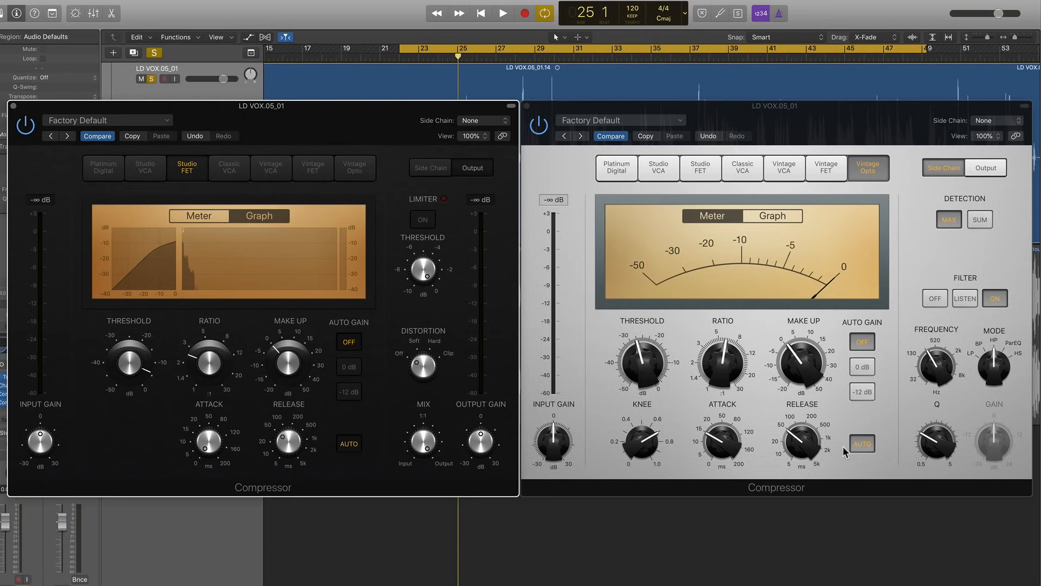
left_click(993, 165)
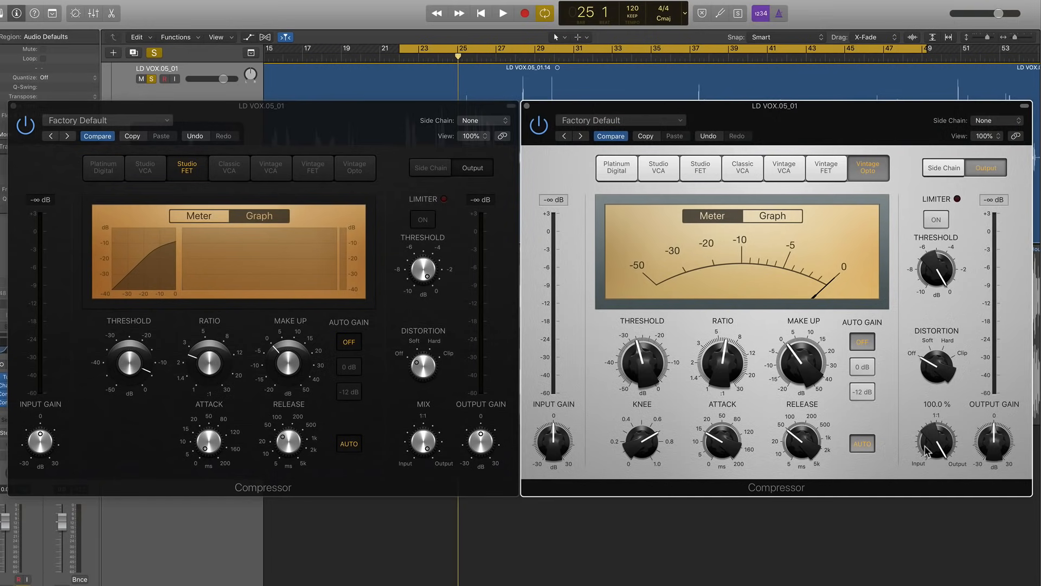
left_click_drag(427, 446, 426, 460)
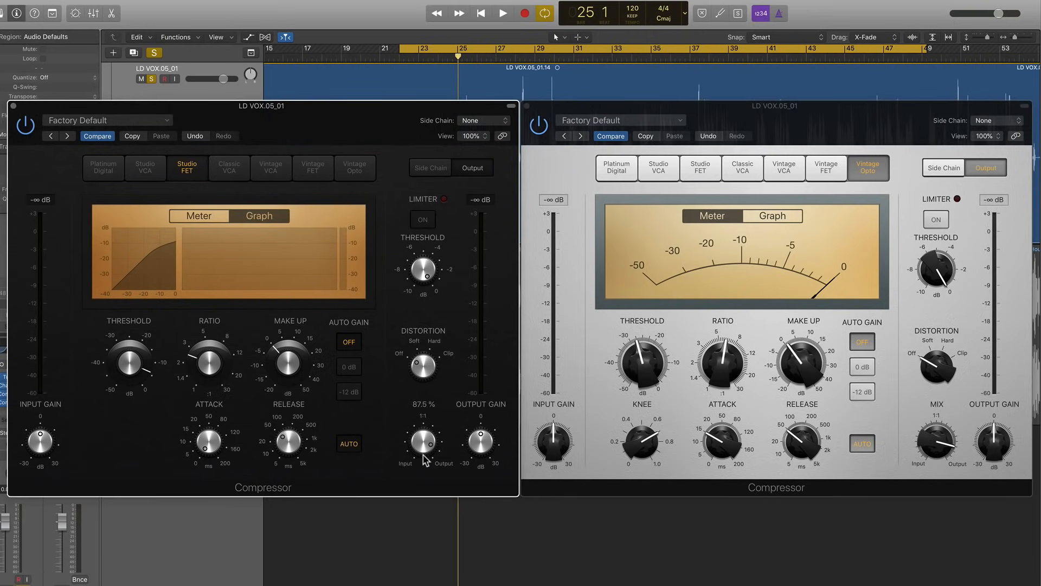
mouse_move(933, 444)
left_mouse_down()
mouse_move(930, 476)
mouse_move(945, 427)
mouse_move(943, 506)
mouse_move(945, 440)
left_mouse_up()
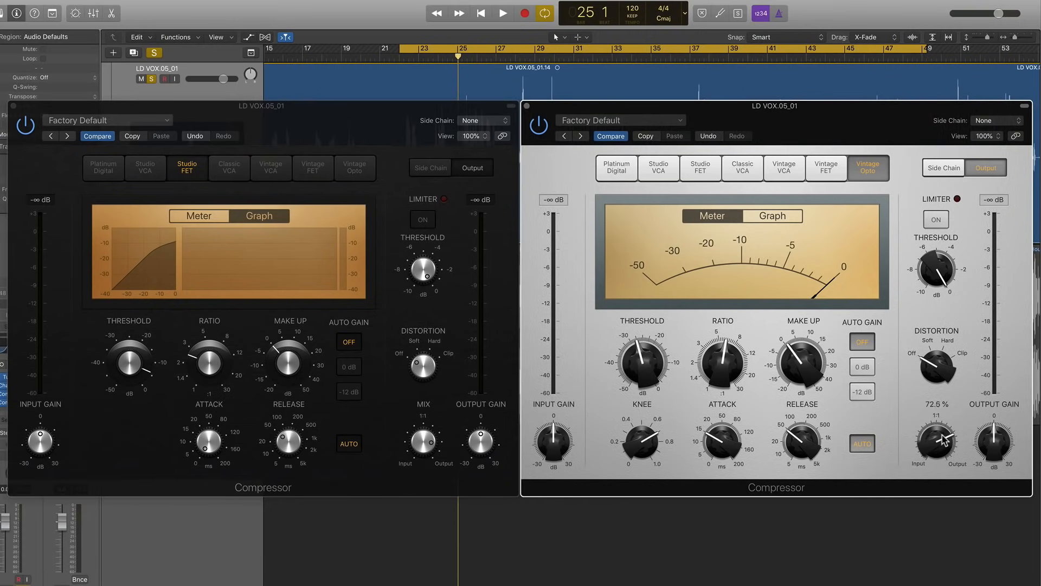
left_click_drag(428, 455, 422, 455)
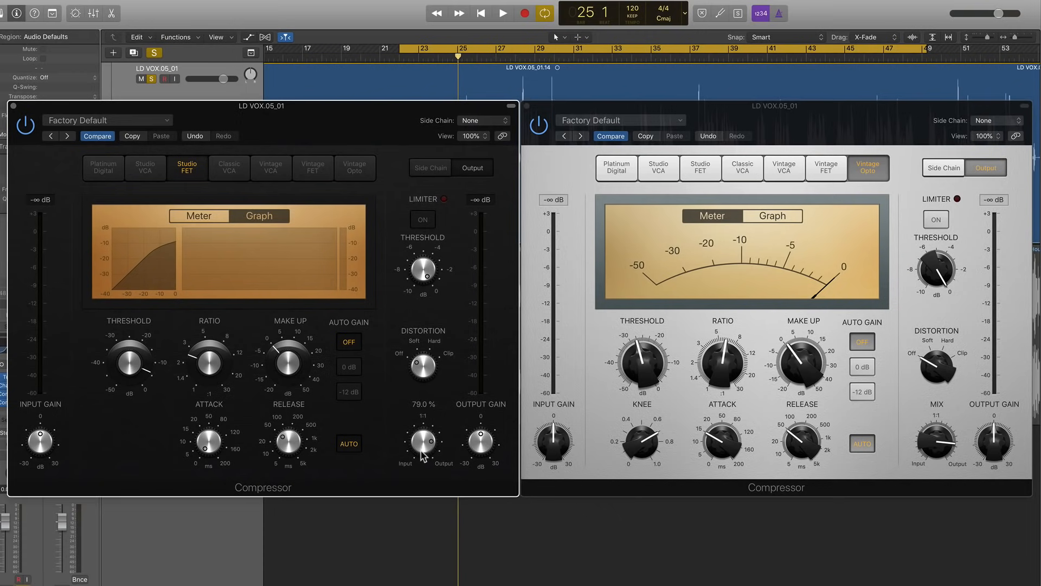
left_click_drag(931, 446, 934, 442)
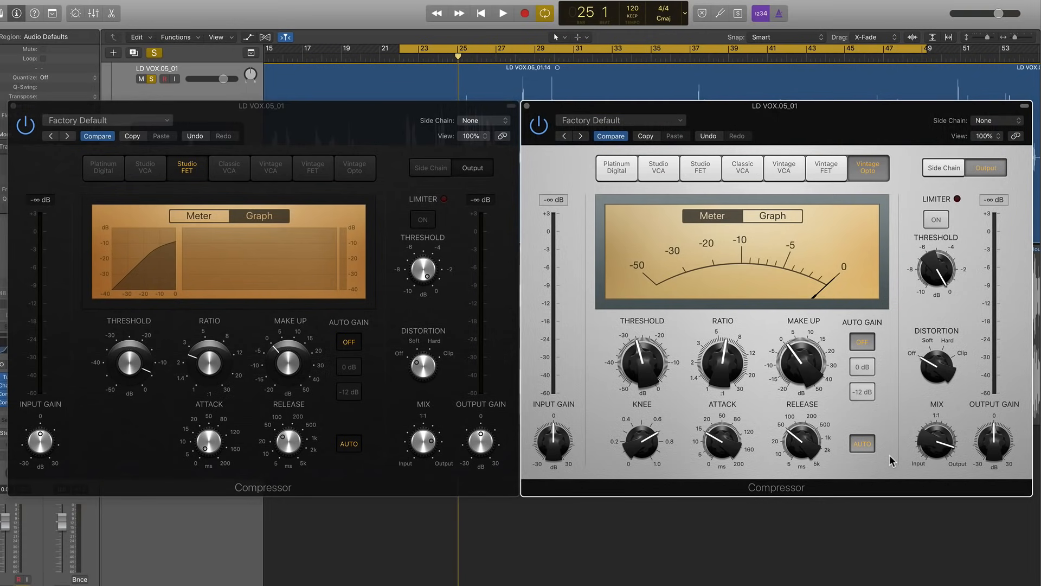
Step: Compare the vocal in playback with all of its plug-ins active and with all of them bypassed
key("space")
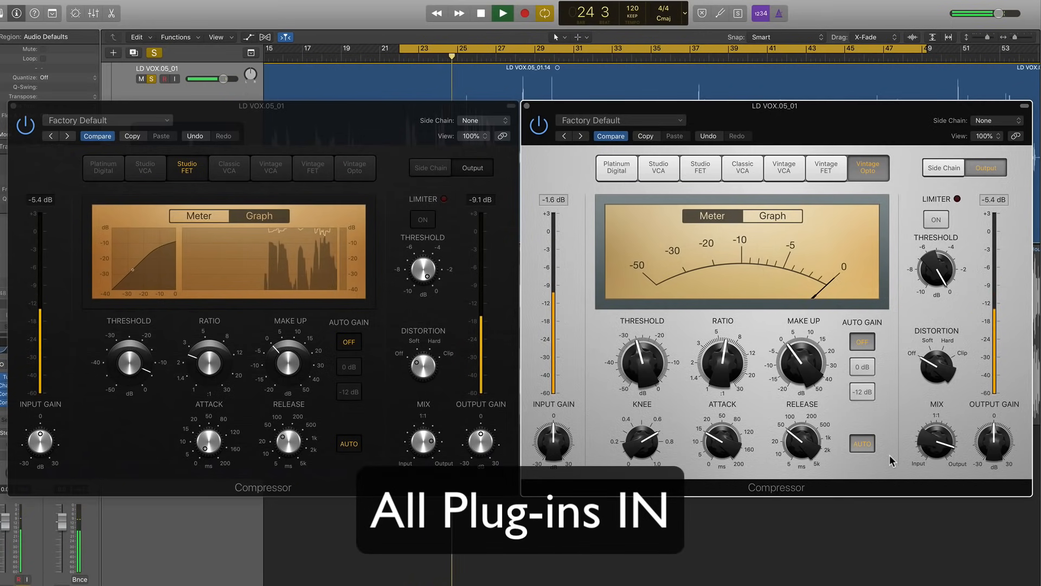
left_click(13, 105)
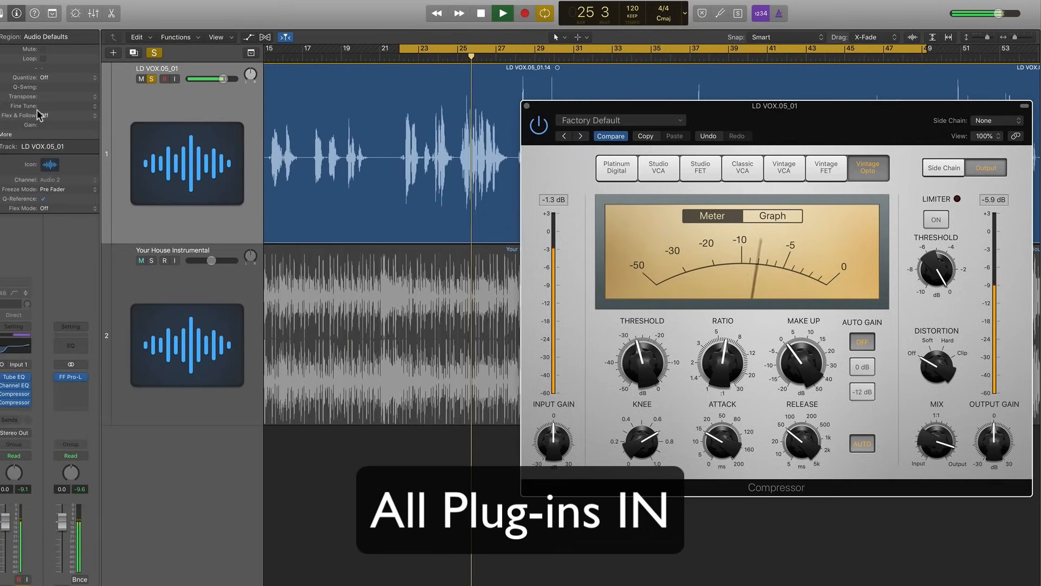
mouse_move(2, 378)
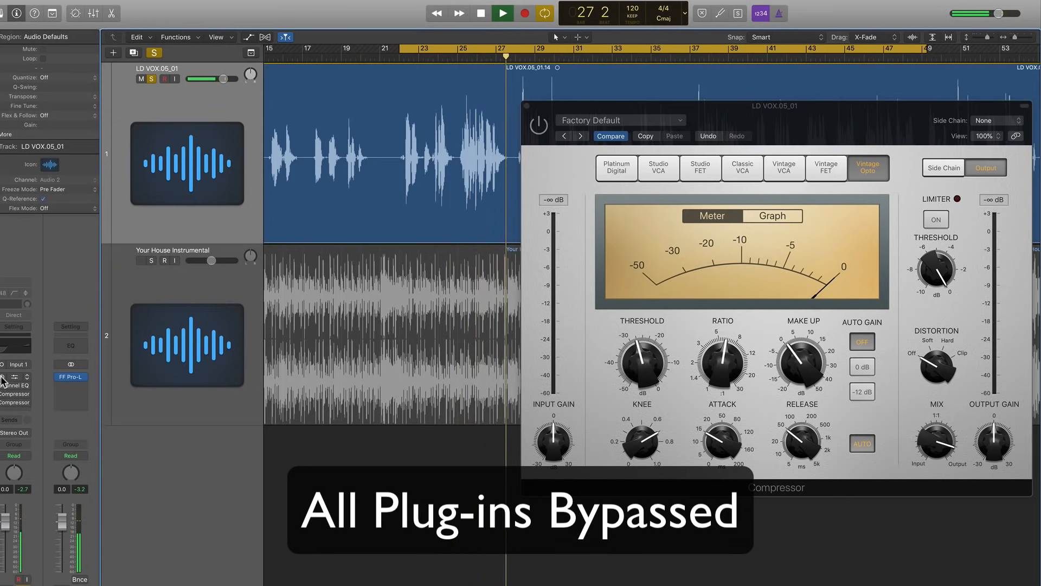
key("space")
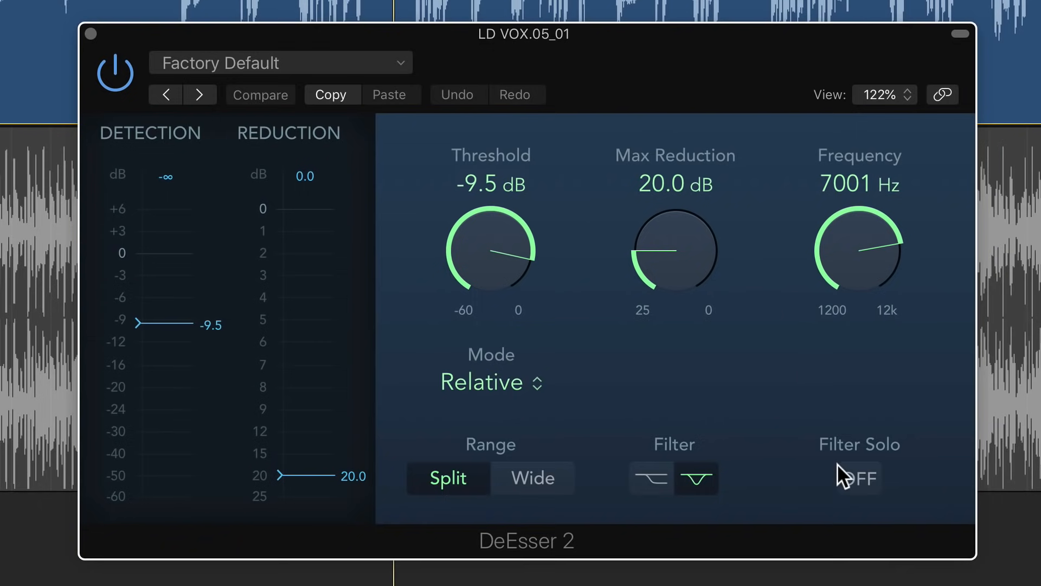
Step: Solo the DeEsser 2 filter, tune its frequency to 6467 Hz during playback and switch to the shelf filter shape
left_click(867, 476)
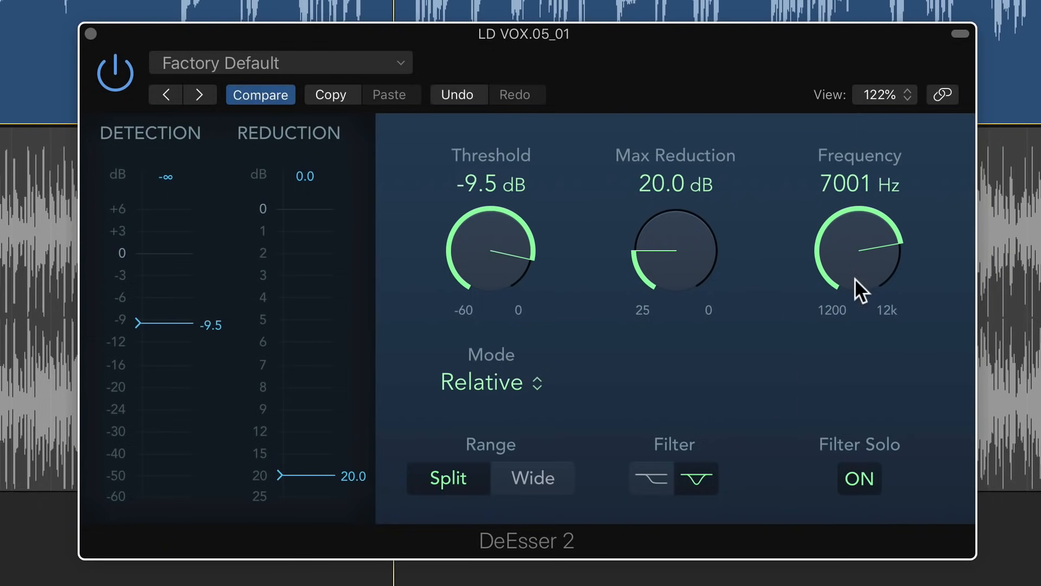
left_click_drag(857, 282, 862, 258)
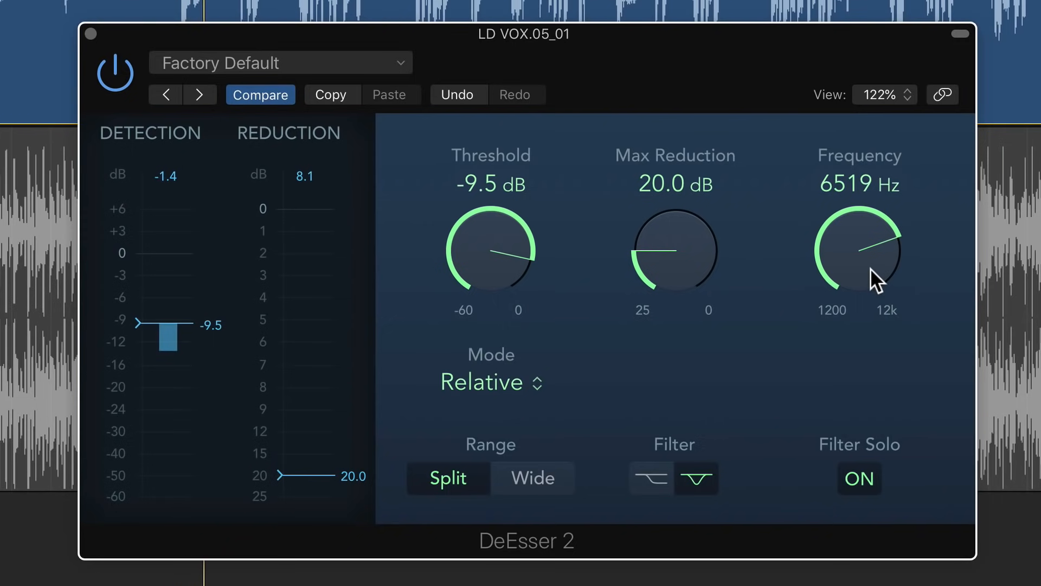
left_click_drag(870, 268, 870, 262)
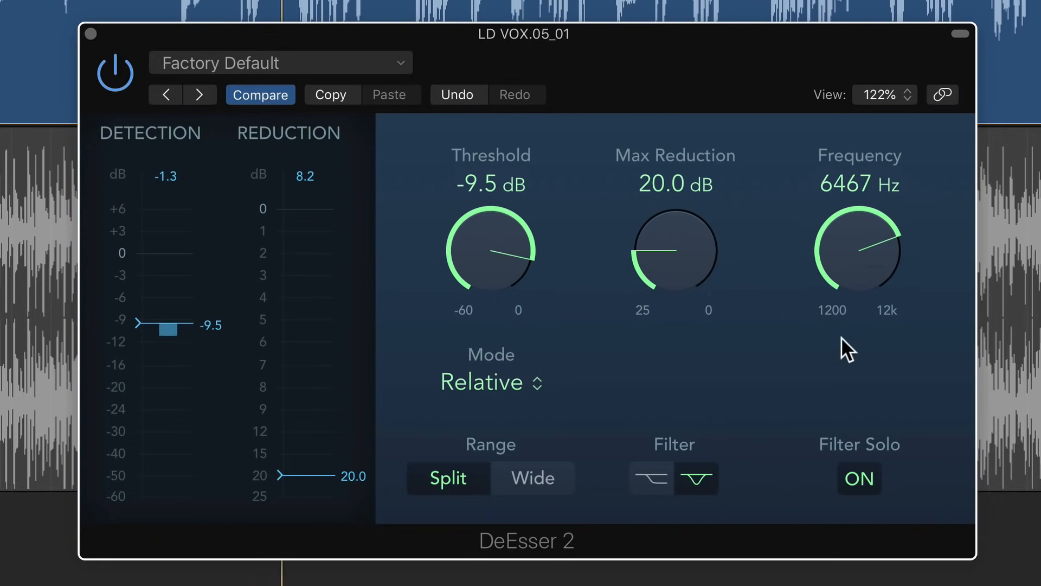
left_click(651, 478)
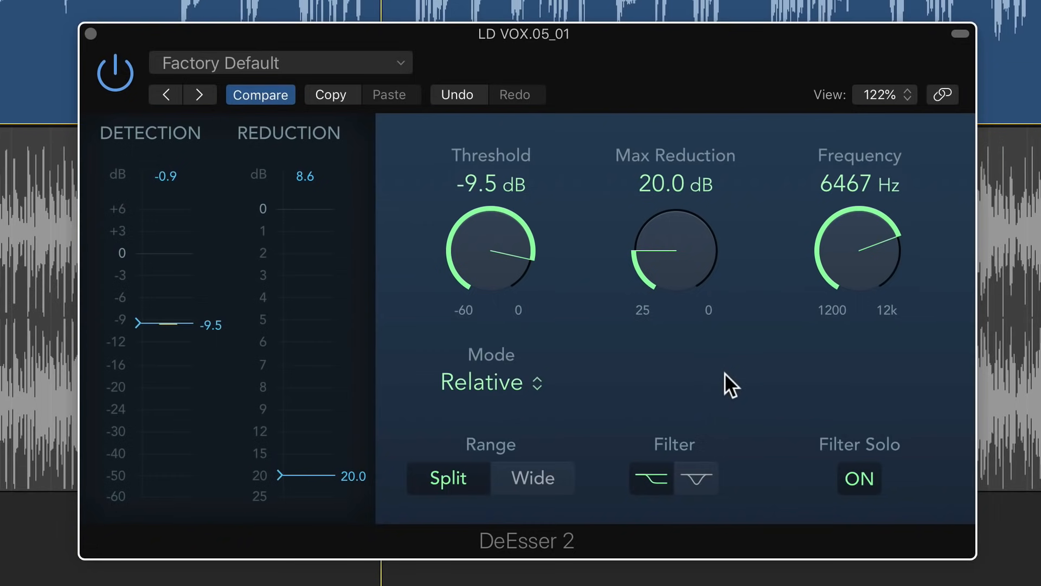
Step: Turn off the DeEsser 2 filter solo and set the threshold to -8.9 dB and max reduction to about 2.4 dB
left_click_drag(175, 310, 173, 292)
mouse_move(315, 465)
left_mouse_down()
mouse_move(325, 281)
mouse_move(325, 266)
mouse_move(314, 354)
mouse_move(316, 254)
mouse_move(315, 343)
left_mouse_up()
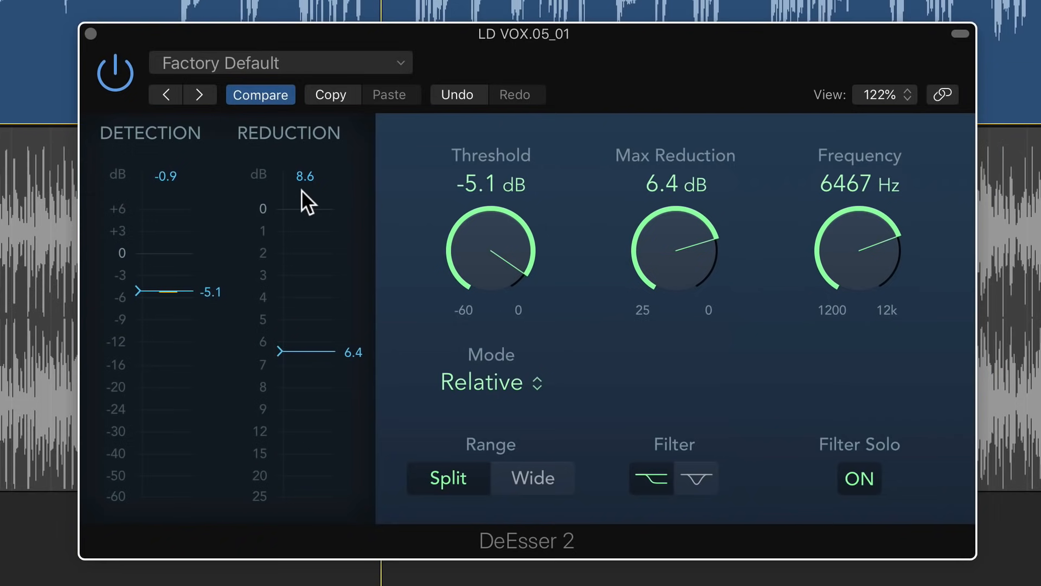
mouse_move(304, 340)
left_mouse_down()
mouse_move(305, 417)
mouse_move(285, 324)
mouse_move(300, 412)
mouse_move(305, 353)
left_mouse_up()
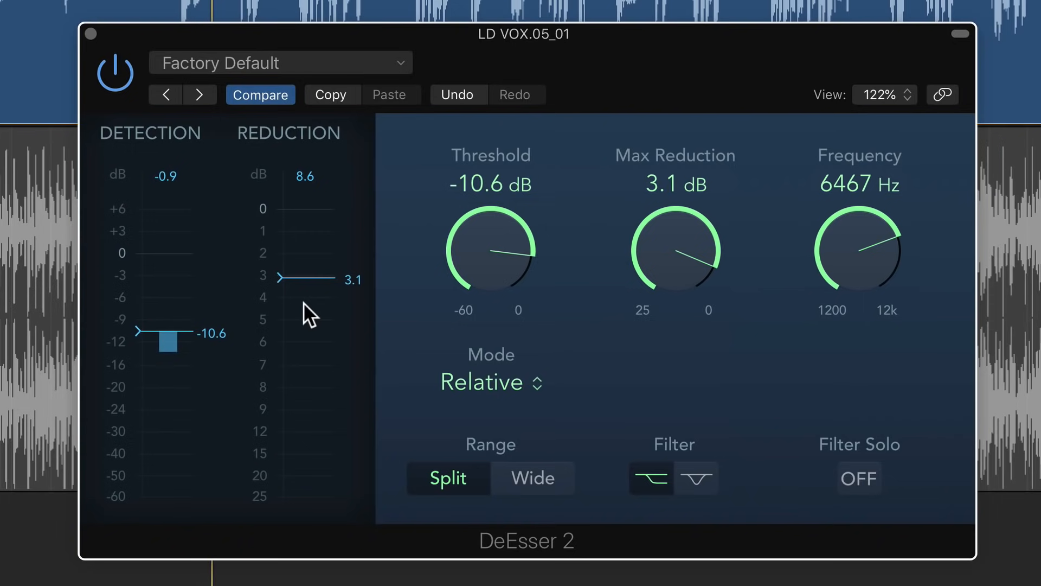
left_click_drag(318, 277, 302, 435)
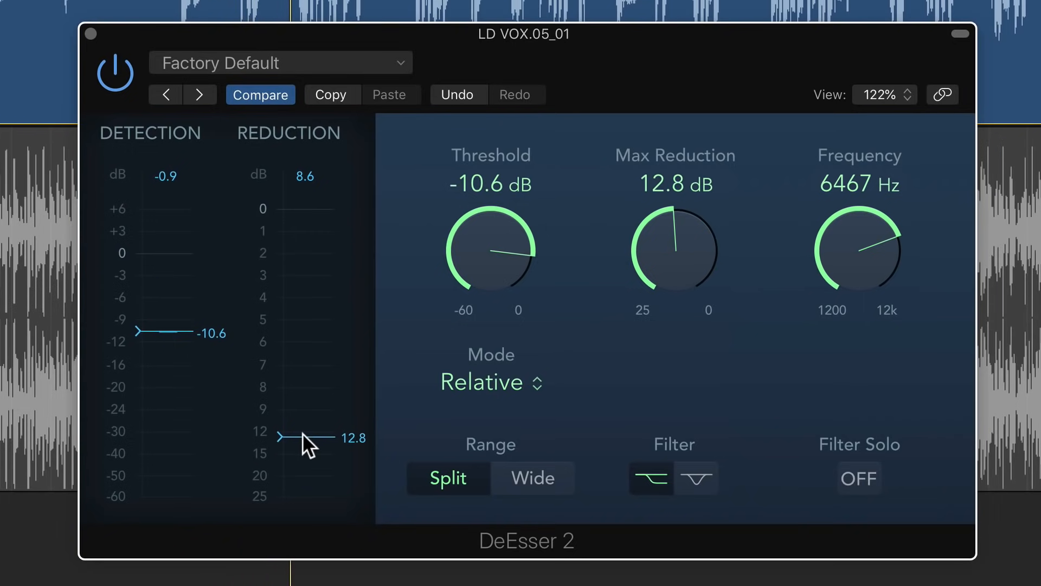
left_click_drag(301, 433, 311, 259)
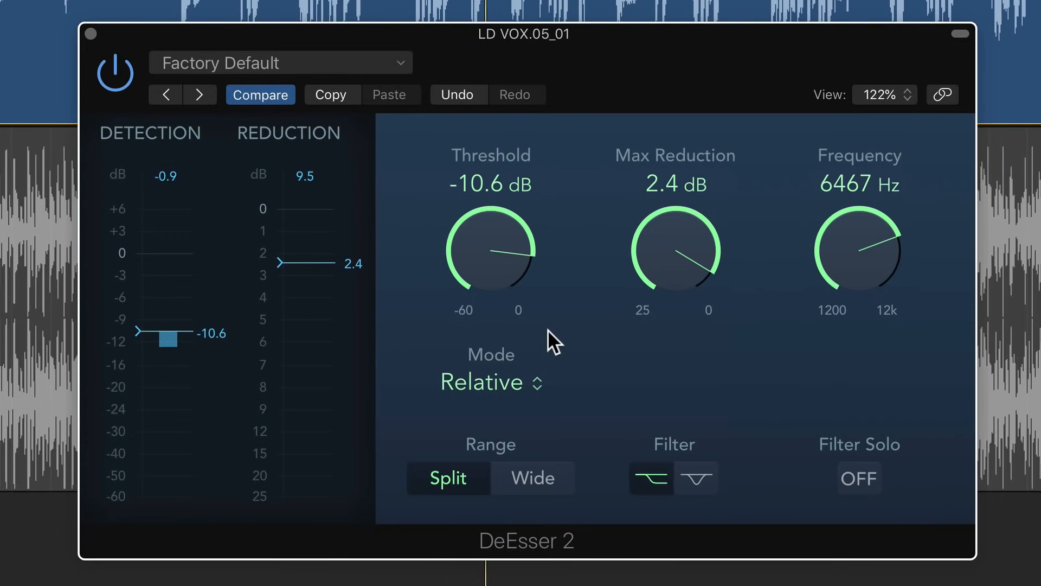
left_click_drag(170, 318, 168, 309)
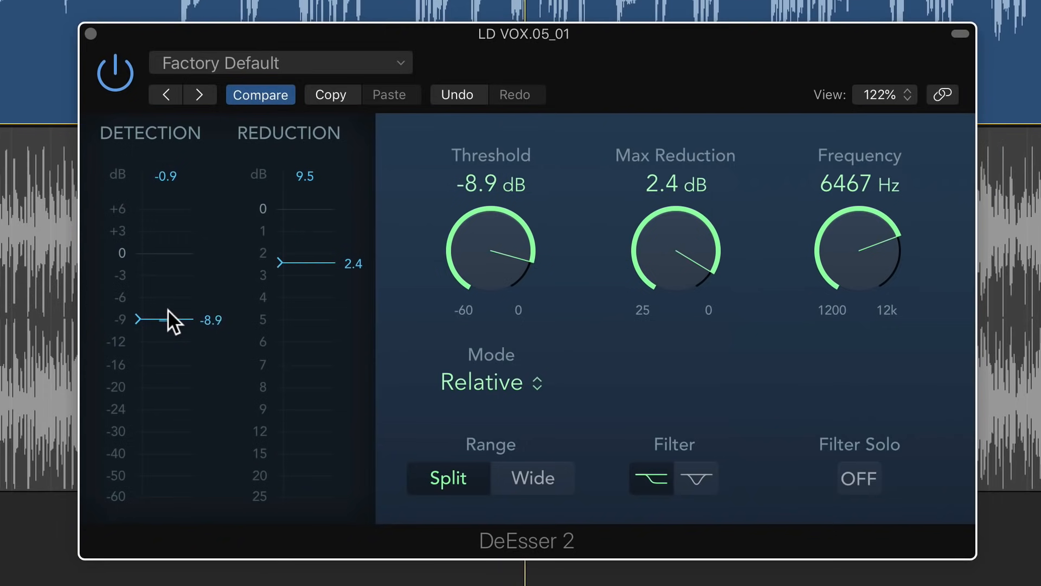
left_click_drag(316, 261, 315, 267)
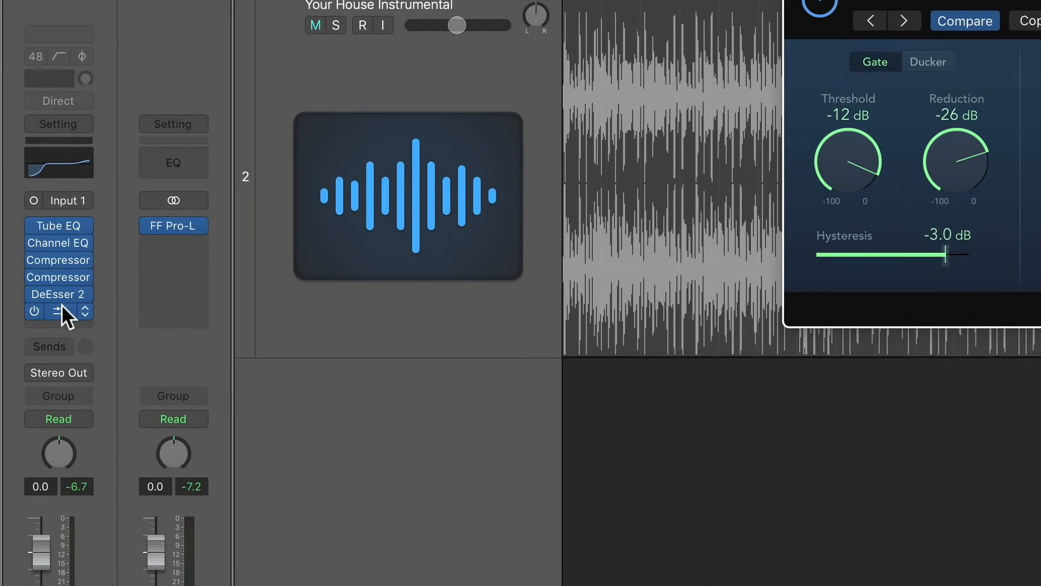
Step: Move the Noise Gate from the end of the lead vocal's insert chain to an earlier slot
left_click_drag(60, 304, 57, 245)
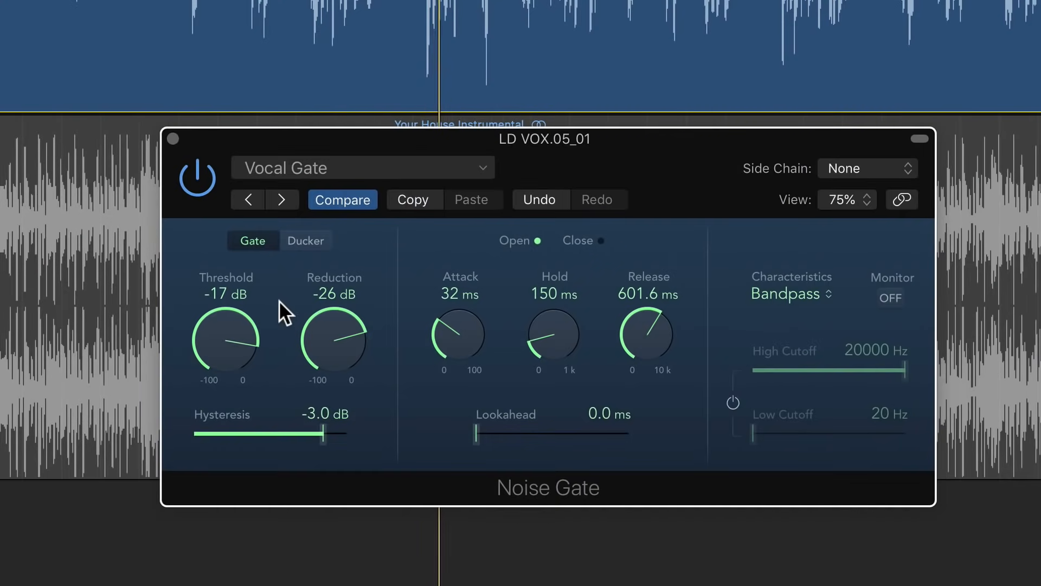
Step: Set the Noise Gate's threshold to -25 dB, reduction to -30 dB and hold to 190 ms while the vocal plays
mouse_move(279, 306)
left_mouse_down()
mouse_move(330, 321)
mouse_move(332, 311)
mouse_move(280, 299)
left_mouse_up()
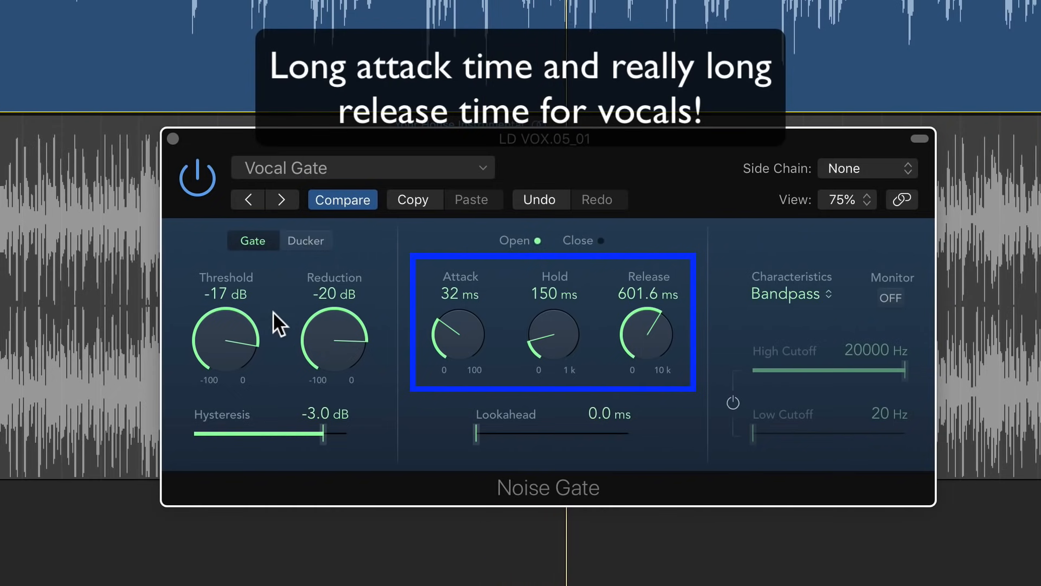
left_click_drag(224, 340, 219, 353)
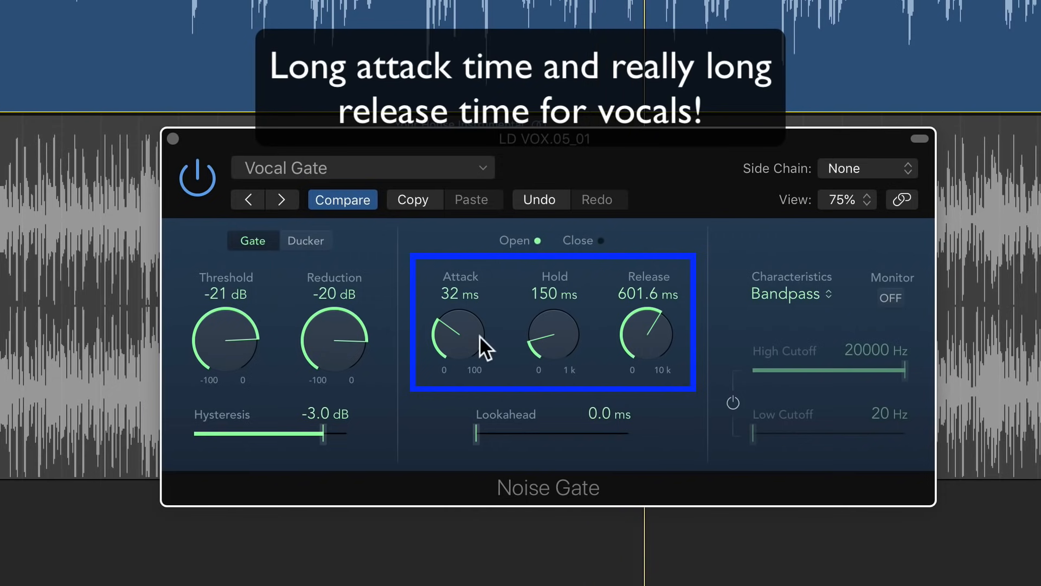
left_click_drag(554, 332, 562, 315)
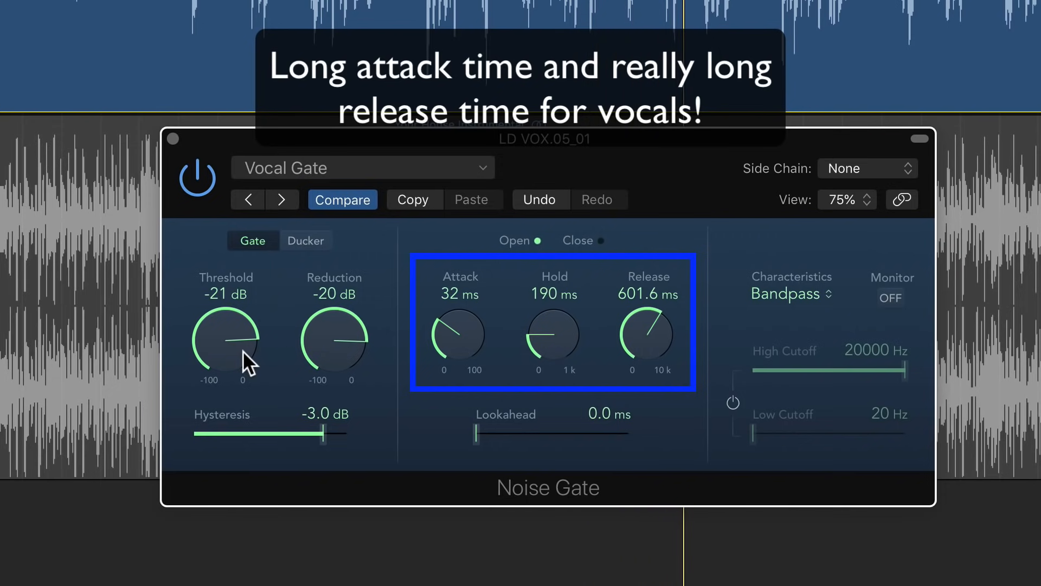
left_click_drag(241, 350, 238, 365)
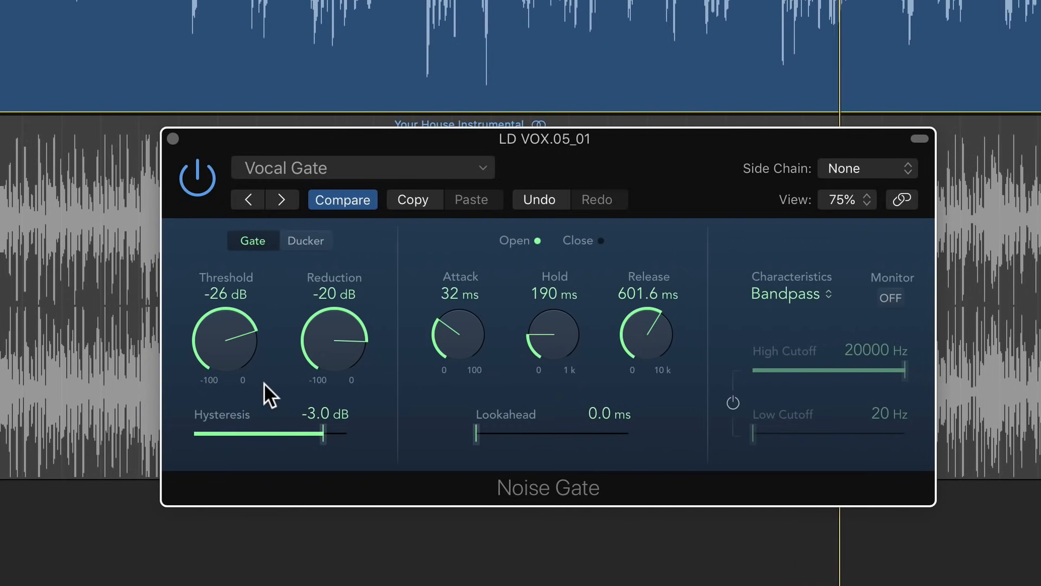
left_click_drag(238, 351, 240, 348)
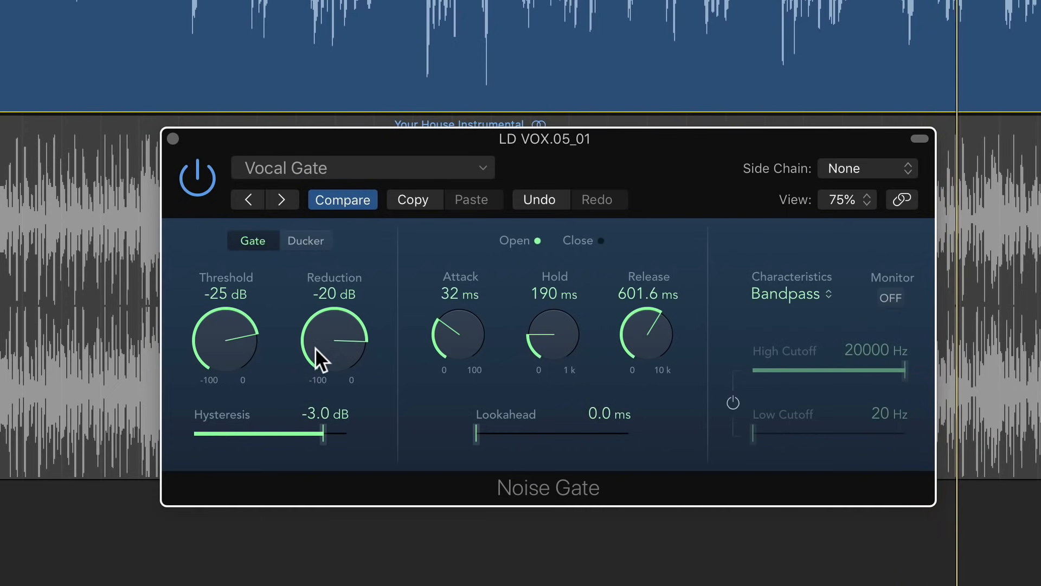
left_click_drag(318, 347, 316, 378)
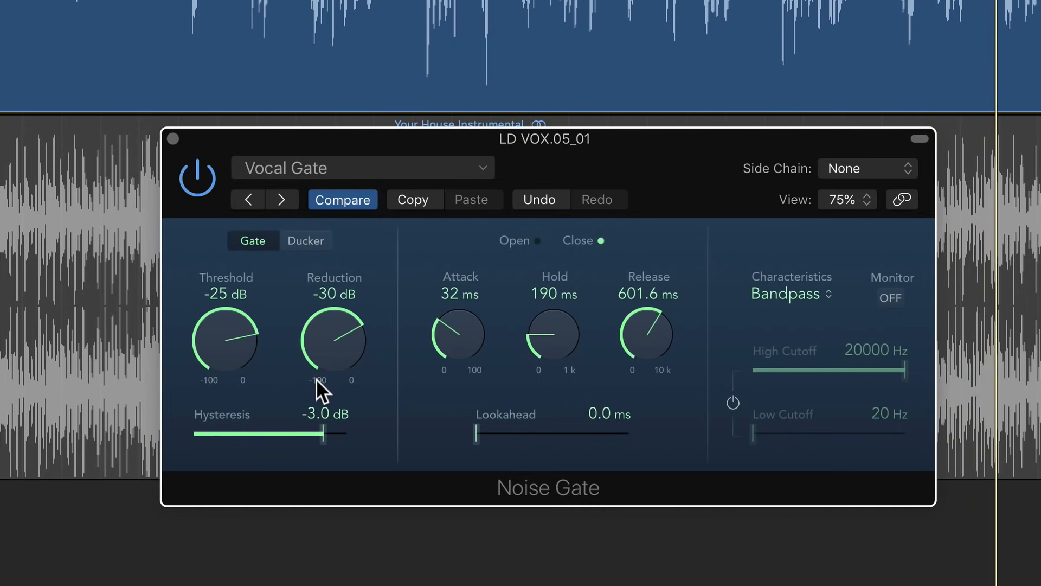
Step: Set the Noise Gate's threshold to -26 dB and its reduction to -43 dB while the vocal plays
left_click_drag(329, 343, 324, 358)
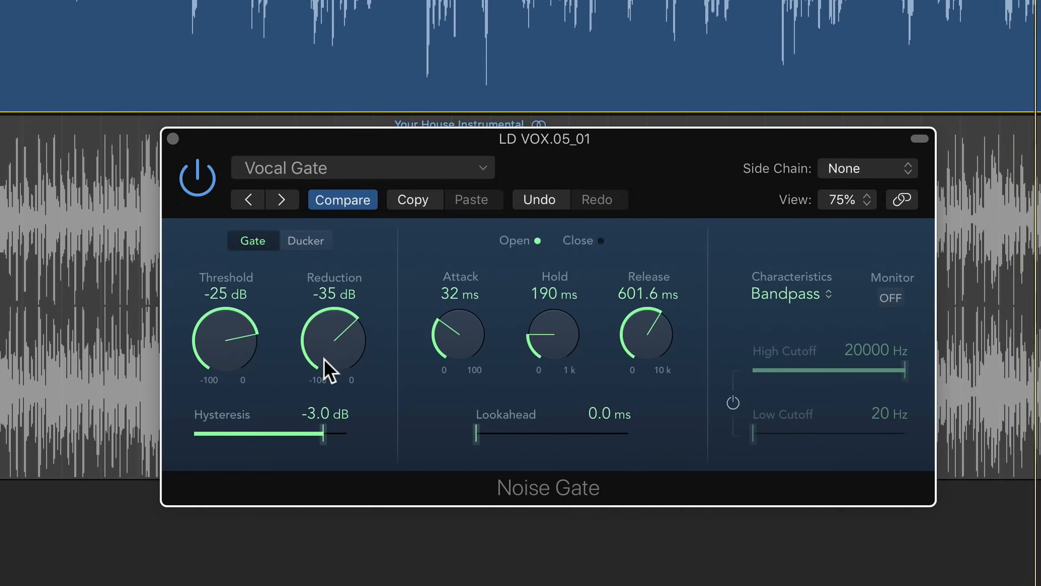
left_click_drag(235, 355, 224, 334)
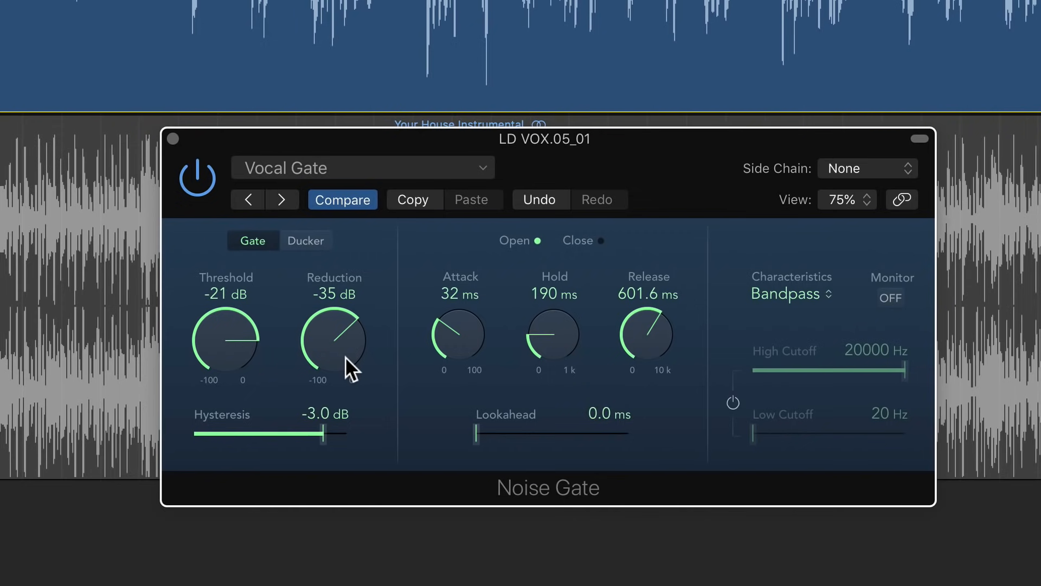
left_click_drag(249, 336, 223, 353)
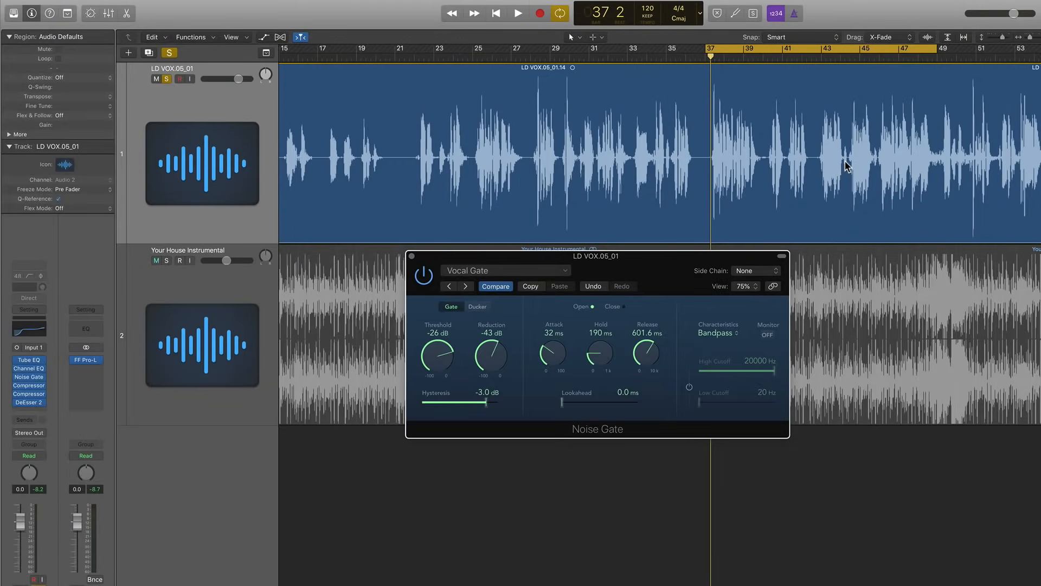
Step: Turn off cycle mode and play the lead vocal from just after bar 40 to check the breath there
key("super+Right")
key("super+Right")
key("super+Right")
key("super+Right")
scroll(845, 163, "right", 5)
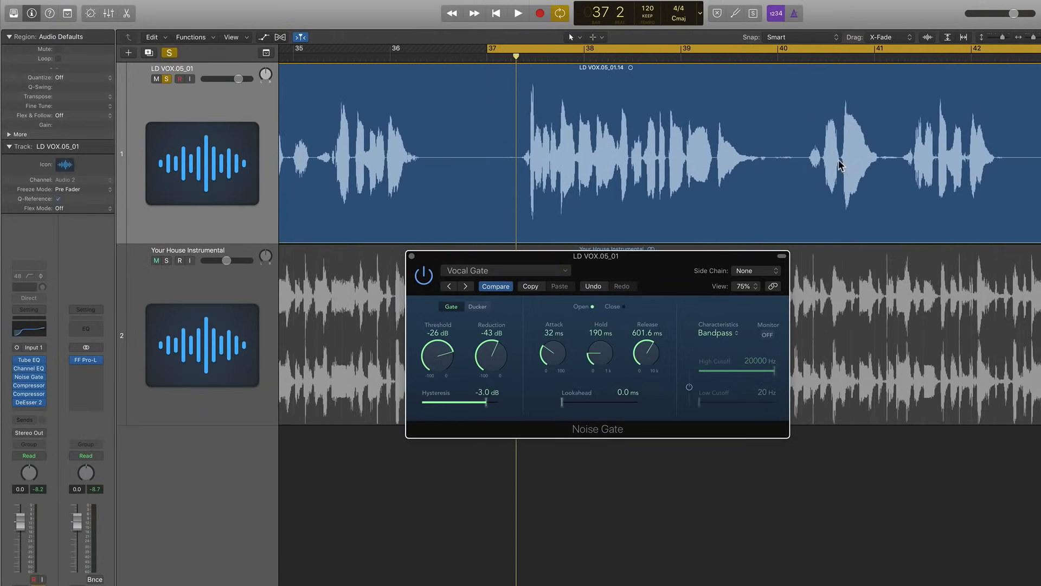
scroll(813, 163, "right", 5)
key("c")
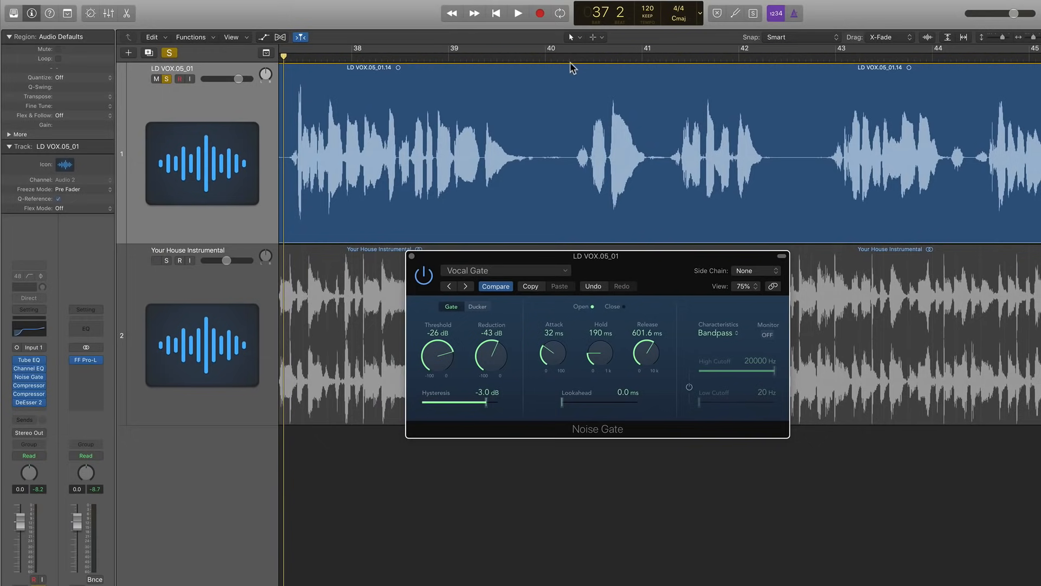
left_click(572, 68)
key("space")
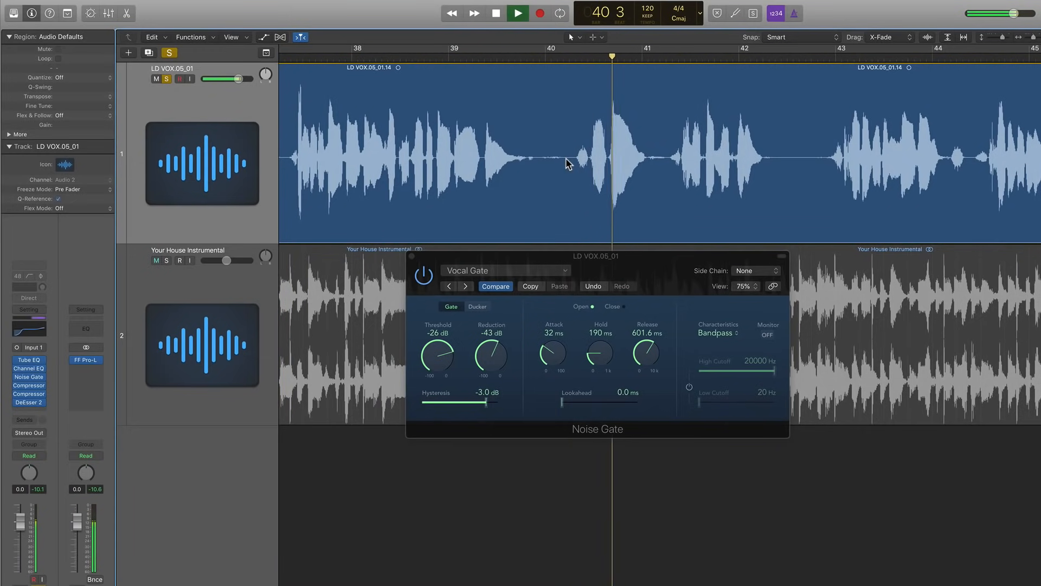
key("space")
Step: Set snap to Off and split the breath just before bar 40 3 on the lead vocal into its own region
left_click_drag(569, 165, 588, 177)
key("super+Right")
key("super+Right")
key("super+Right")
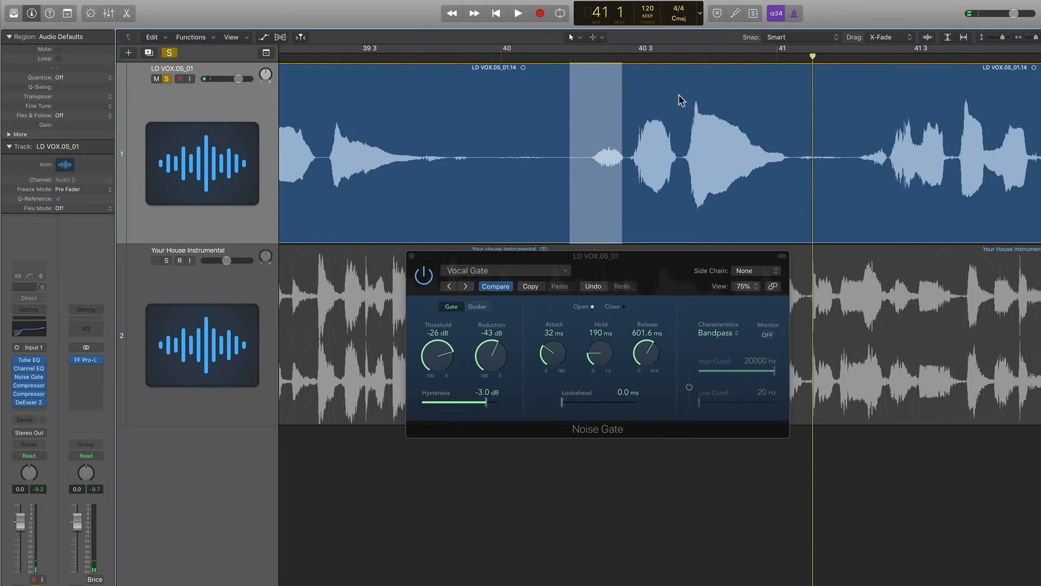
left_click(770, 37)
left_click_drag(575, 167, 630, 174)
left_click(610, 177)
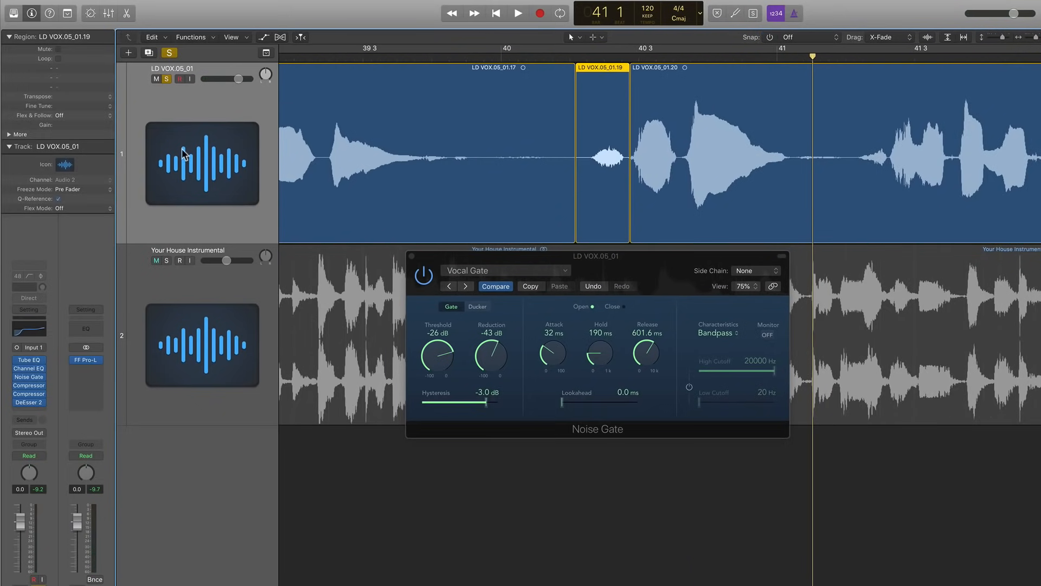
Step: Lower the isolated breath region's gain to -4.4 dB and play the vocal from bar 39 4
left_click_drag(69, 125, 64, 215)
left_click(466, 56)
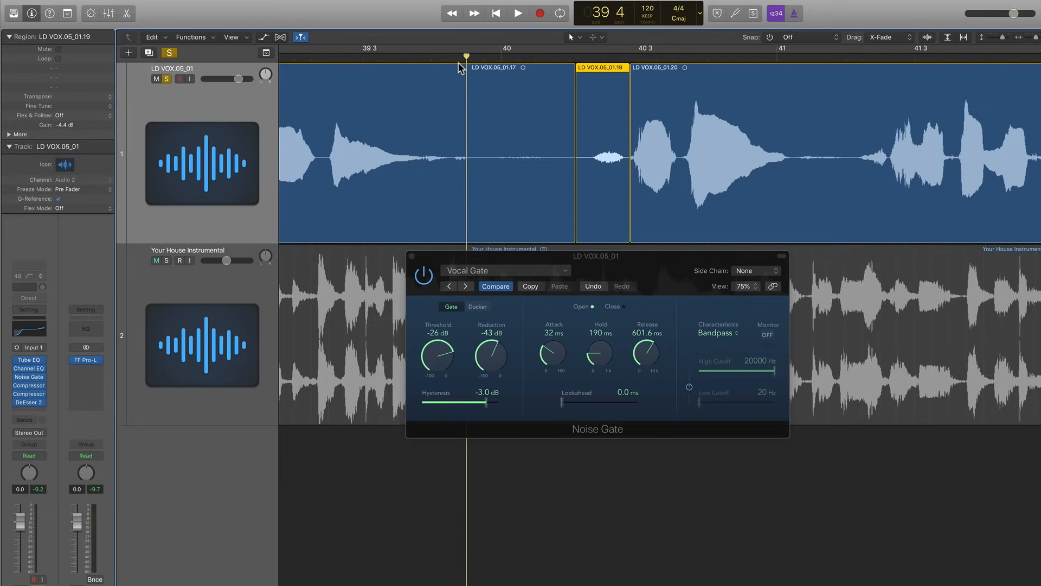
key("space")
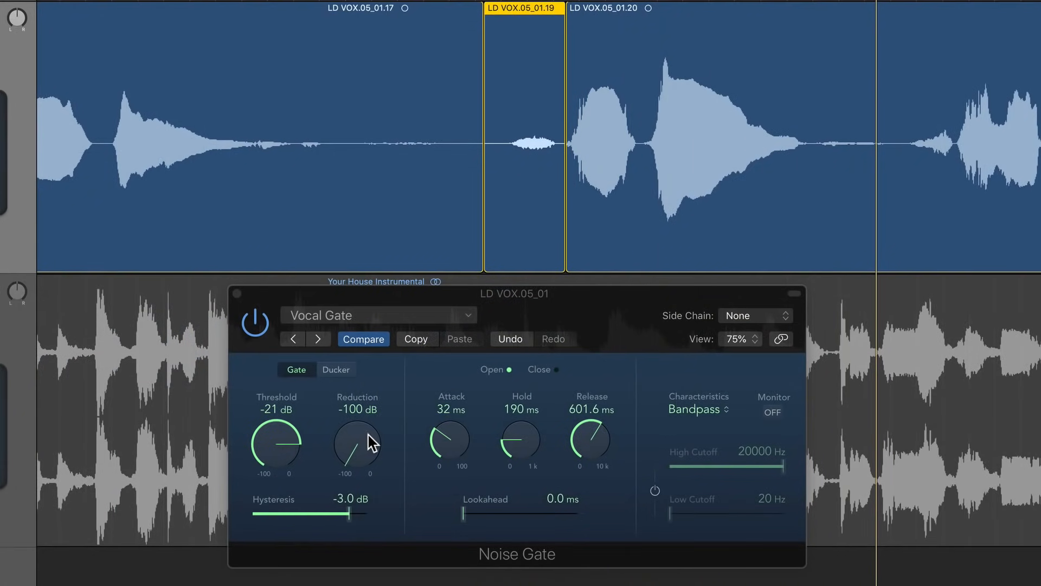
Step: Set the Noise Gate's reduction to -31 dB
left_click_drag(368, 446, 382, 363)
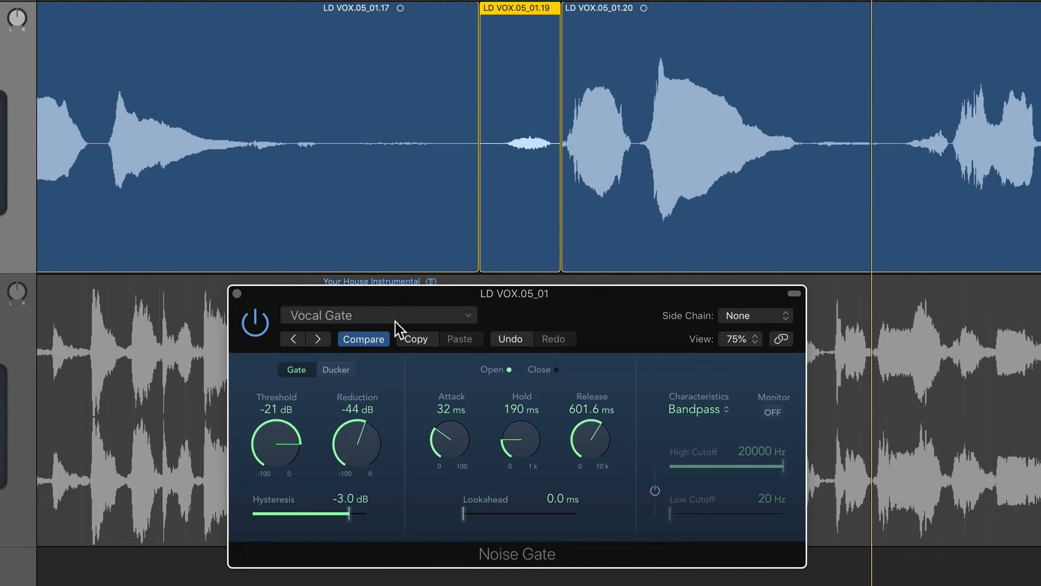
left_click_drag(394, 325, 421, 309)
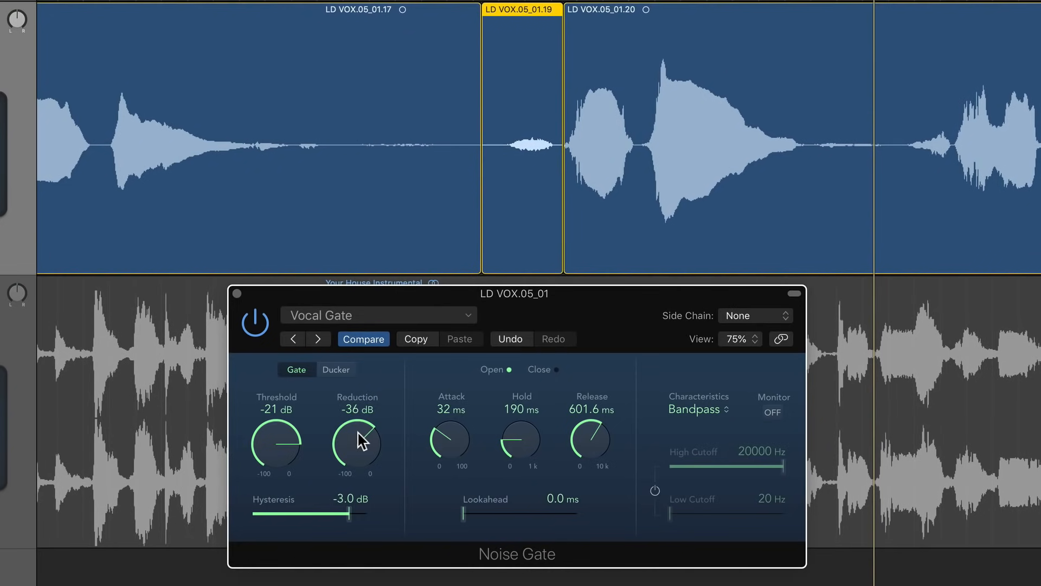
left_click_drag(361, 440, 365, 428)
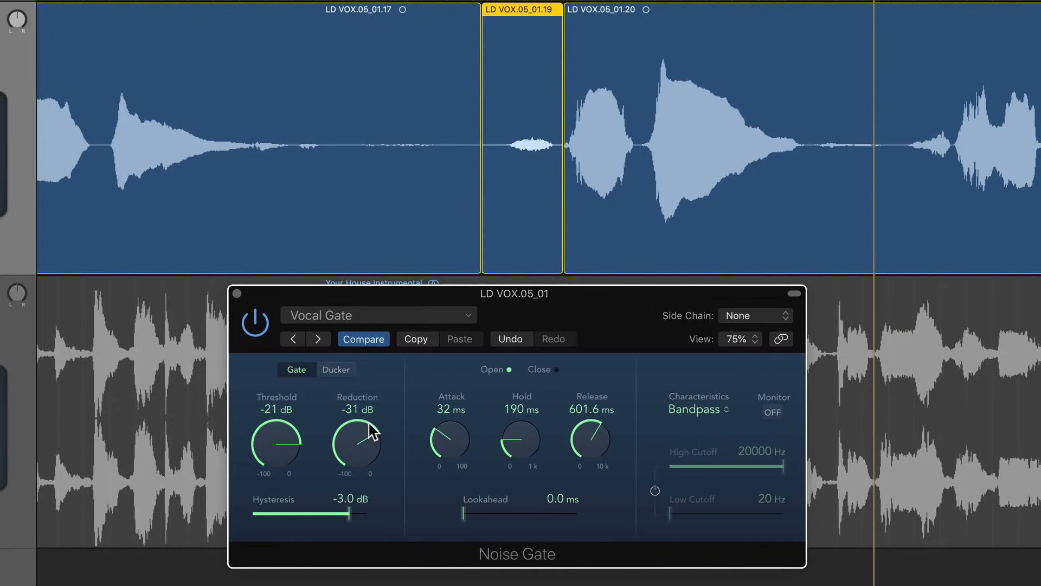
Step: Play through bar 41 and split the breath just before that bar's vocal phrase into its own region
left_click(382, 1)
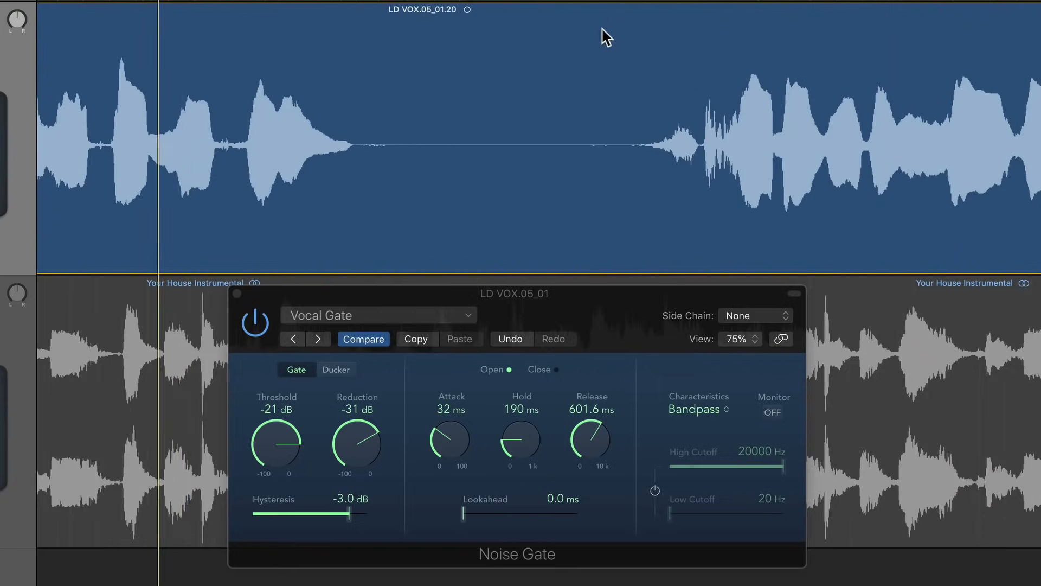
key("space")
scroll(600, 106, "left", 9)
left_click_drag(410, 155, 467, 171)
left_click(425, 174)
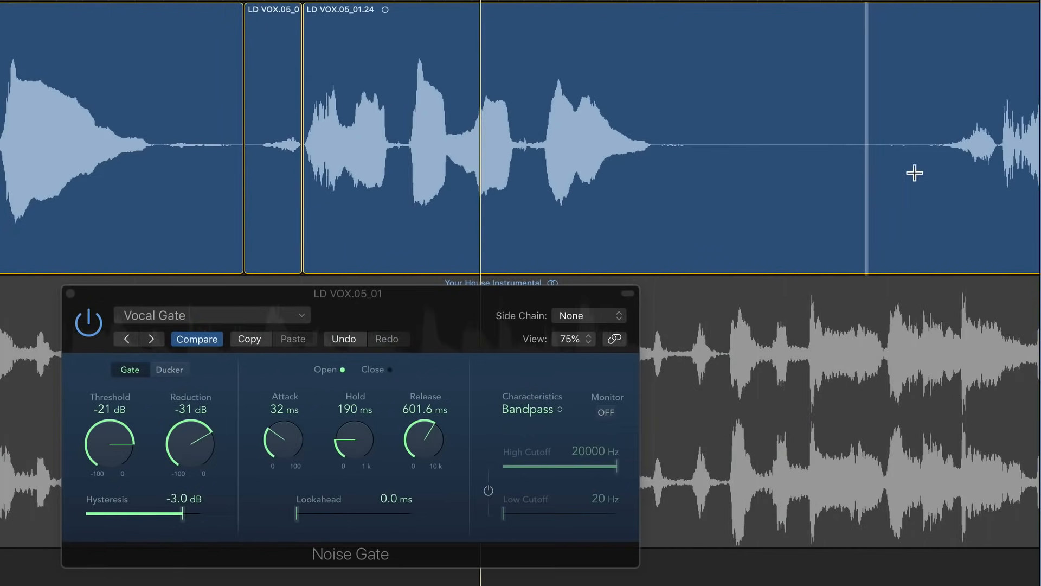
Step: Split the breath just before bar 43 into its own region and lower that region's gain
left_click_drag(868, 172, 1002, 169)
left_click(953, 177)
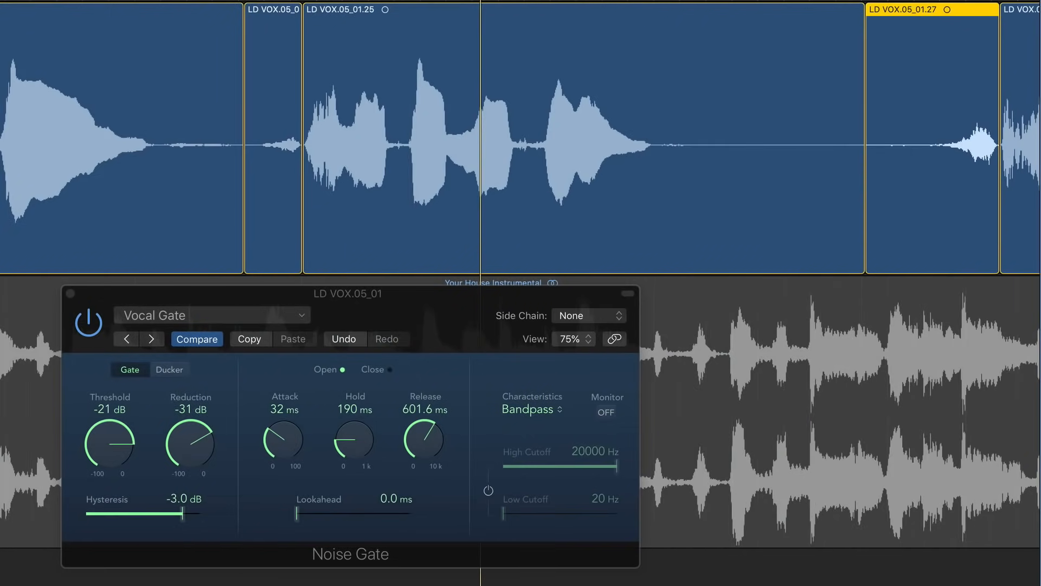
key("ctrl+shift+minus")
key("ctrl+shift+minus")
key("ctrl+shift+minus")
key("ctrl+shift+minus")
key("ctrl+shift+minus")
key("ctrl+shift+minus")
key("ctrl+shift+minus")
key("ctrl+shift+minus")
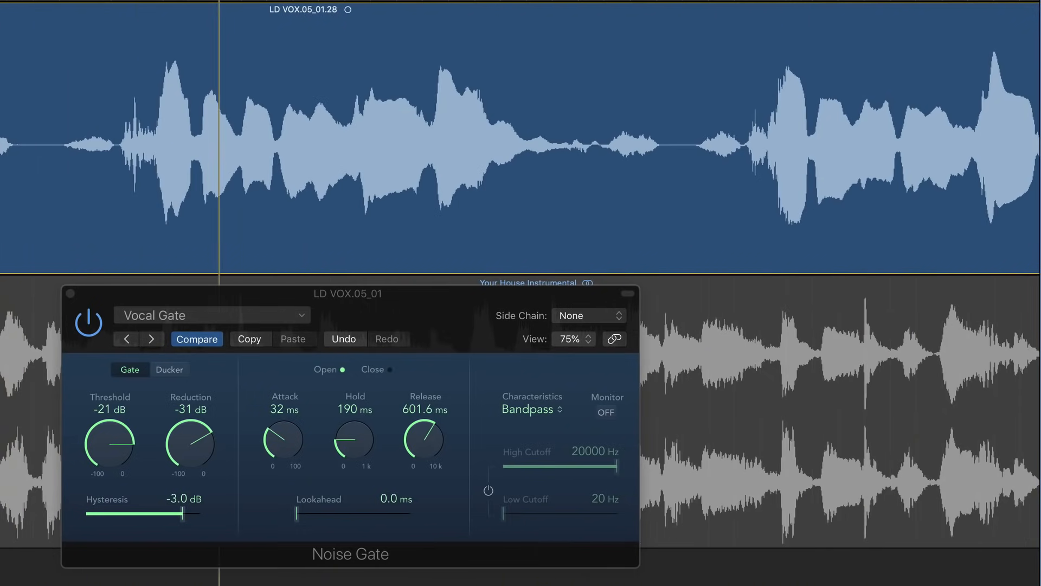
Step: Split the breath around bar 44 3 into its own region and lower its gain to -7.0 dB
key("space")
left_click_drag(41, 162, 117, 170)
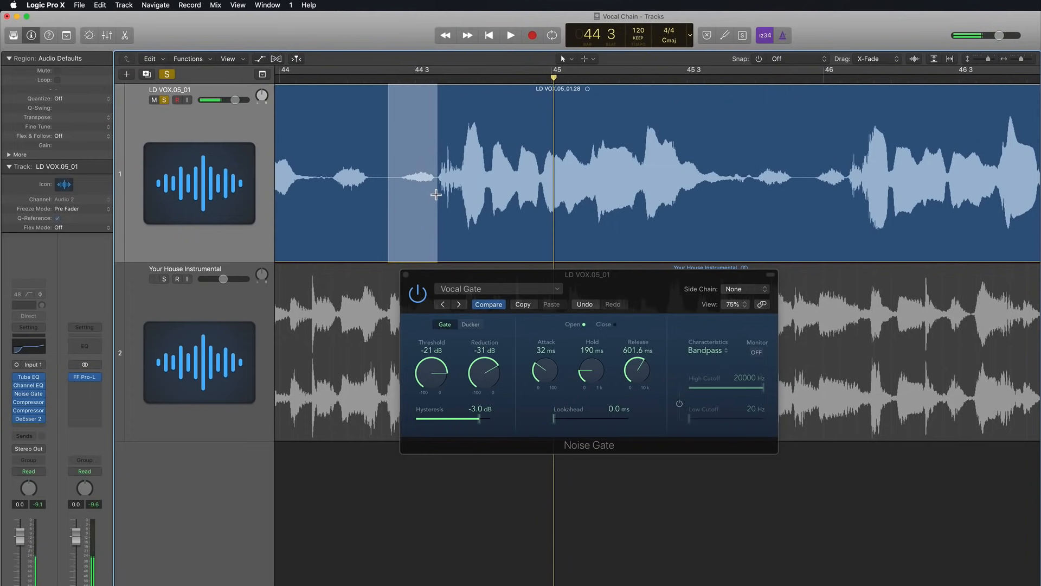
left_click(413, 193)
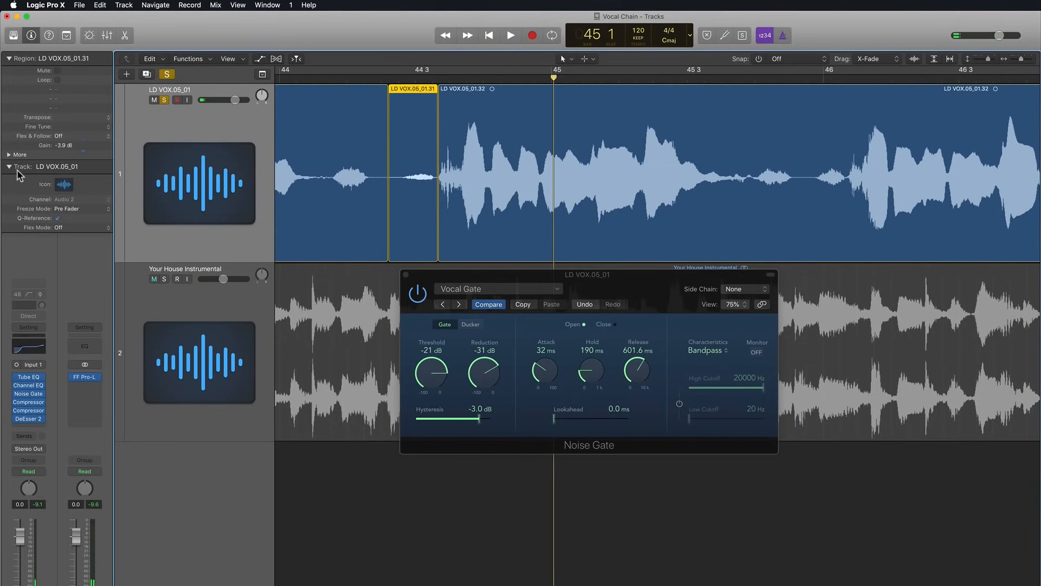
left_click_drag(17, 169, 1, 220)
Step: Turn cycle mode back on for the section starting at bar 37
key("c")
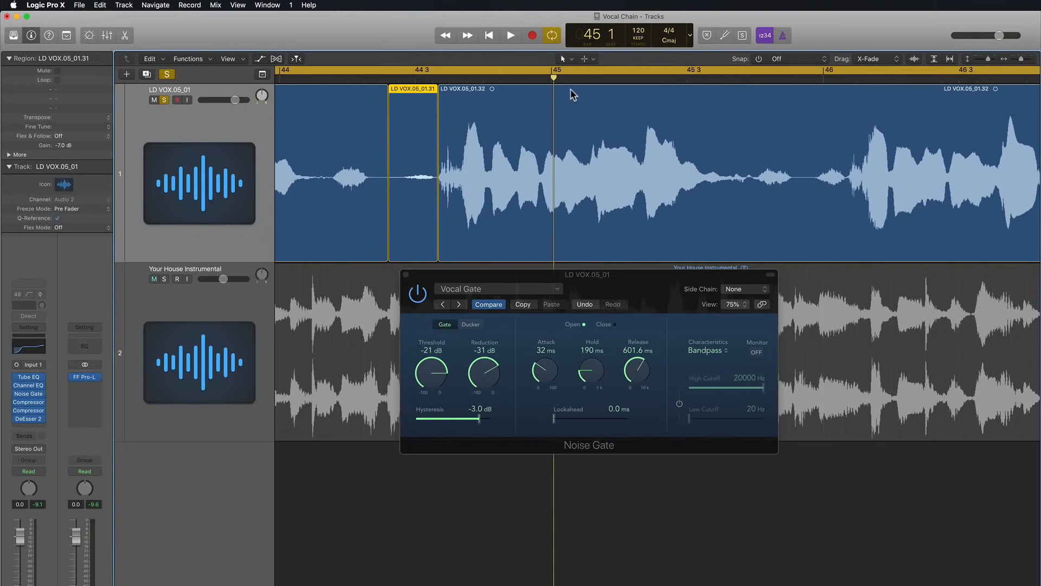
key("super+Left")
key("super+Left")
key("super+Left")
key("super+Left")
key("super+Left")
key("super+Left")
key("super+Left")
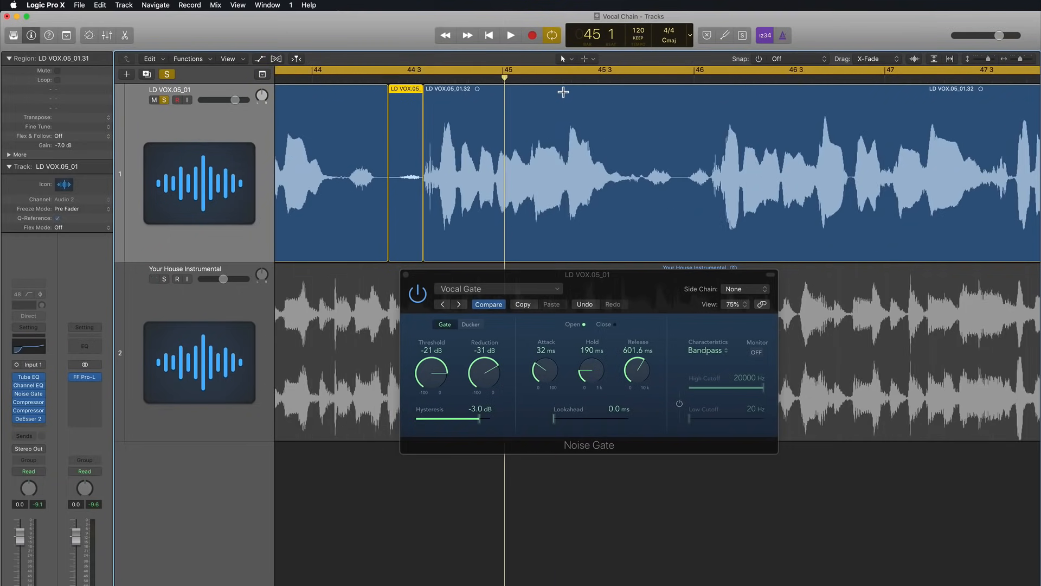
scroll(457, 149, "left", 5)
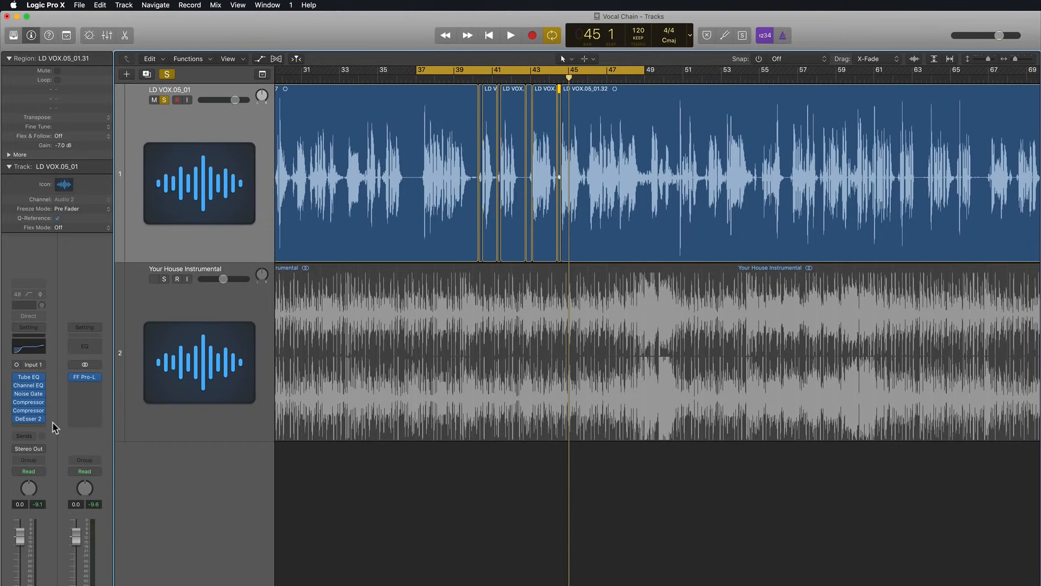
Step: Add a send to Bus 1 on the lead vocal and bring up the Tape Delay on Aux 1
left_click(24, 436)
mouse_move(38, 452)
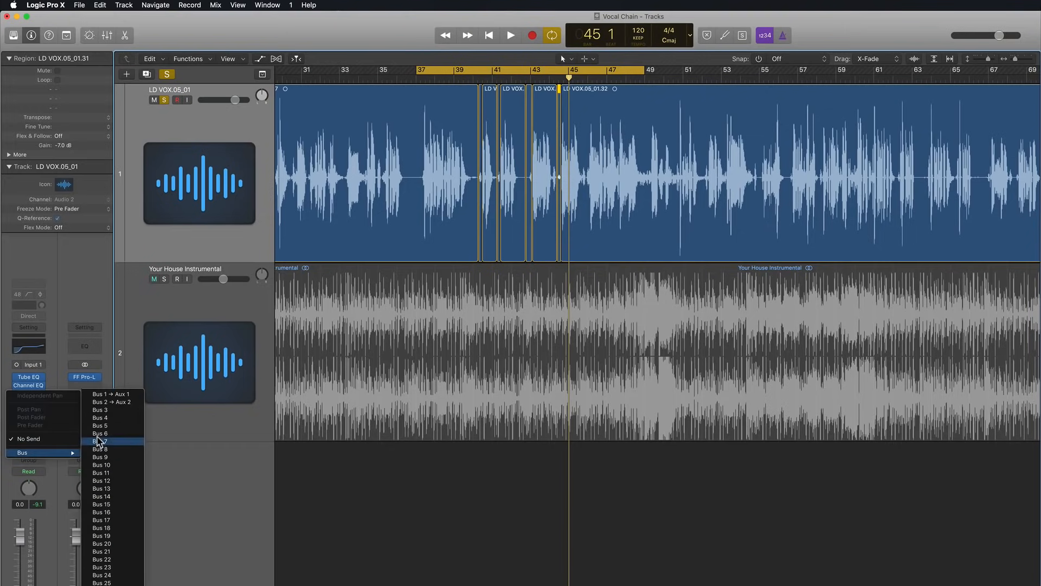
left_click(109, 394)
left_click_drag(472, 237, 406, 189)
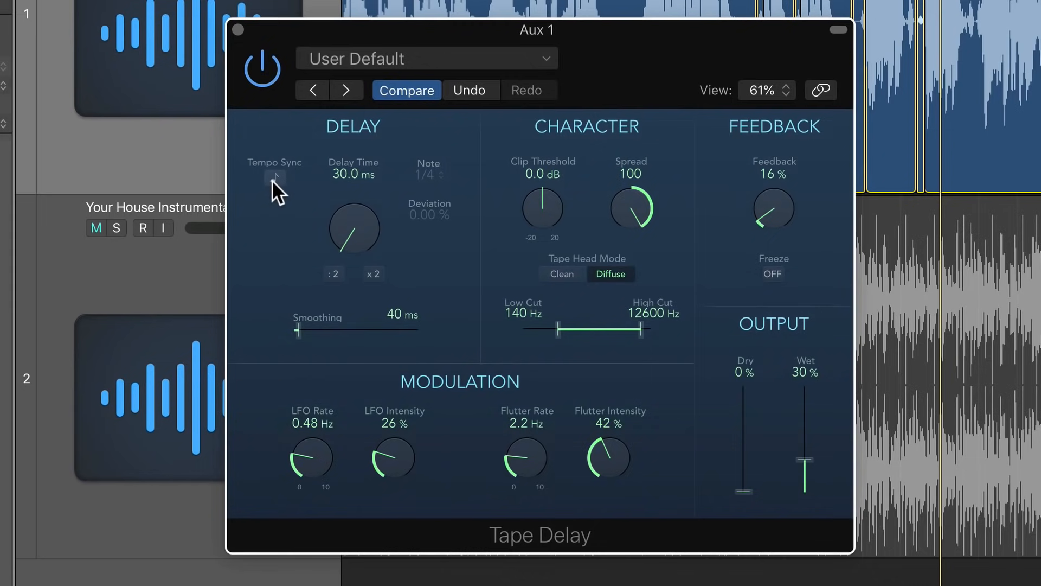
Step: Try a tempo-synced 1/2 note delay with -10% deviation and return the Tape Delay to an unsynced 30 ms
left_click(272, 178)
left_click_drag(342, 230, 383, 32)
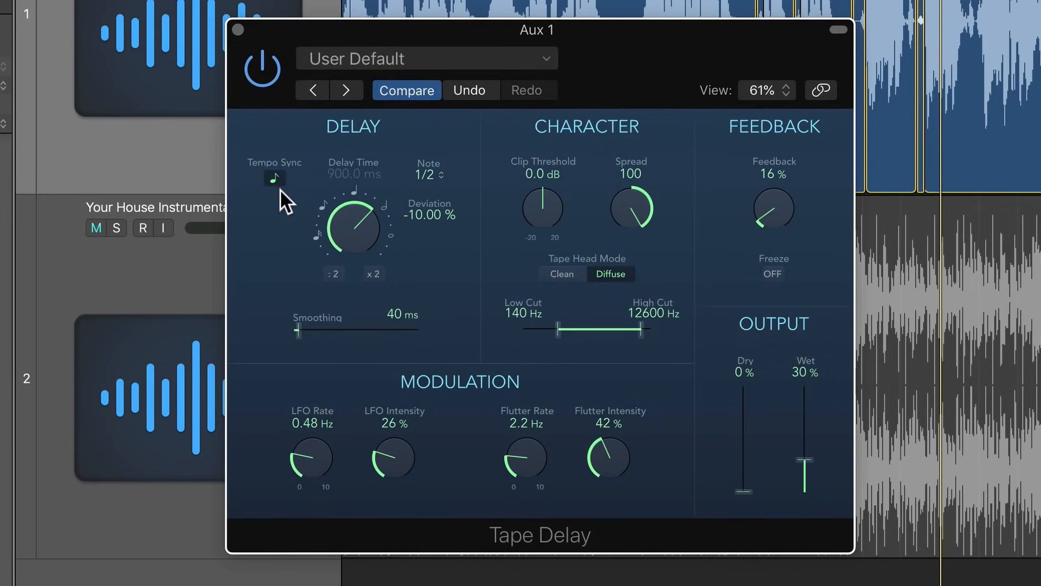
left_click(280, 182)
left_click_drag(348, 241, 347, 271)
left_click_drag(344, 175, 344, 187)
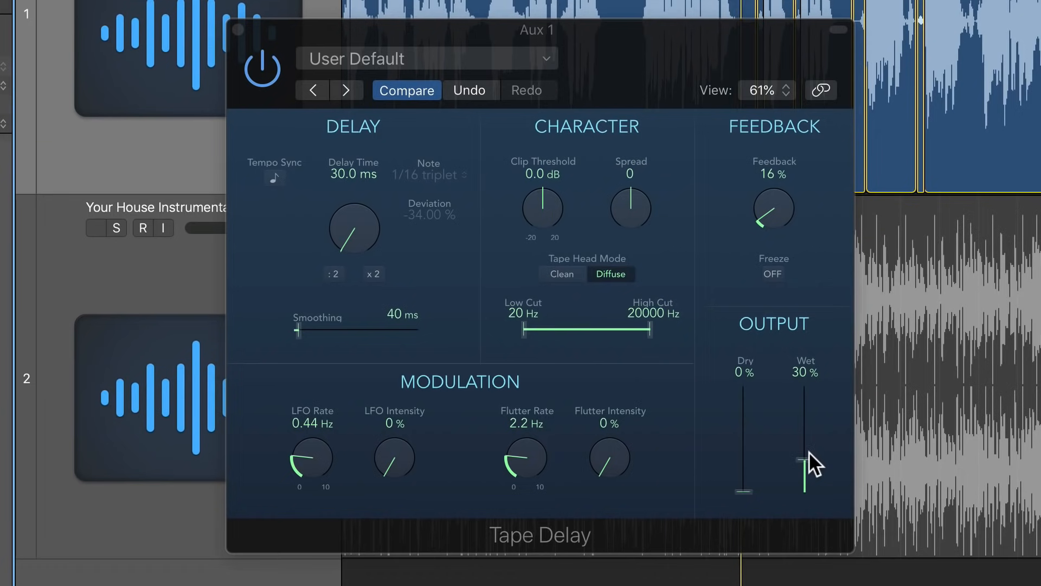
Step: Set the Tape Delay's dry output to 0%, low cut to 230 Hz, high cut to 11900 Hz and spread to 100
left_click_drag(738, 481, 742, 513)
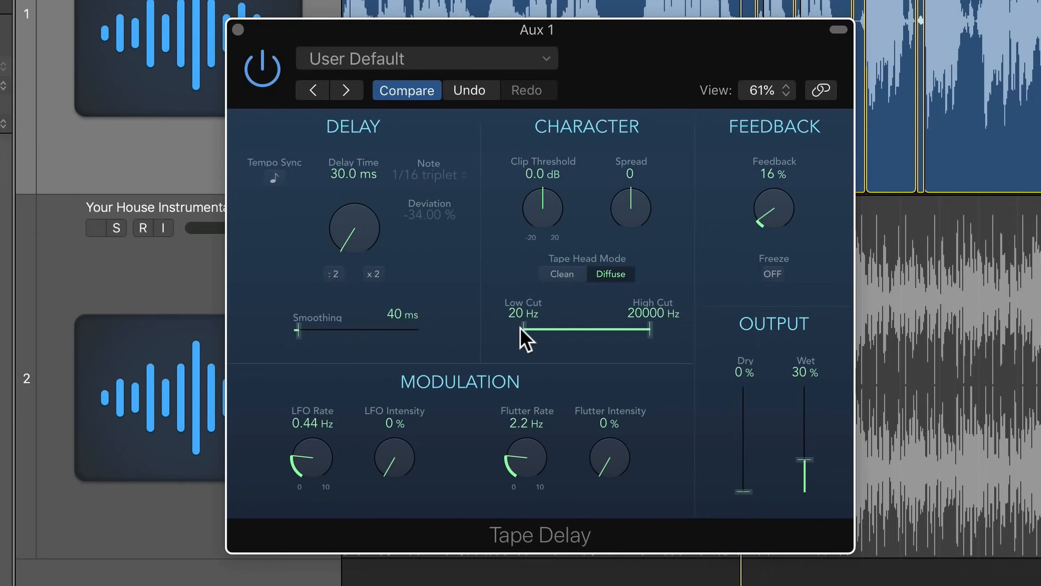
left_click_drag(522, 329, 590, 337)
key("ctrl+m")
left_click_drag(629, 190, 609, 70)
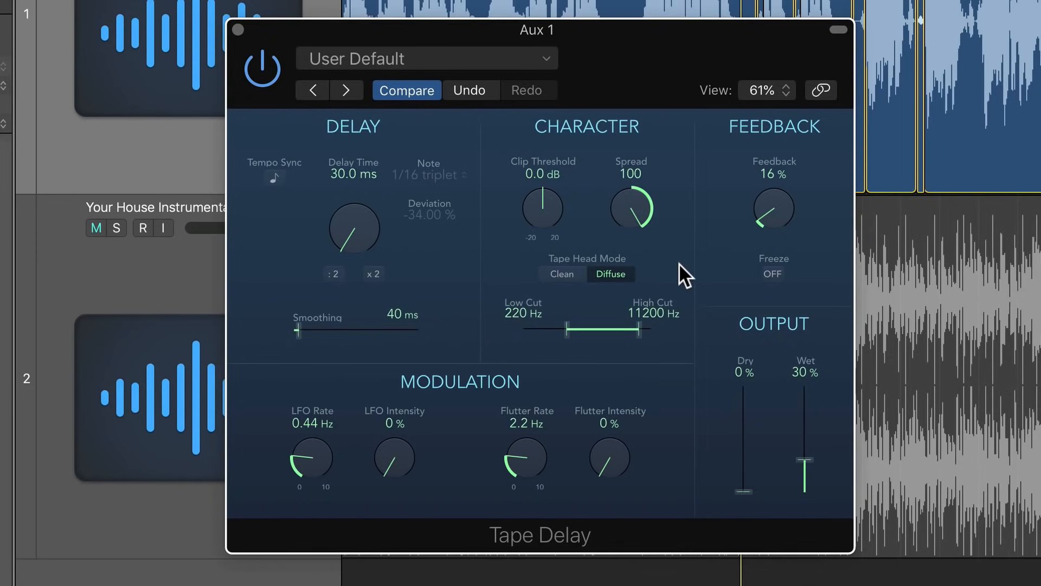
left_click_drag(596, 328, 594, 329)
Step: Set the Tape Delay's LFO intensity to 28%, flutter intensity to 33% and wet output to 31%
left_click_drag(389, 455, 414, 379)
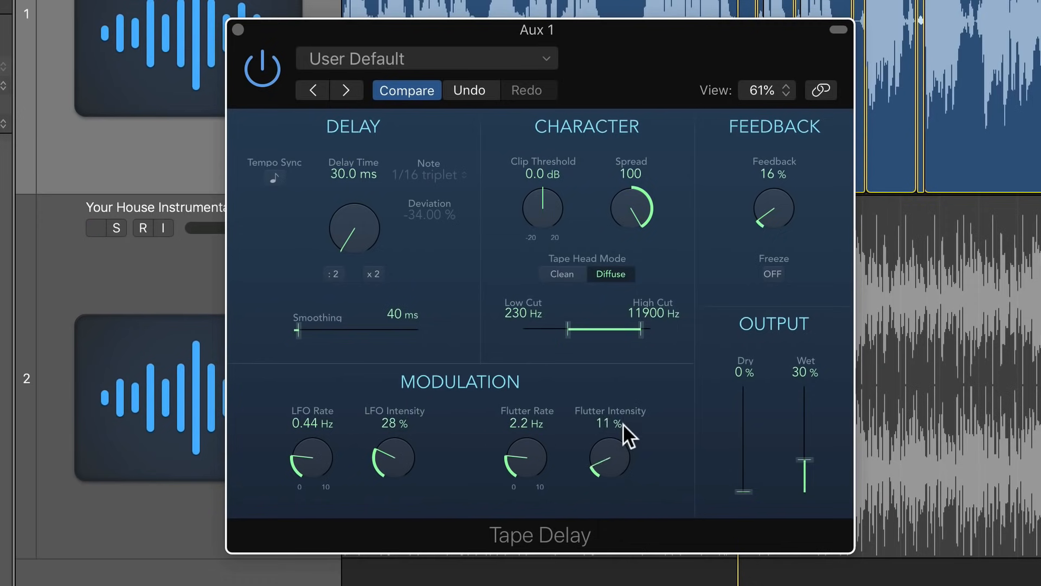
left_click_drag(623, 424, 631, 382)
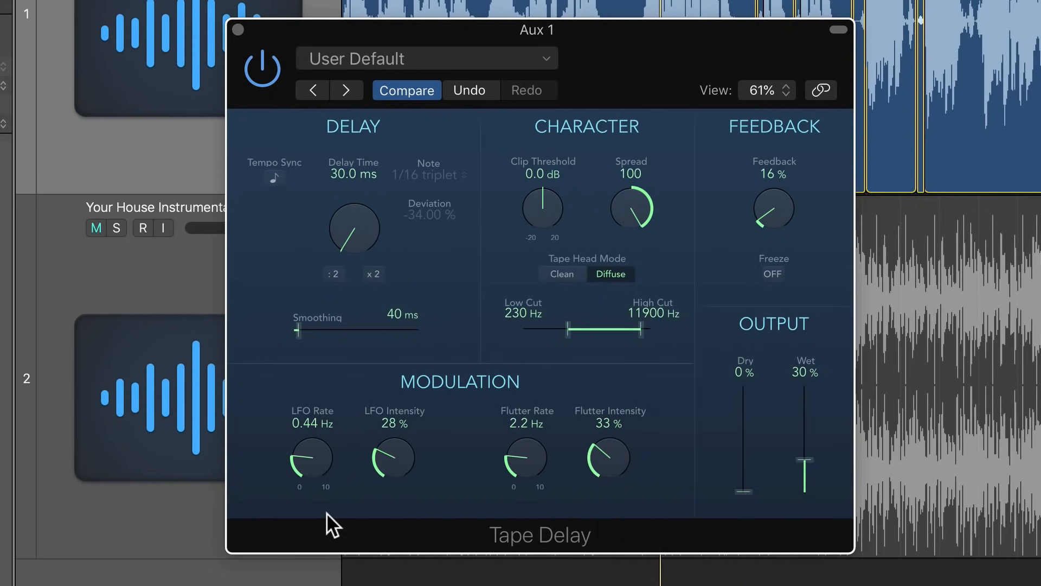
left_click_drag(804, 460, 829, 440)
Step: Set the lead vocal's Bus 1 send level to -7.4 dB while listening to the delay
left_click_drag(68, 451, 68, 457)
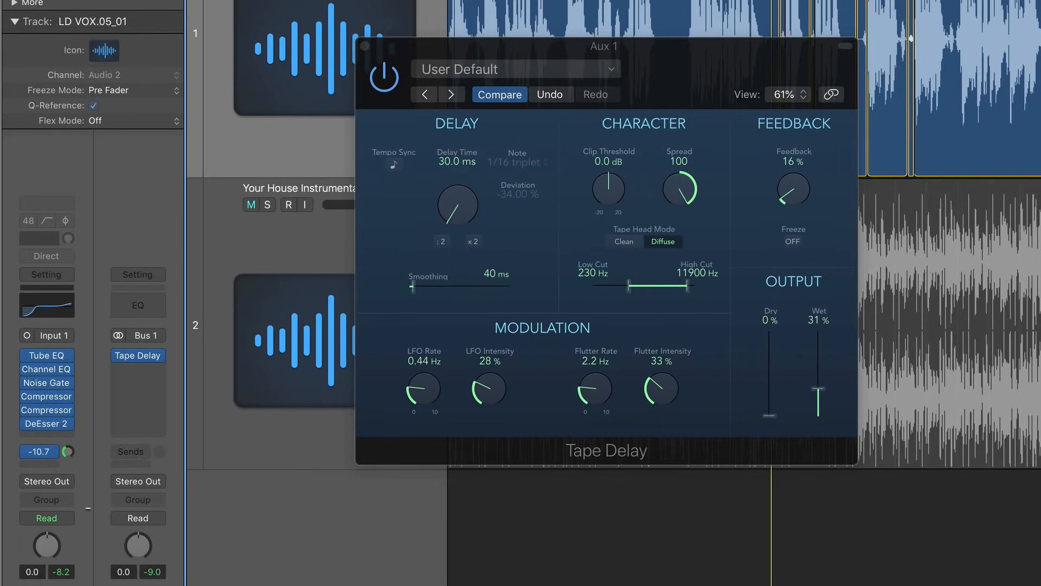
left_click_drag(91, 518, 90, 496)
left_click_drag(69, 450, 69, 440)
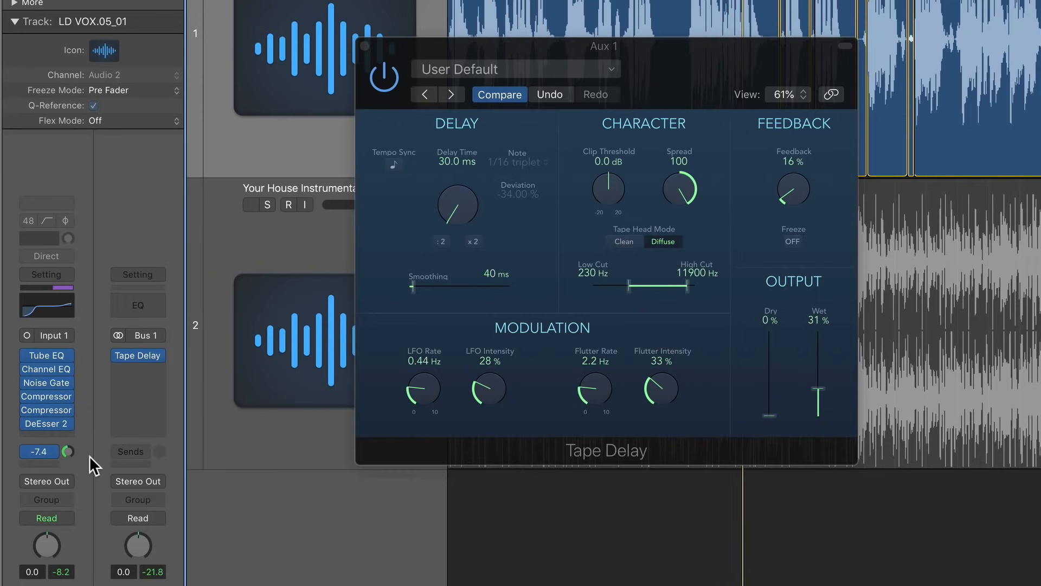
key("space")
Step: Add a Bus 2 send at its default level on the lead vocal, and enable and open Space Designer on Aux 2
left_click(50, 464)
mouse_move(63, 484)
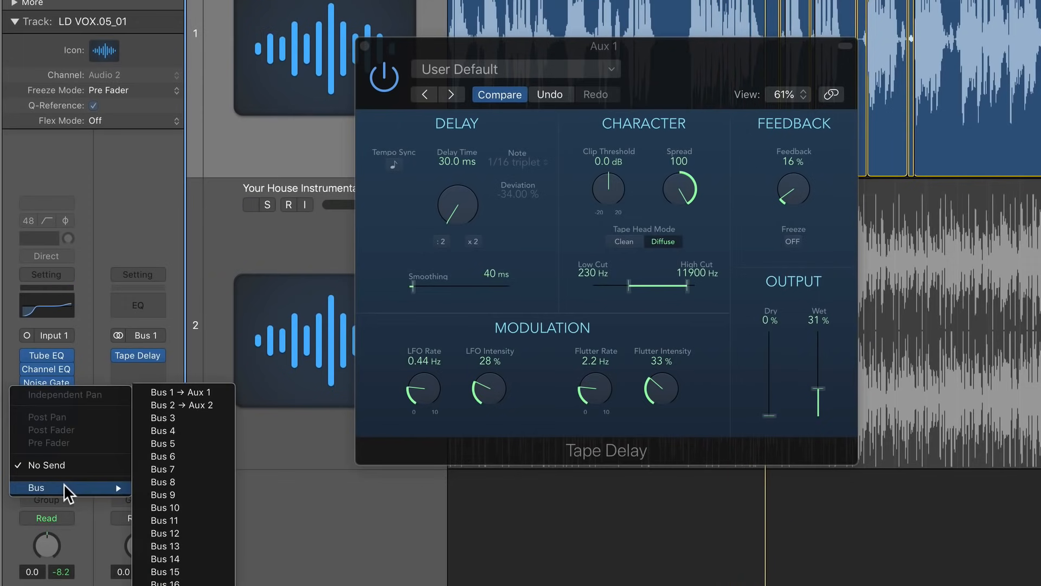
left_click(200, 405)
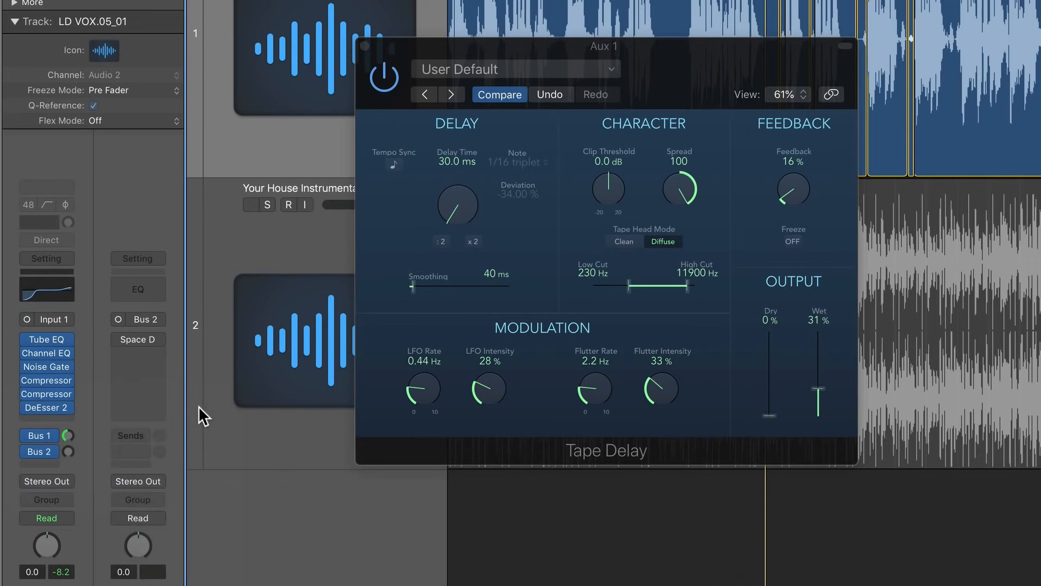
left_click(69, 449, "alt")
left_click(121, 339)
left_click(136, 339)
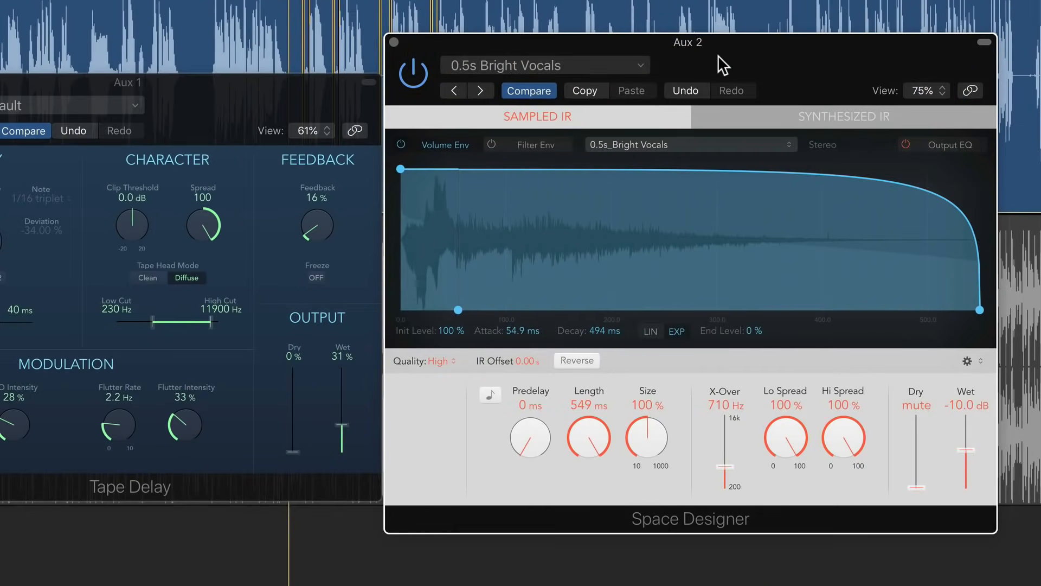
Step: Look up the 0.5s Bright Vocals preset among Space Designer's small-space plate reverbs
left_click(641, 65)
mouse_move(591, 456)
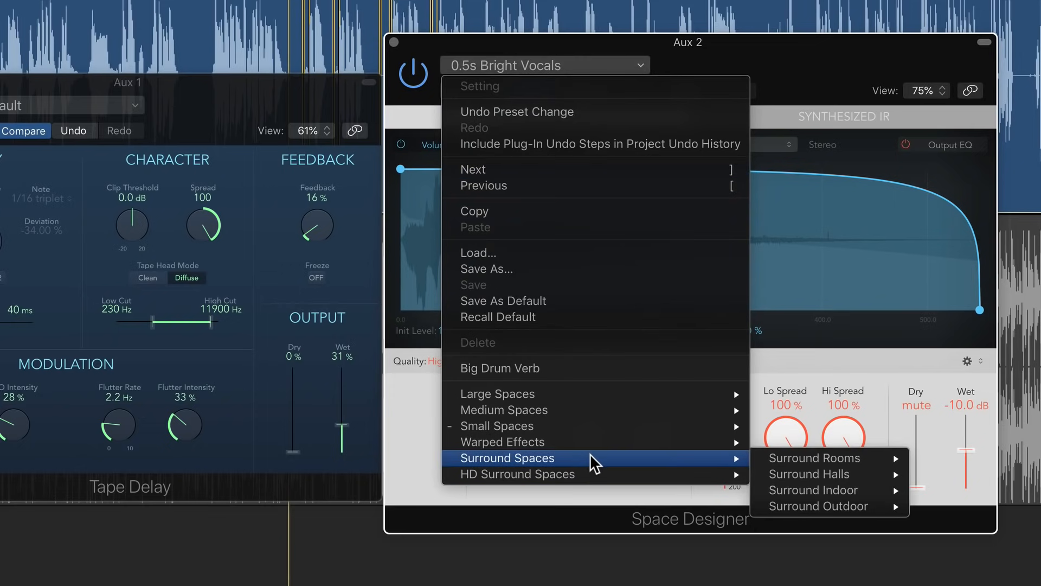
mouse_move(568, 428)
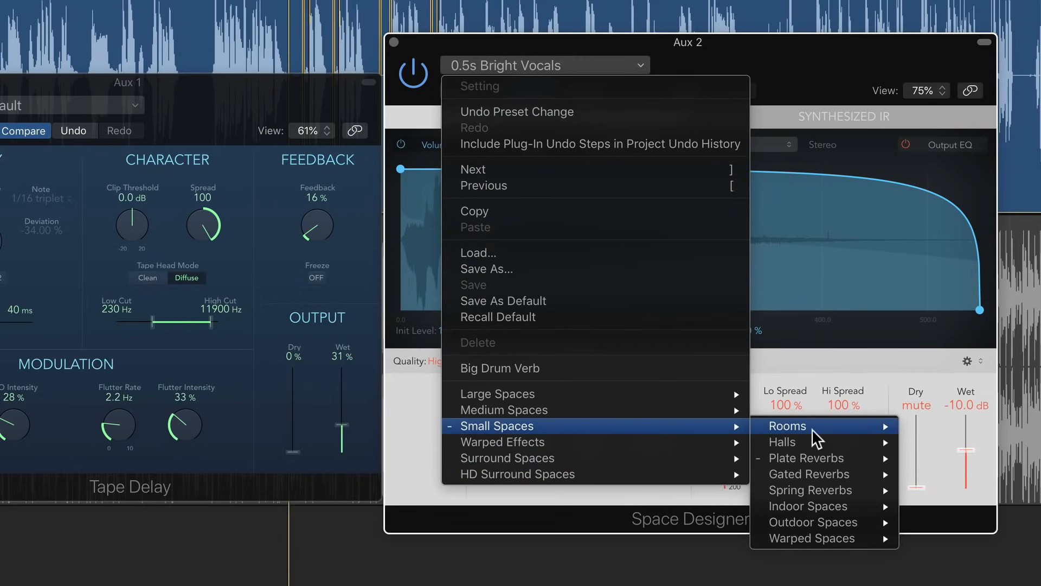
mouse_move(839, 454)
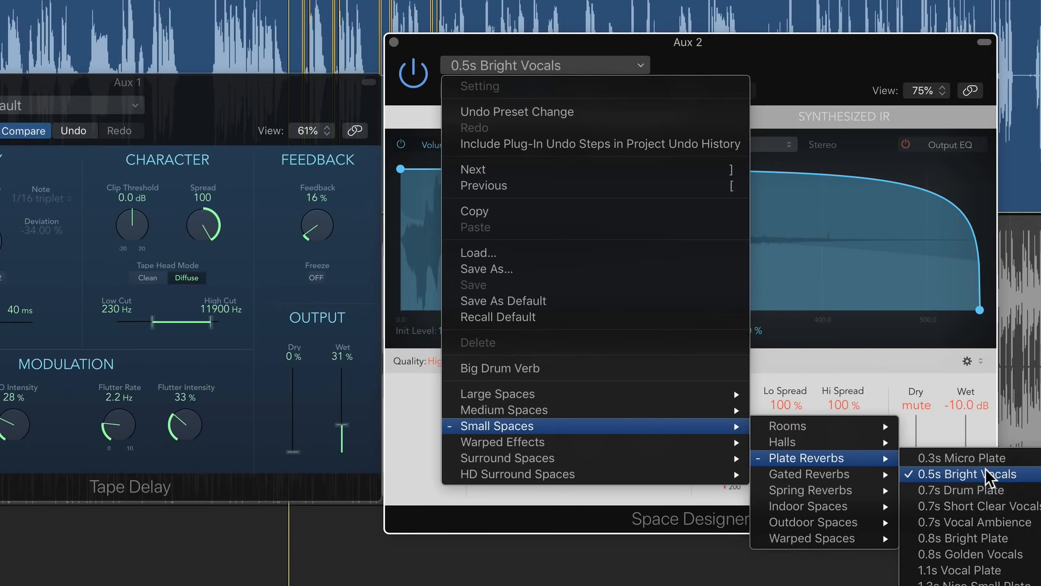
left_click(404, 428)
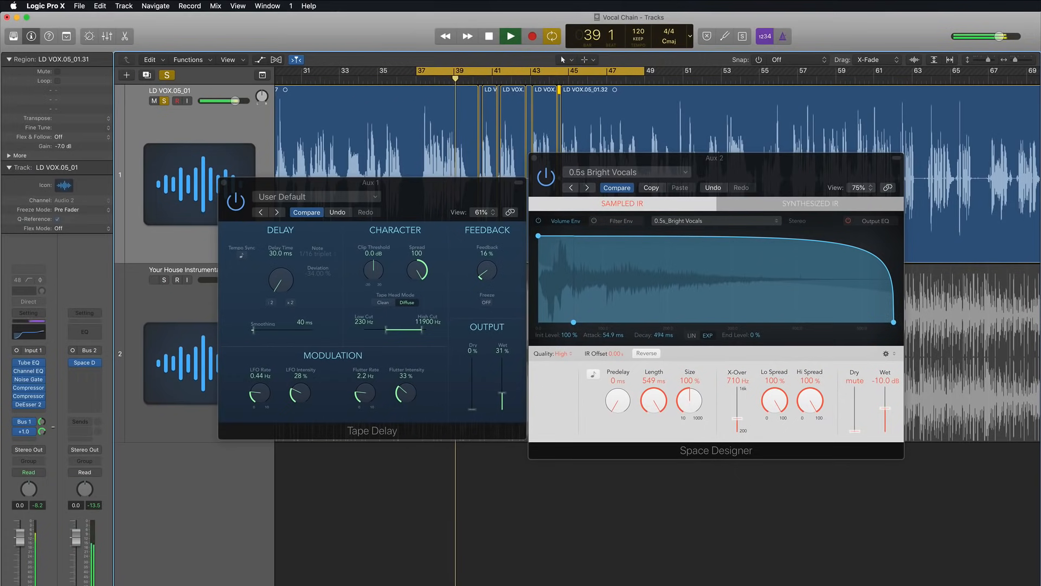
Step: Listen to the soloed lead vocal with its sends, closing the Tape Delay and Space Designer windows, and stop playback
key("space")
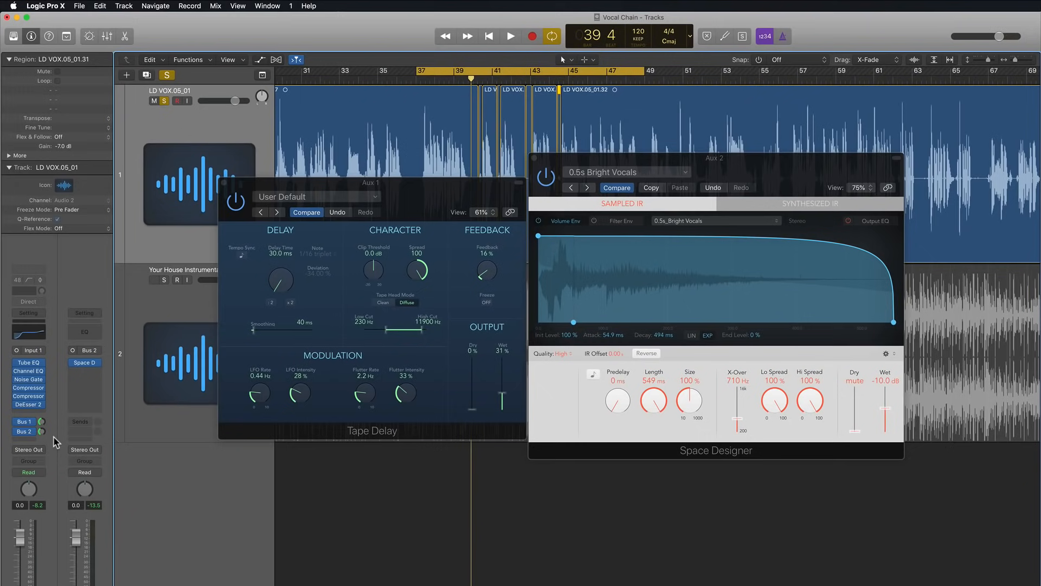
key("space")
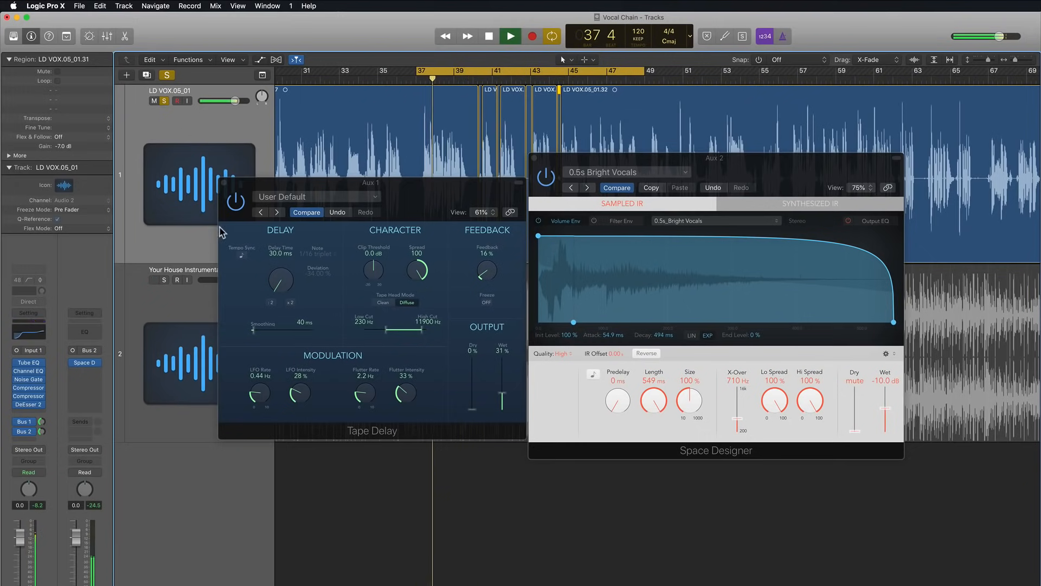
left_click(225, 184)
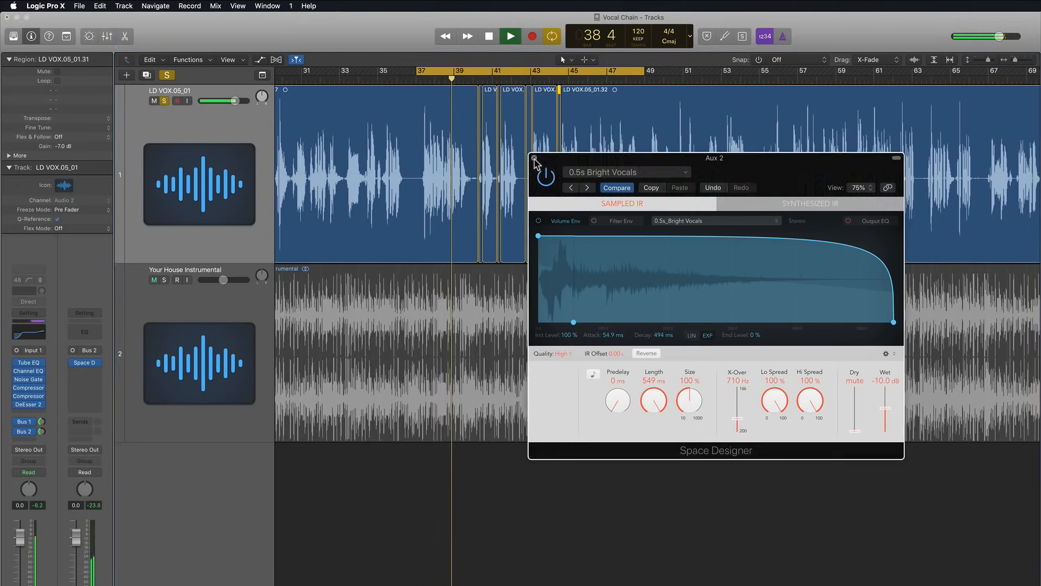
key("super+w")
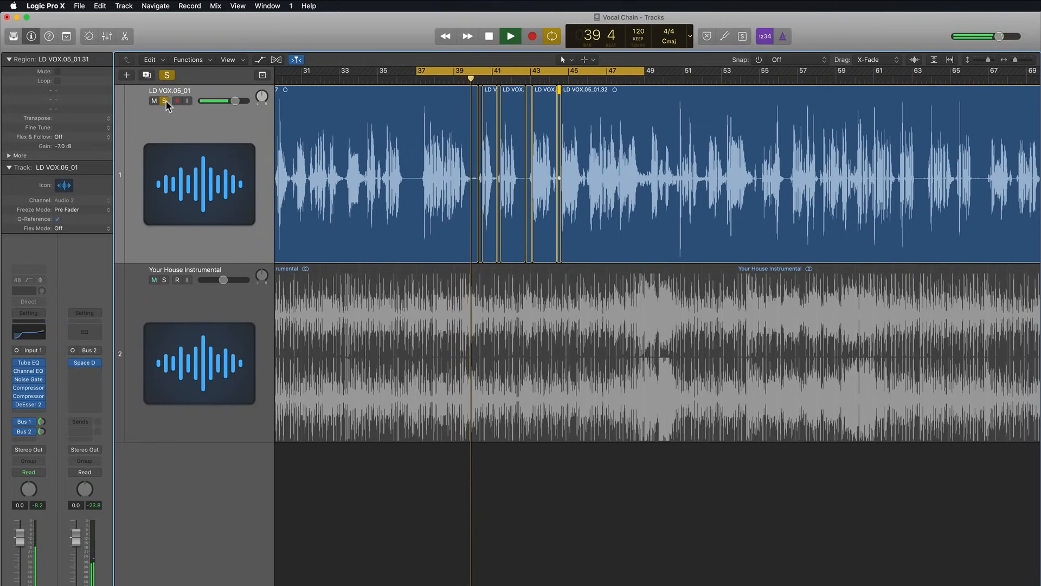
key("space")
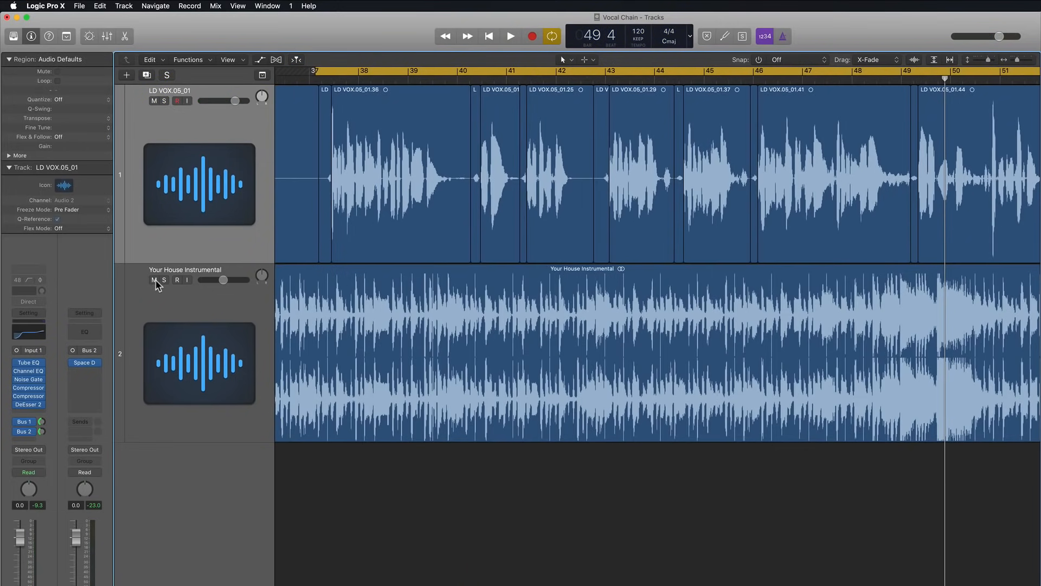
Step: Mute the Your House Instrumental track and fine-tune the lead vocal's Bus 2 send level during playback, then stop playback
left_click(154, 280)
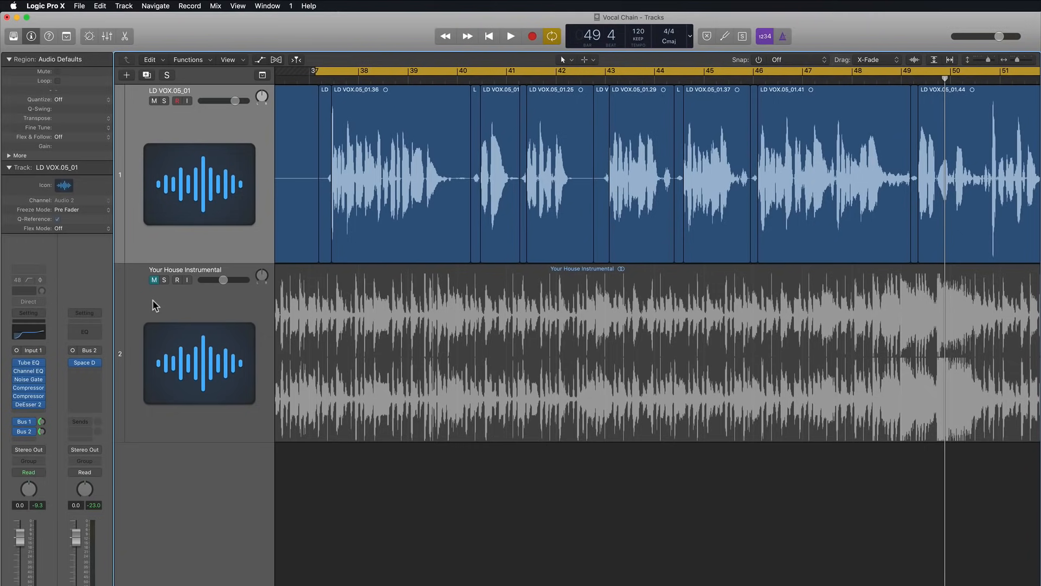
key("space")
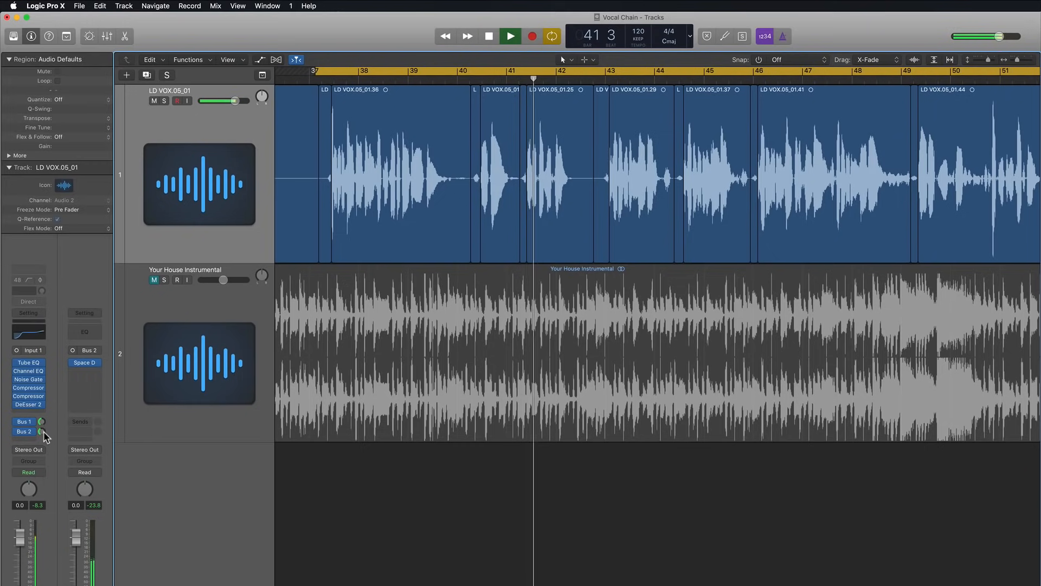
left_click_drag(42, 432, 42, 435)
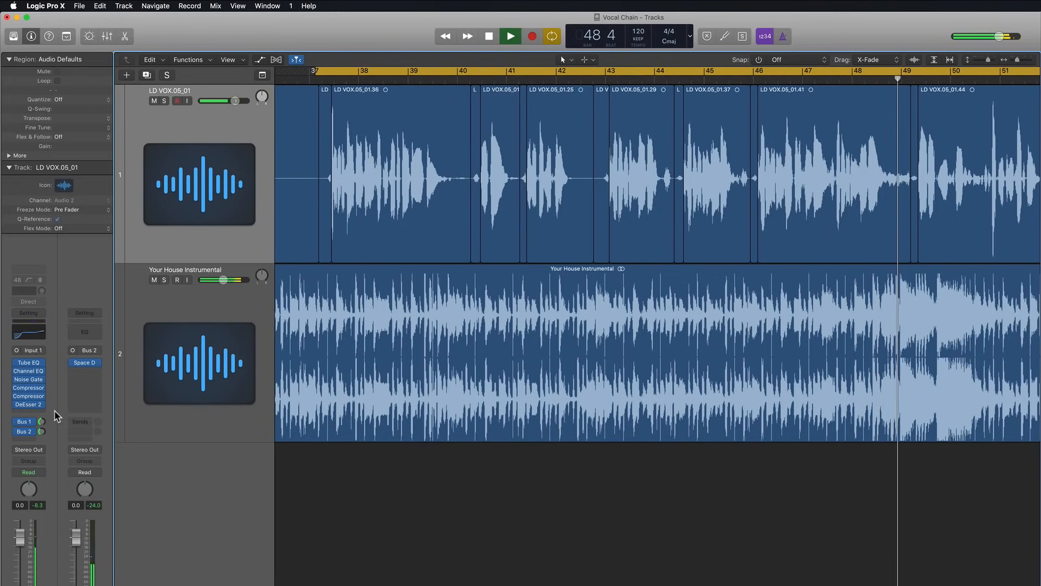
key("space")
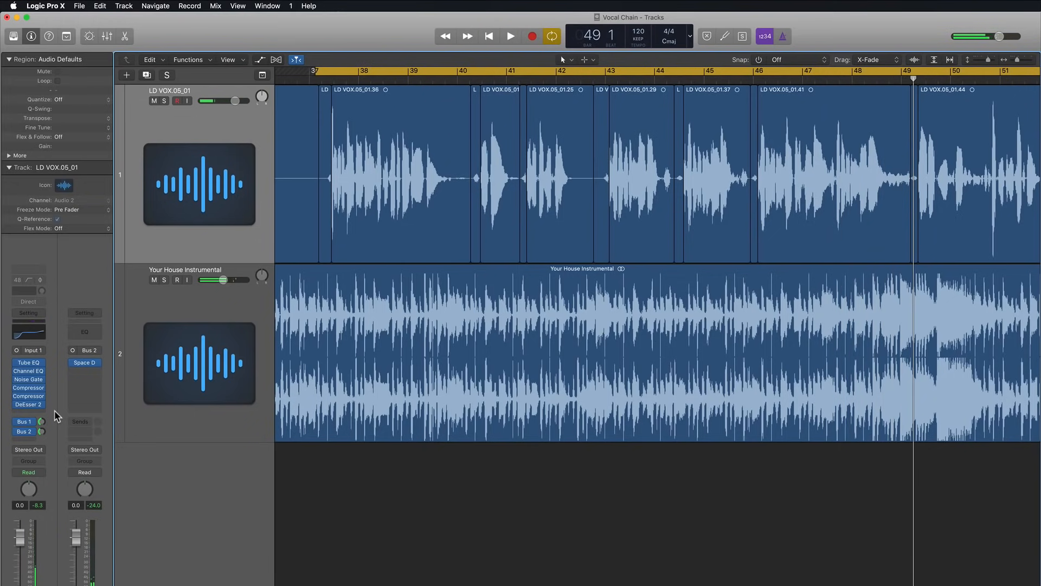